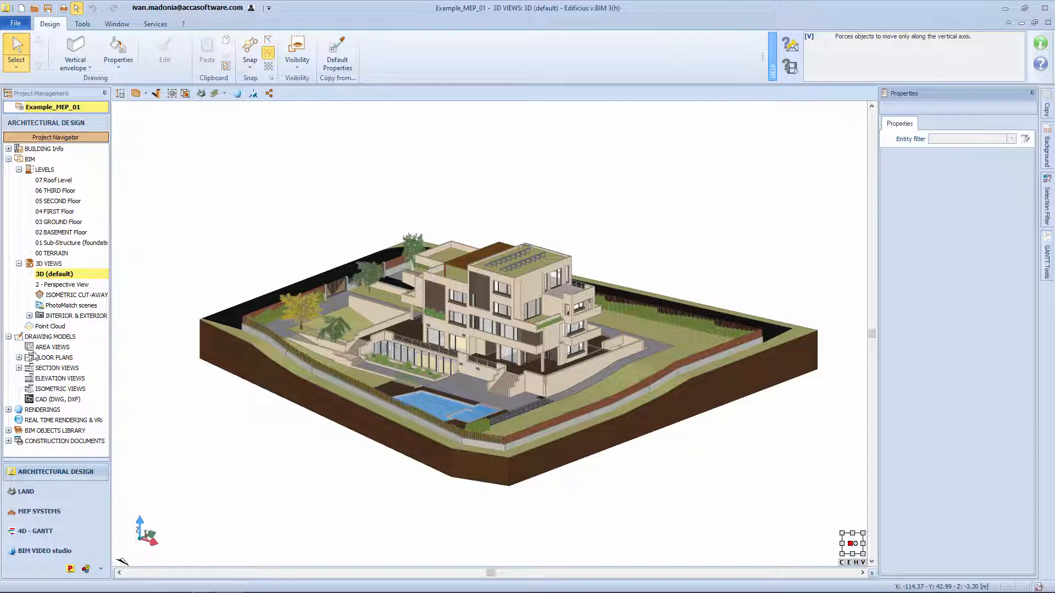
Expand the floor plans and section views in the project tree and open the Ground floor - VENTILATION plan to examine its duct layout.
click(51, 338)
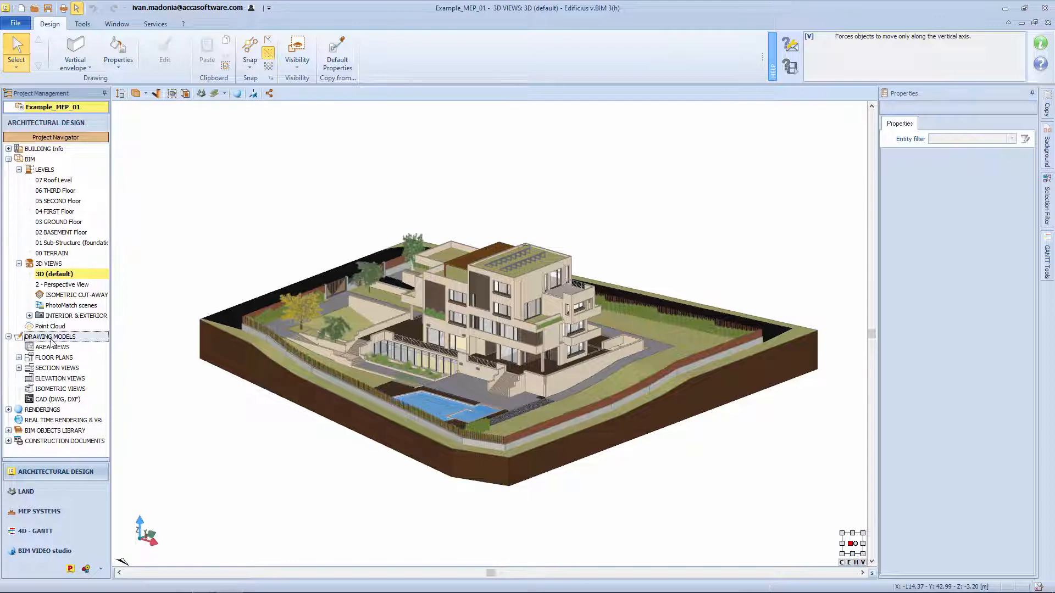
click(19, 358)
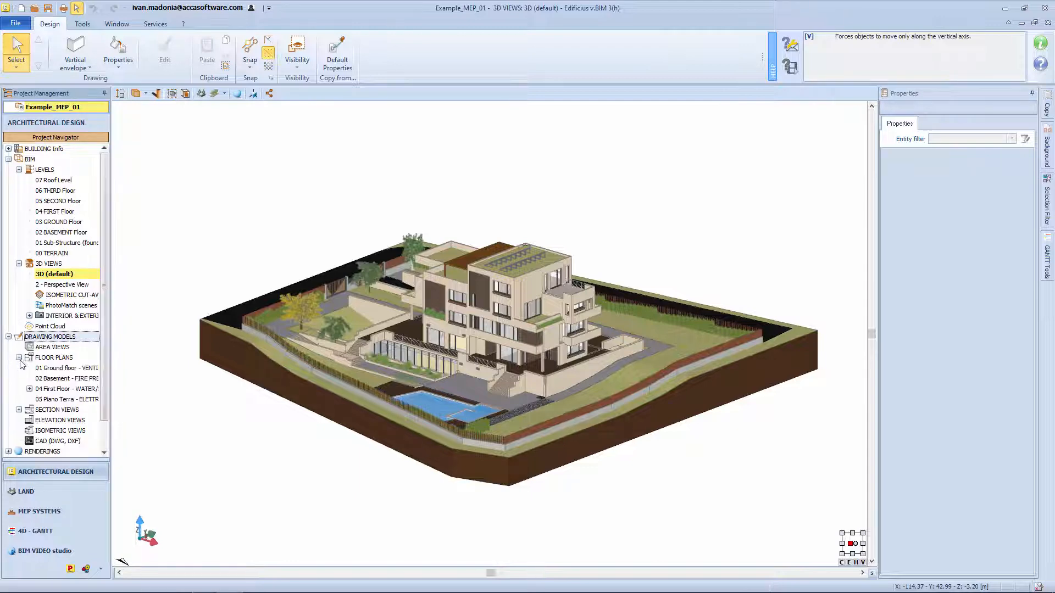
click(18, 409)
scroll(45, 402, down, 2)
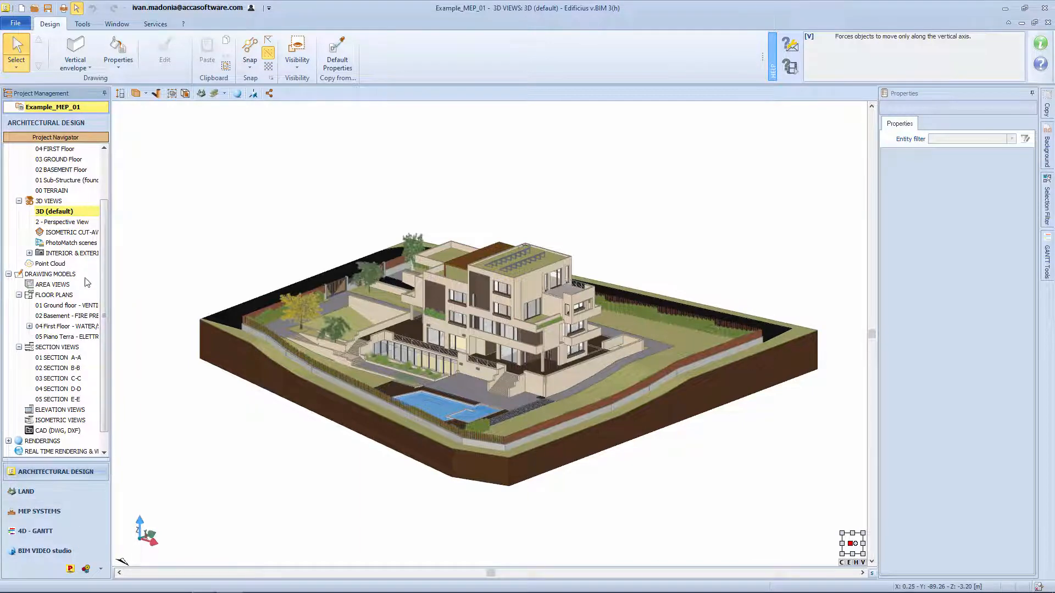
double_click(72, 306)
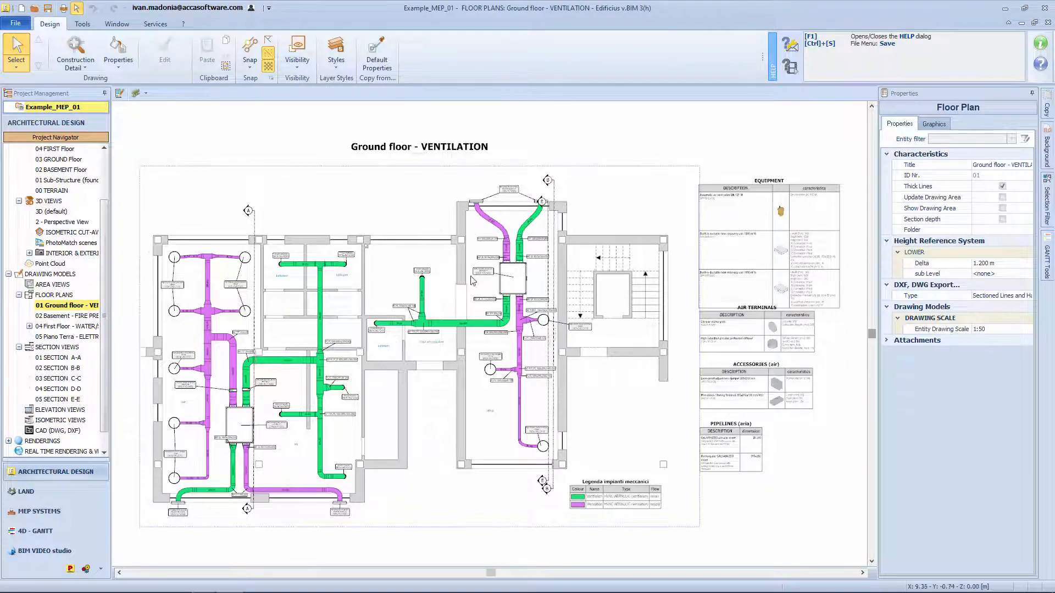
scroll(509, 285, up, 5)
scroll(522, 250, down, 8)
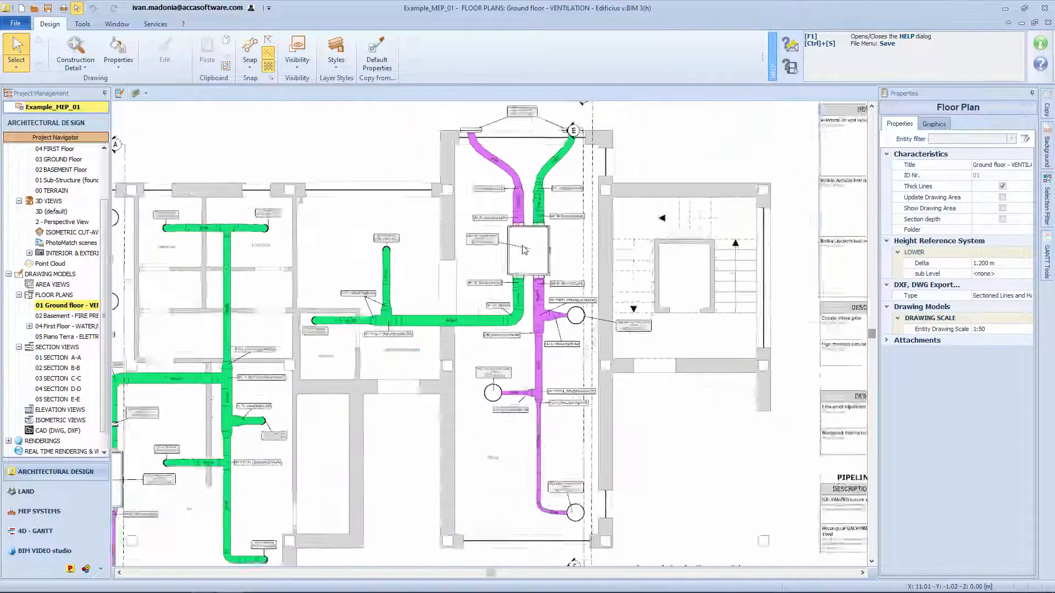
click(76, 55)
mouse_move(215, 138)
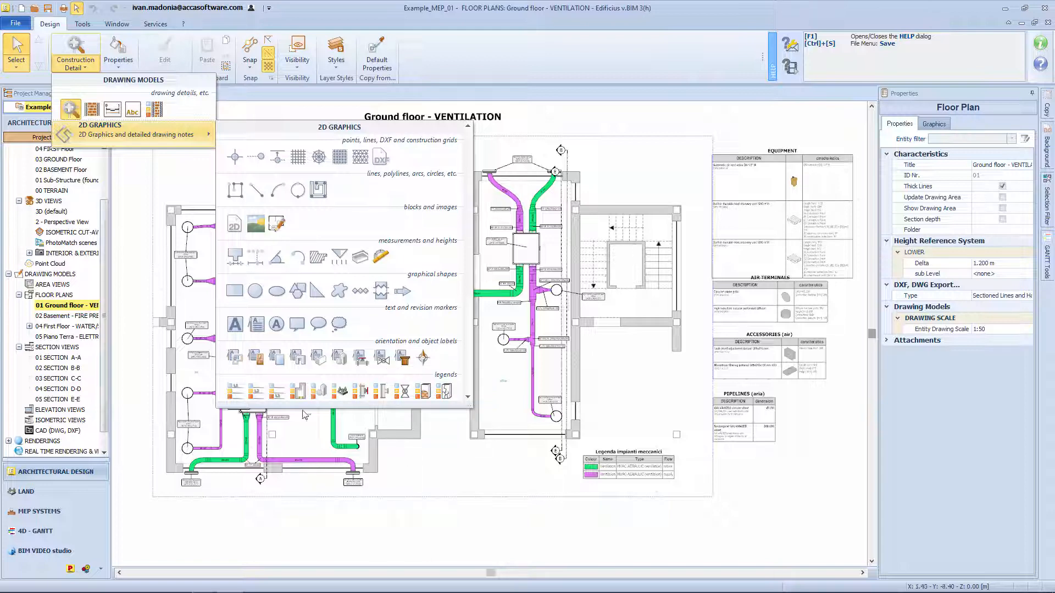
click(60, 159)
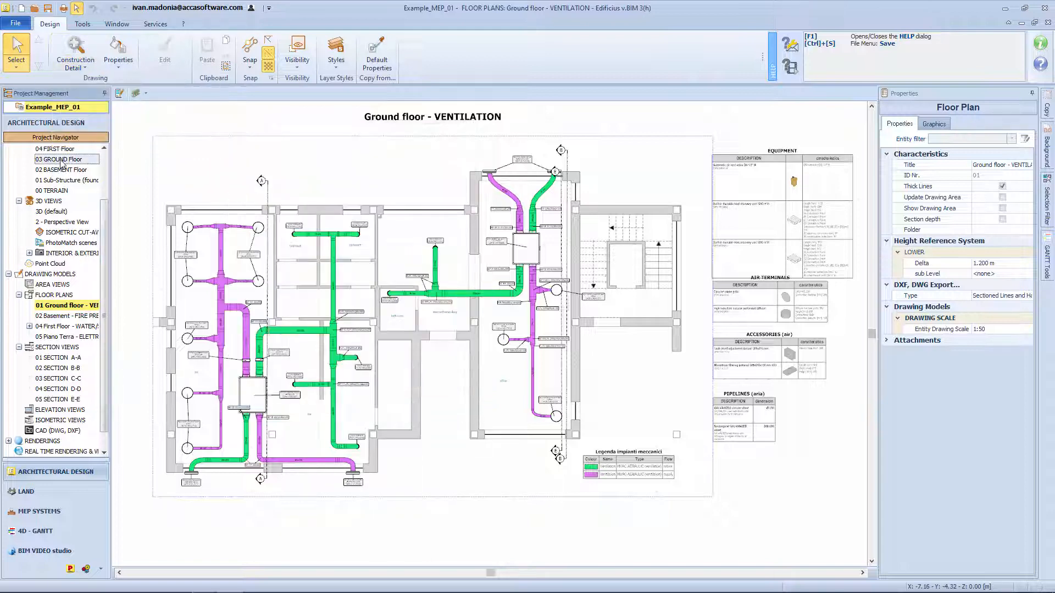
On the GROUND Floor level, insert a floor plan marker beside the lower-right entrance stairs, with a 1.200 m plan offset and title GROUND FLOOR.
double_click(60, 159)
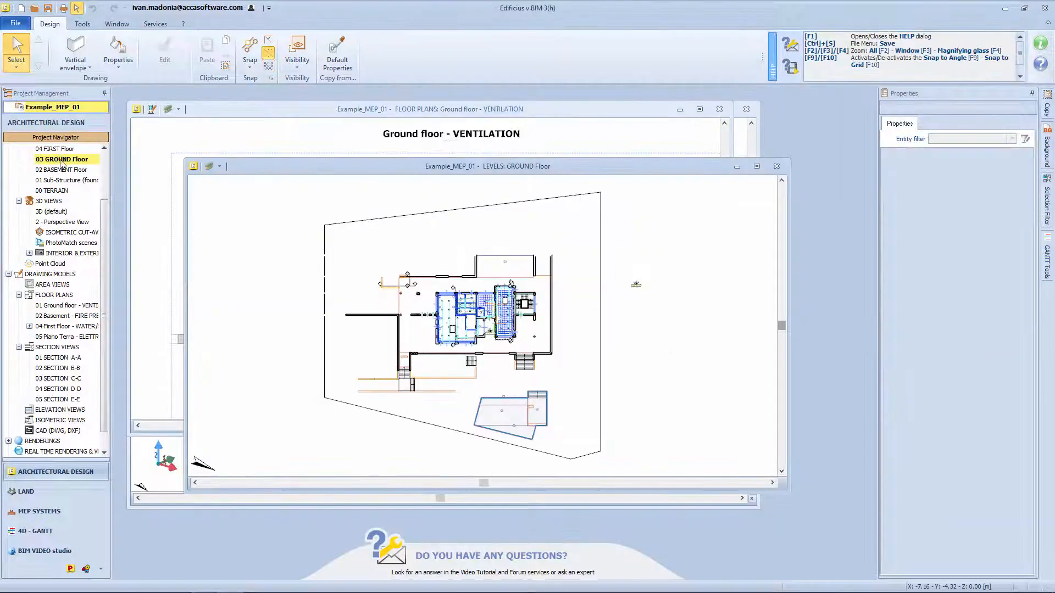
scroll(427, 184, up, 5)
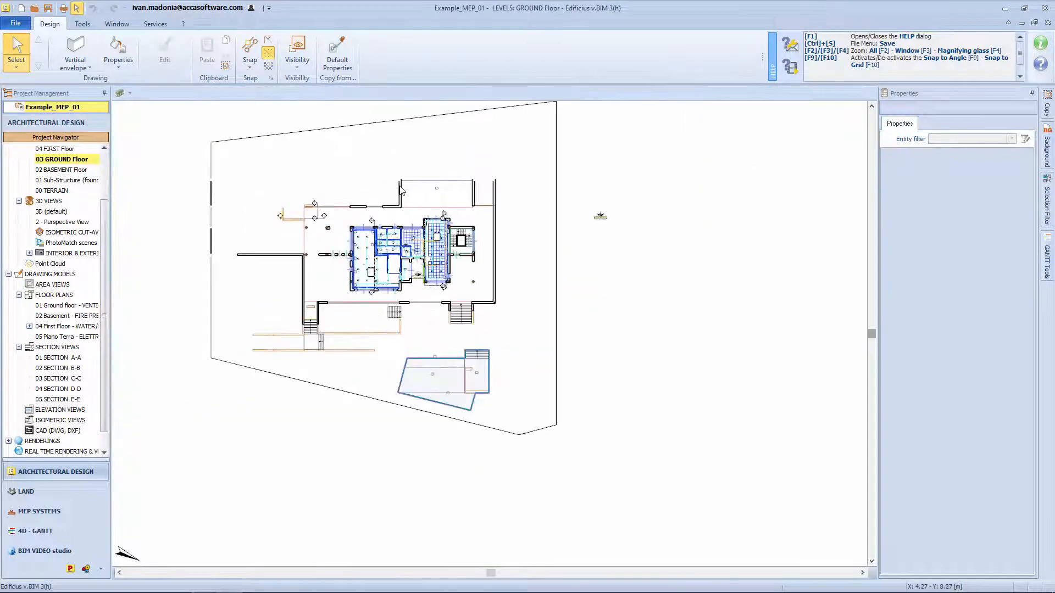
click(73, 65)
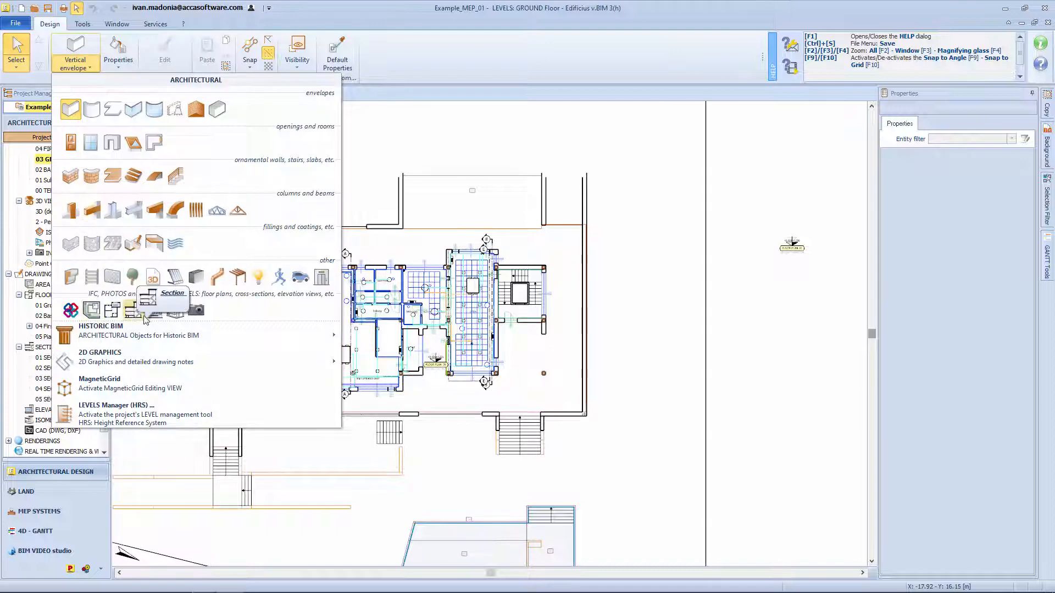
click(113, 310)
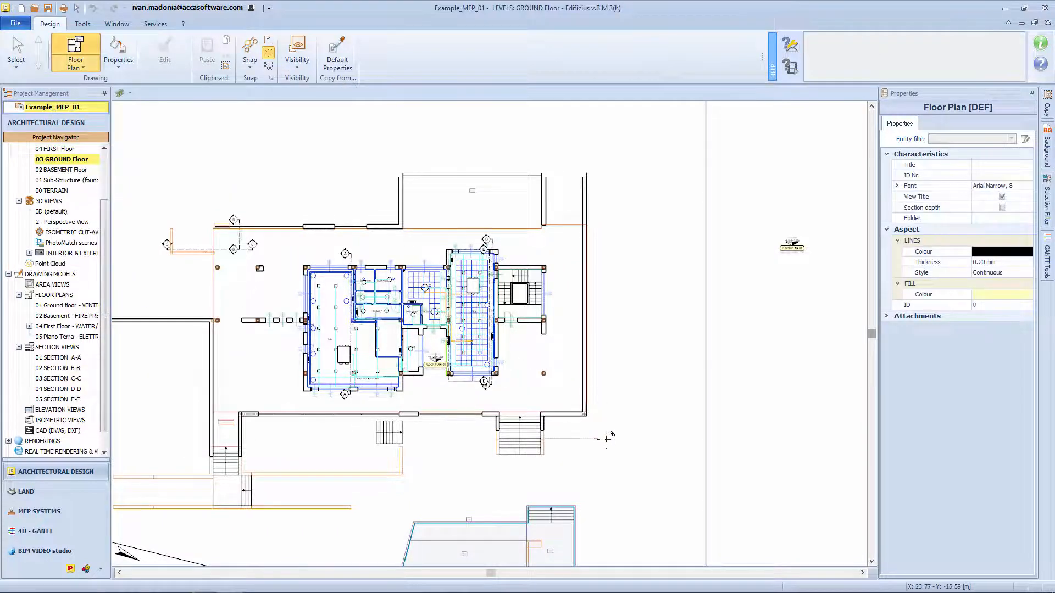
click(606, 442)
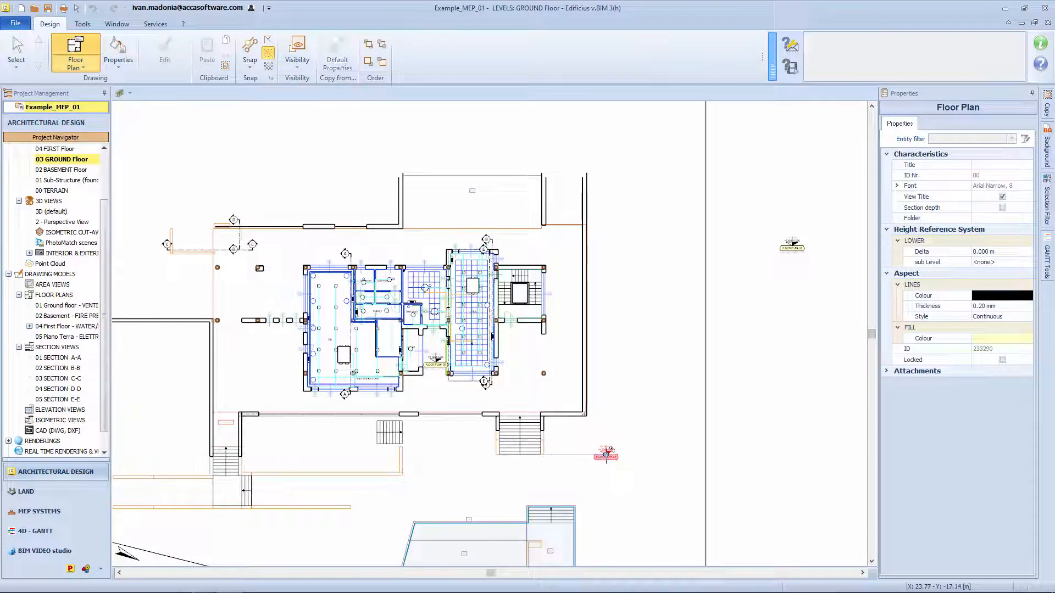
click(607, 457)
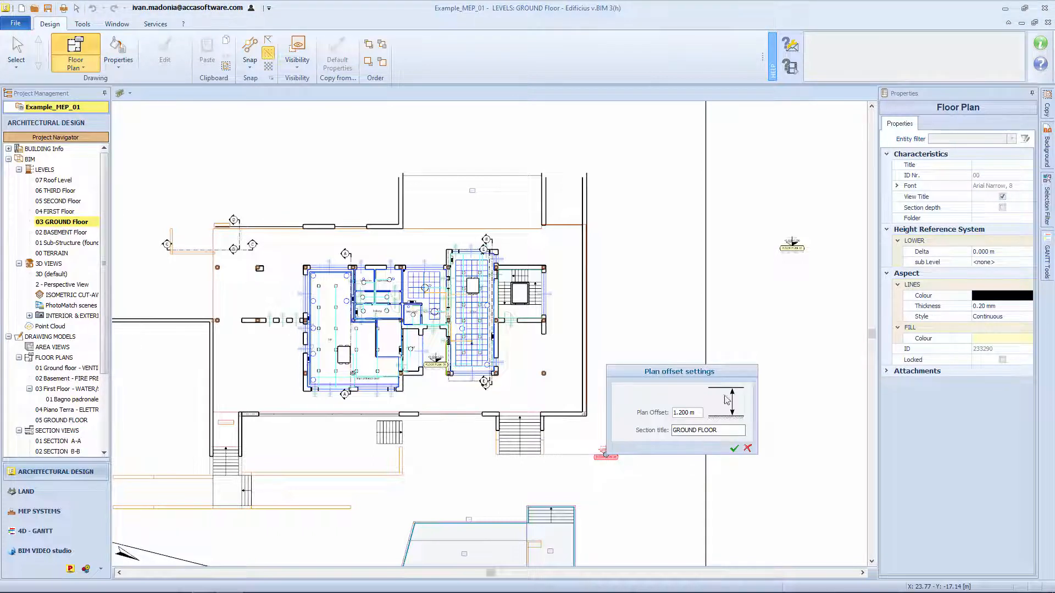
click(735, 449)
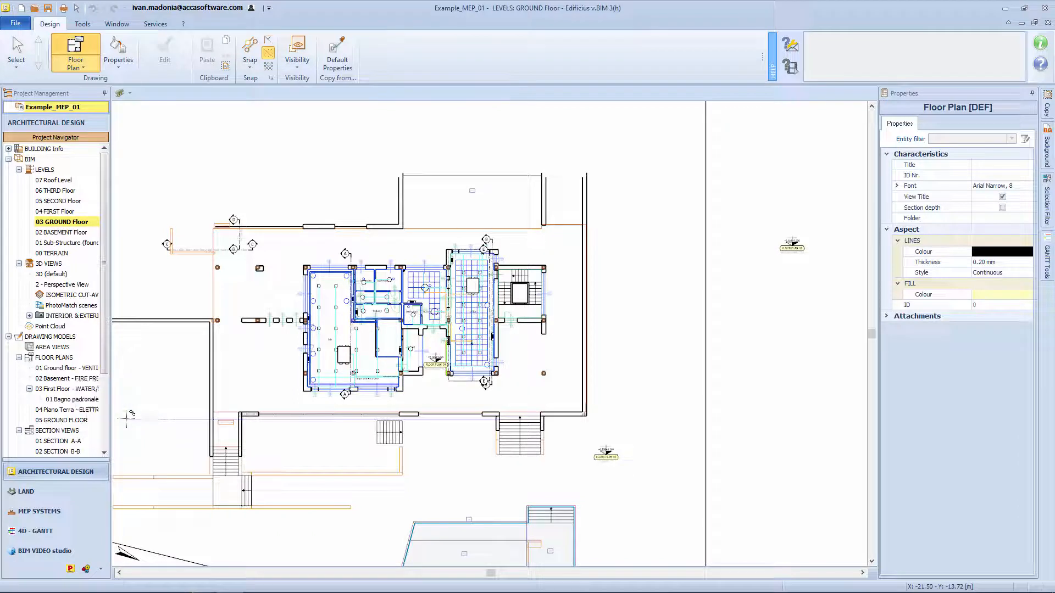
key(Escape)
Open the new GROUND FLOOR plan and display its MEP graphics settings.
click(54, 420)
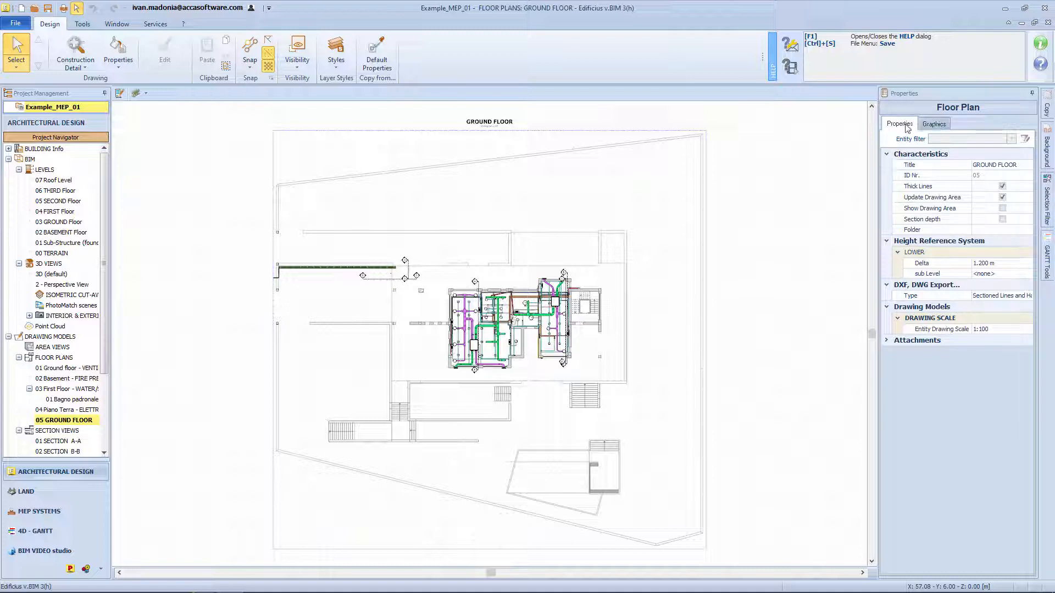
click(932, 125)
scroll(910, 184, down, 1)
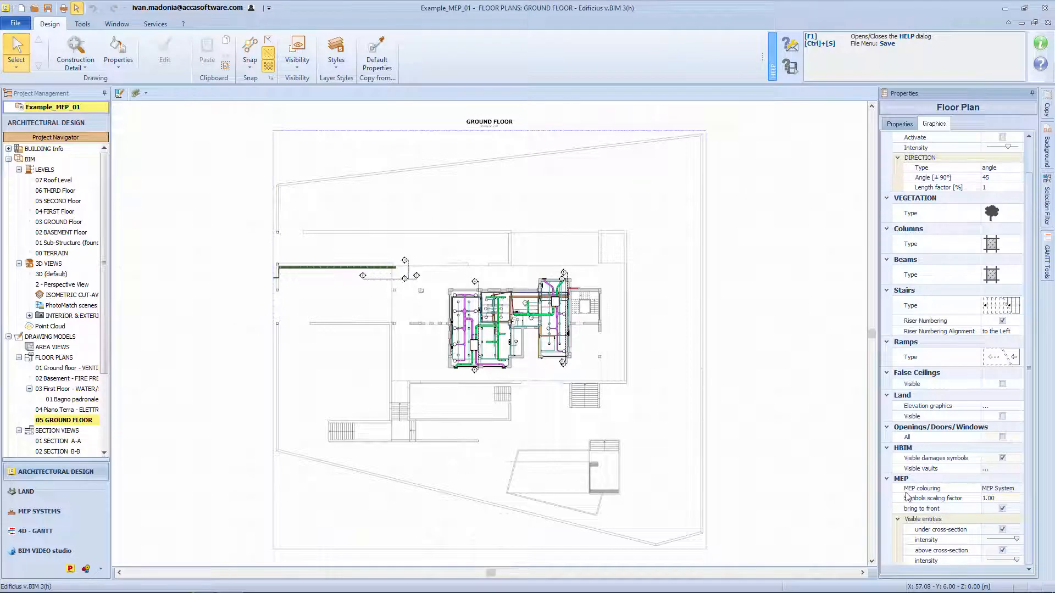
scroll(567, 365, up, 5)
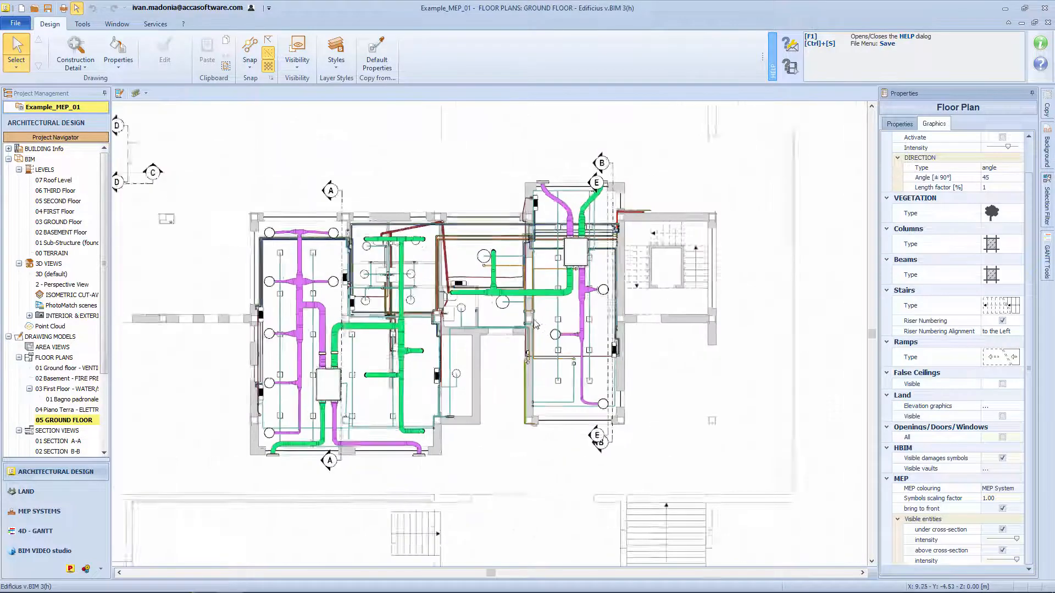
Try the plan's MEP colouring by Layer, by MEP System and by Material.
click(1001, 488)
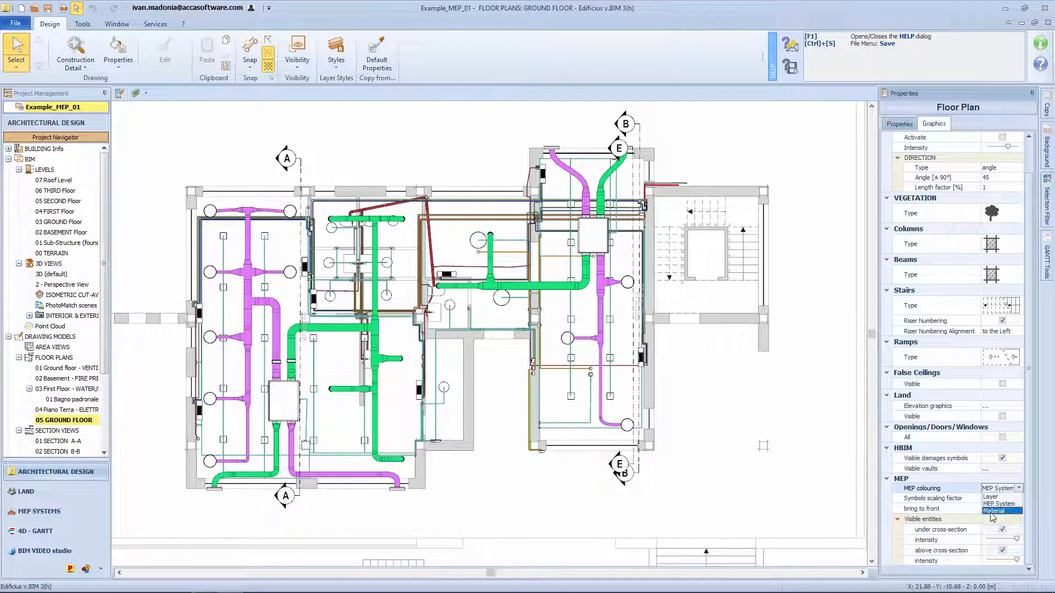
click(998, 497)
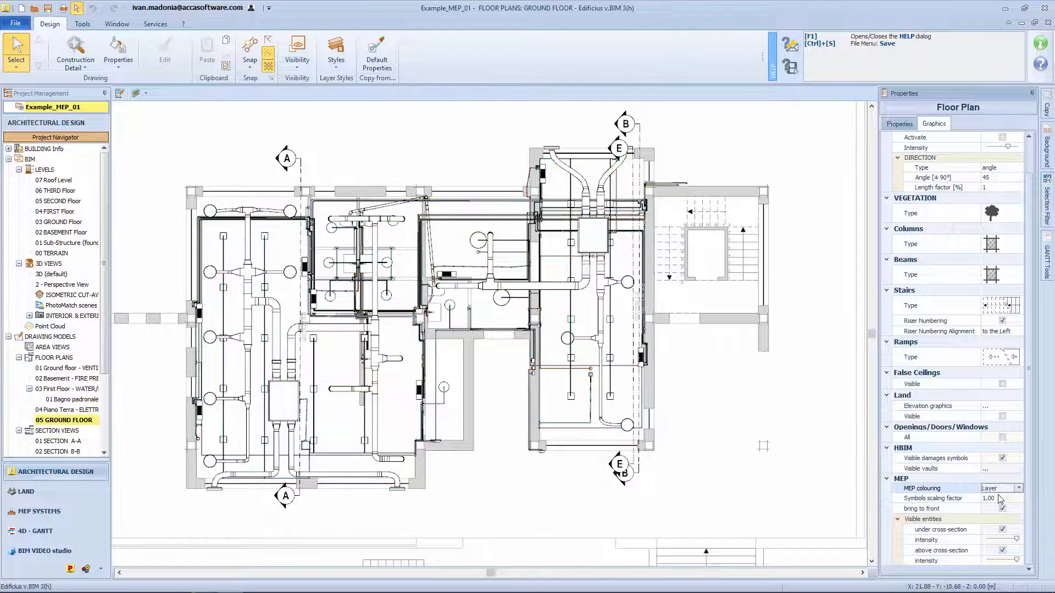
click(1018, 488)
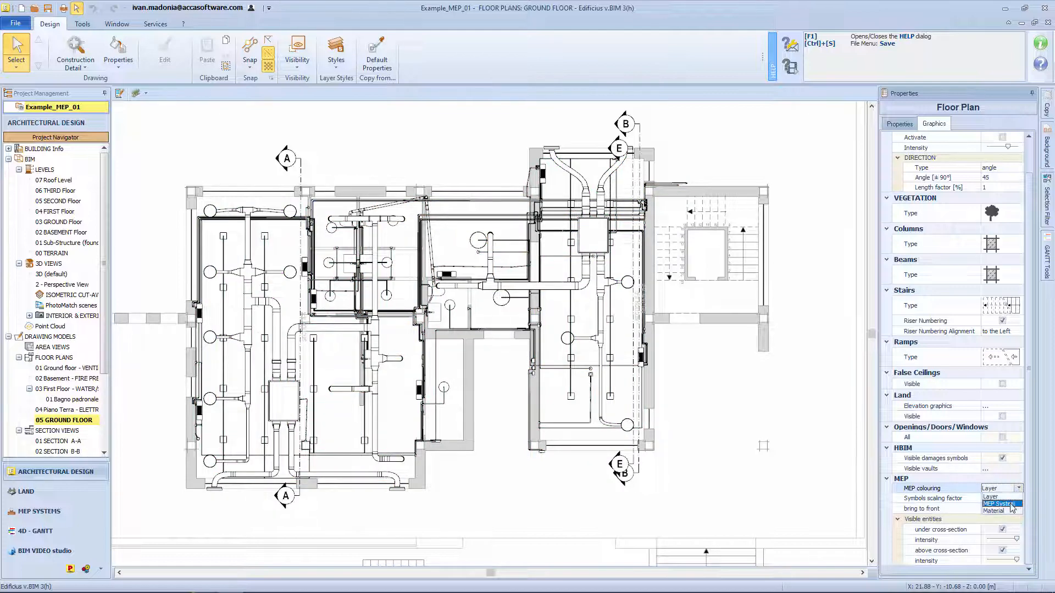
click(1012, 506)
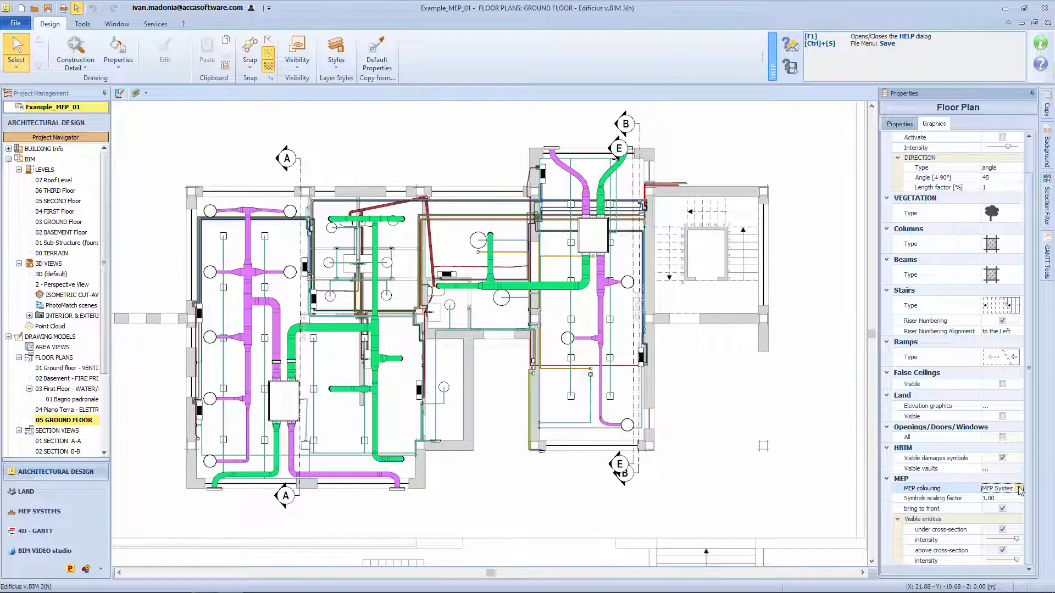
click(1018, 488)
click(1008, 513)
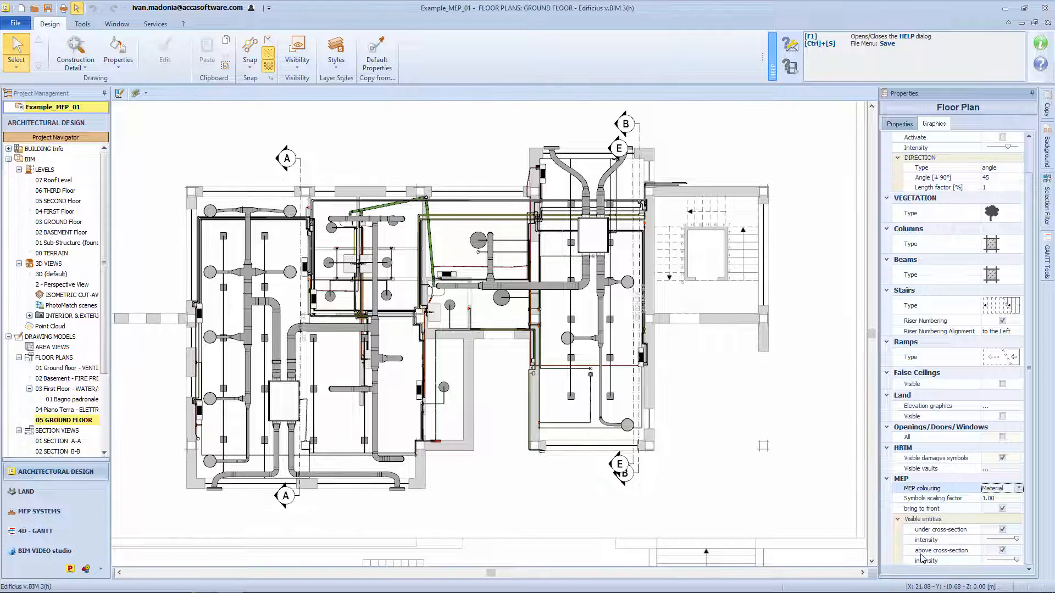
Lower and restore the intensity of MEP entities above the cross-section, and return the MEP colouring to MEP System.
drag(1016, 560, 971, 562)
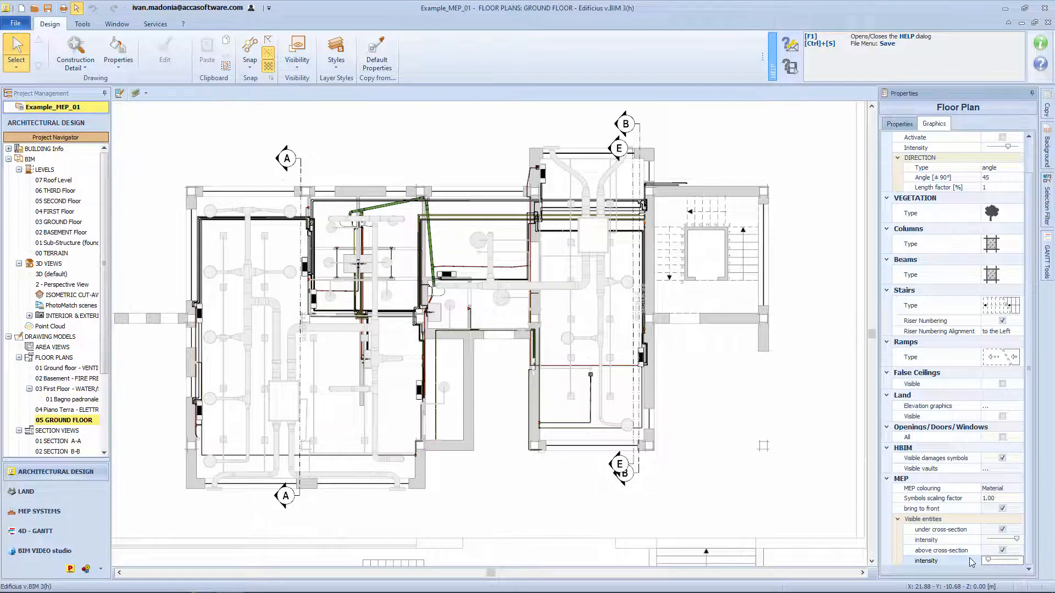
click(1014, 560)
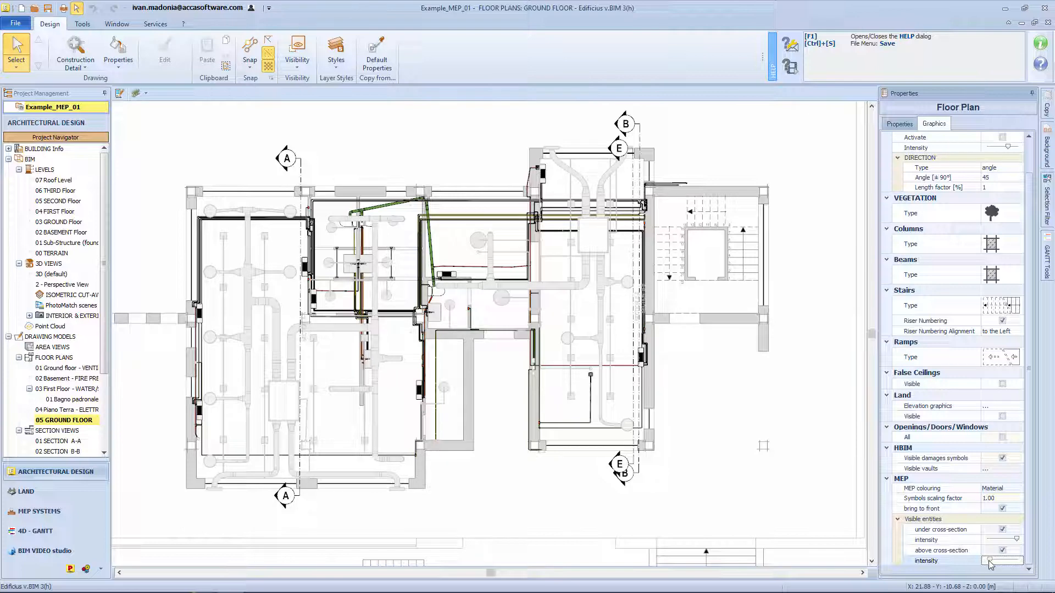
click(1015, 489)
click(1015, 494)
click(1011, 505)
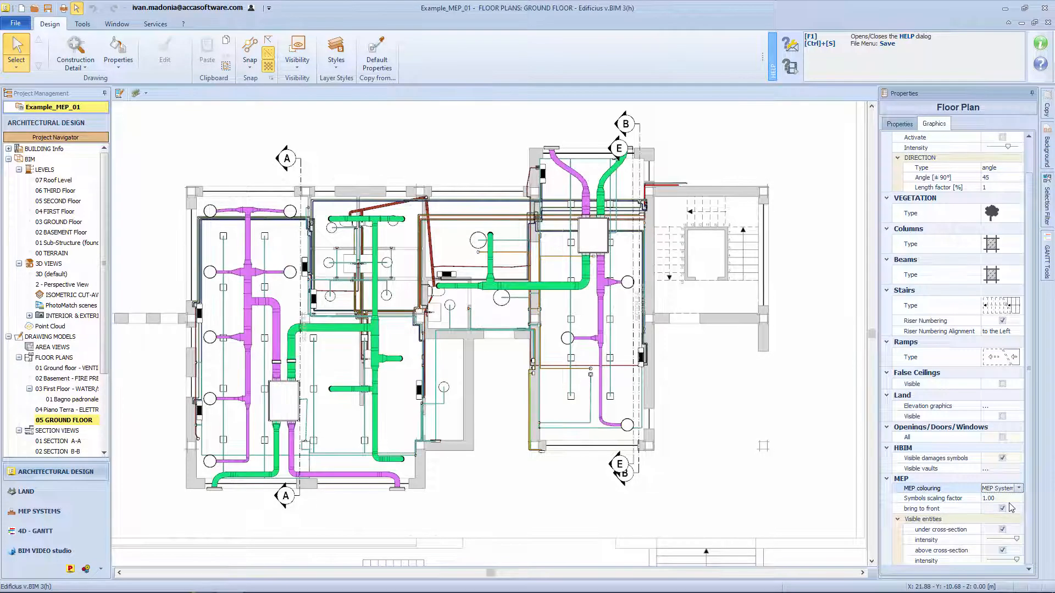
Change the floor plan's title to GROUND FLOOR ventilation.
click(899, 124)
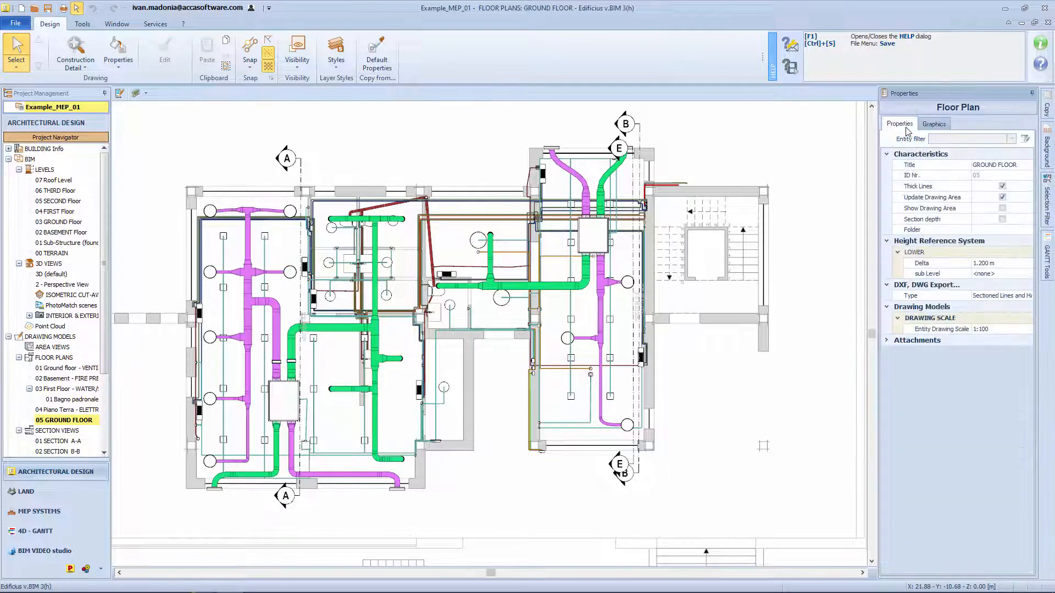
click(988, 165)
click(1023, 166)
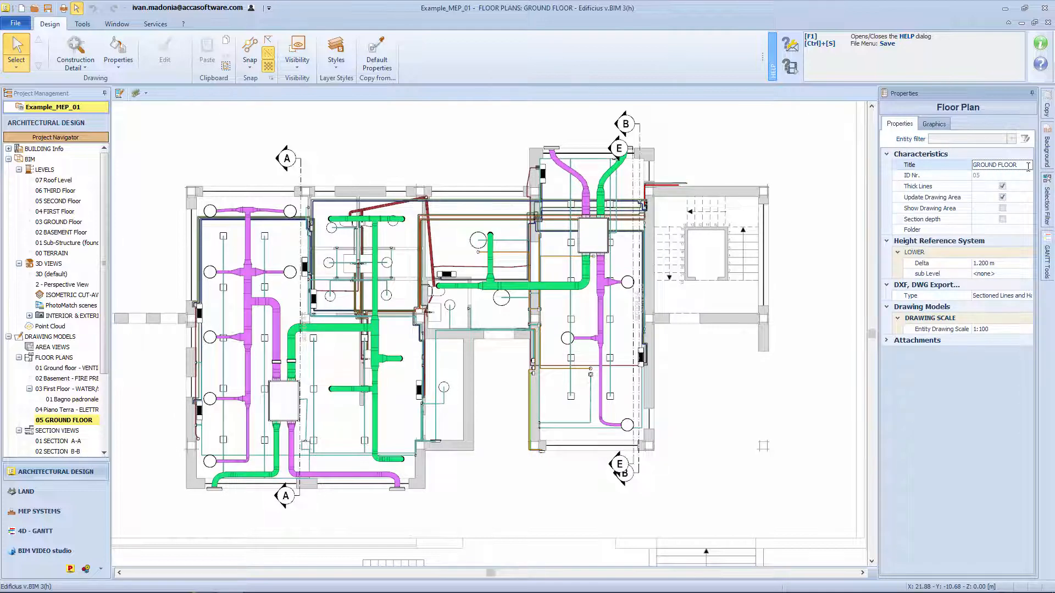
text(ventilation)
click(990, 177)
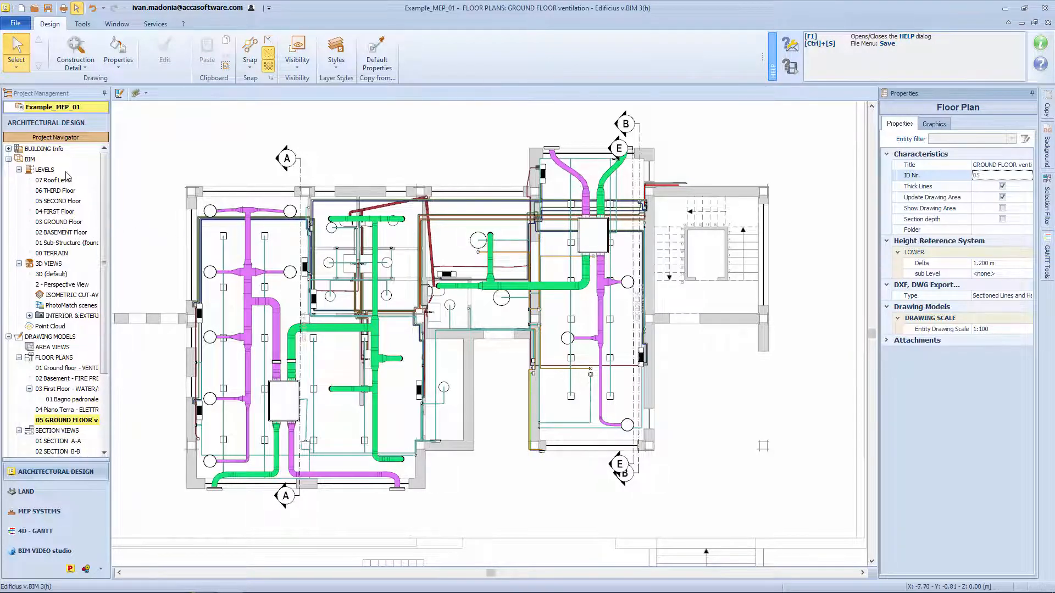
On the GROUND Floor level, draw a vertical section line through the bar, left of section A, extending past both facades, and select it.
double_click(62, 222)
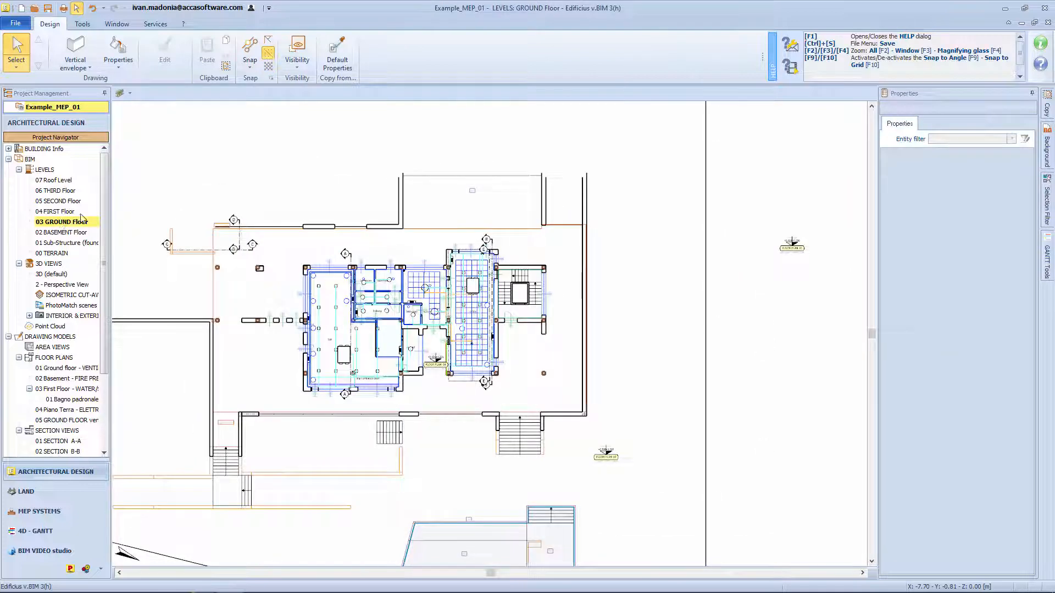
click(75, 63)
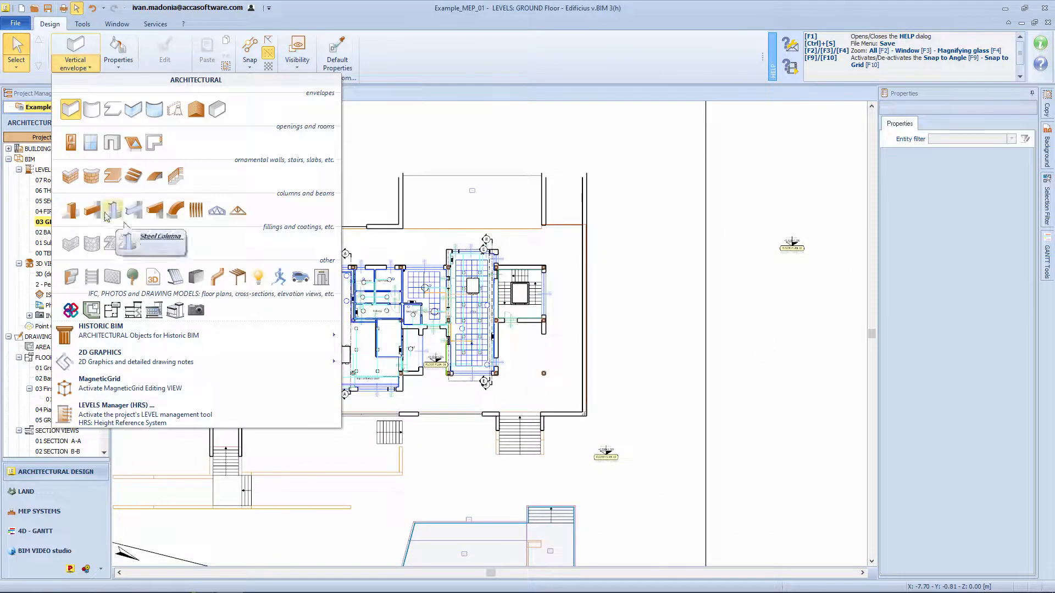
click(134, 310)
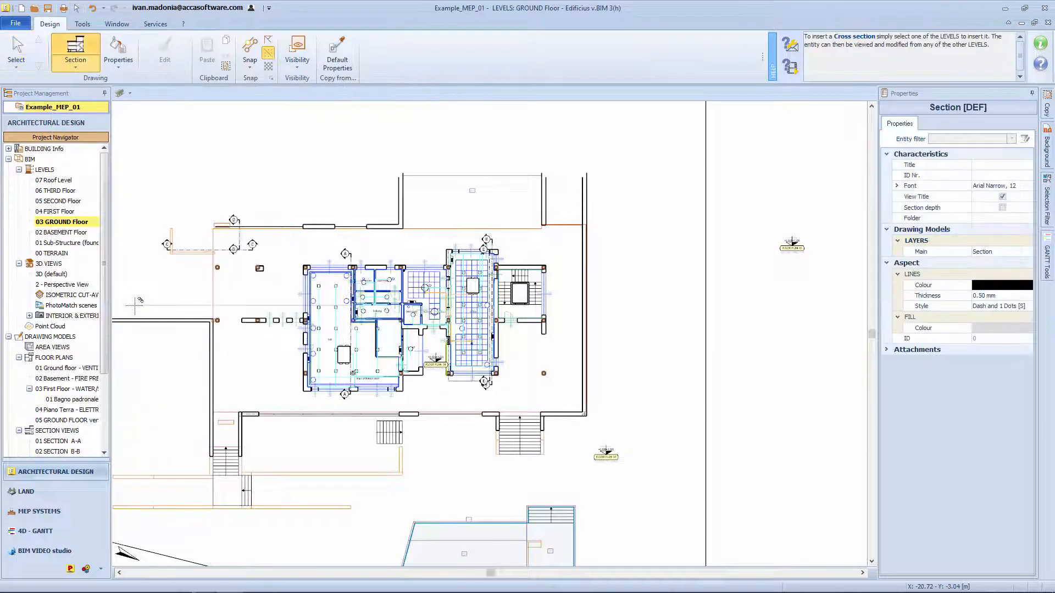
scroll(333, 250, up, 5)
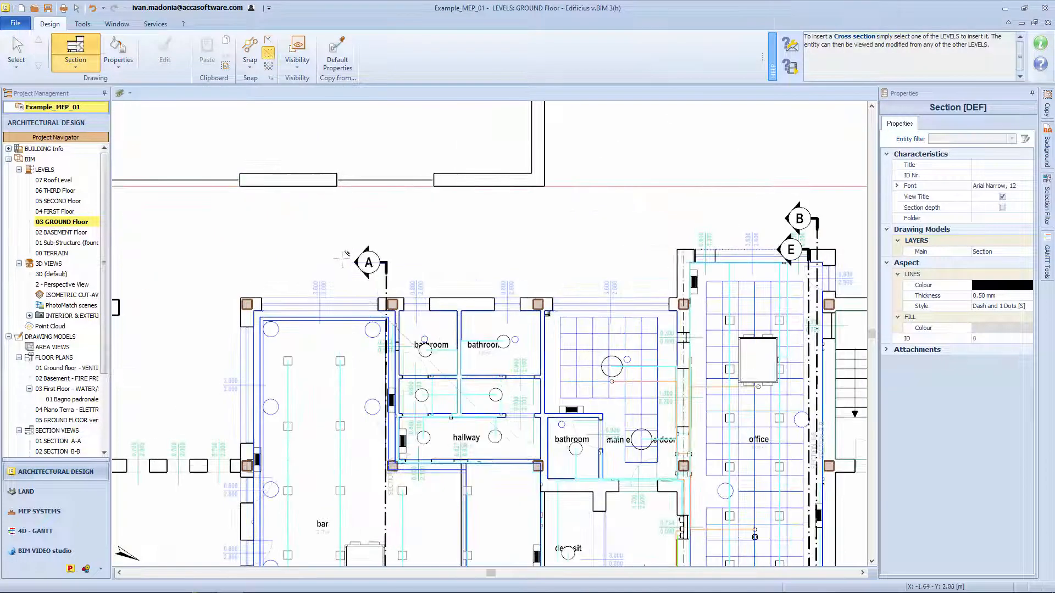
click(295, 263)
middle_drag(295, 428, 304, 218)
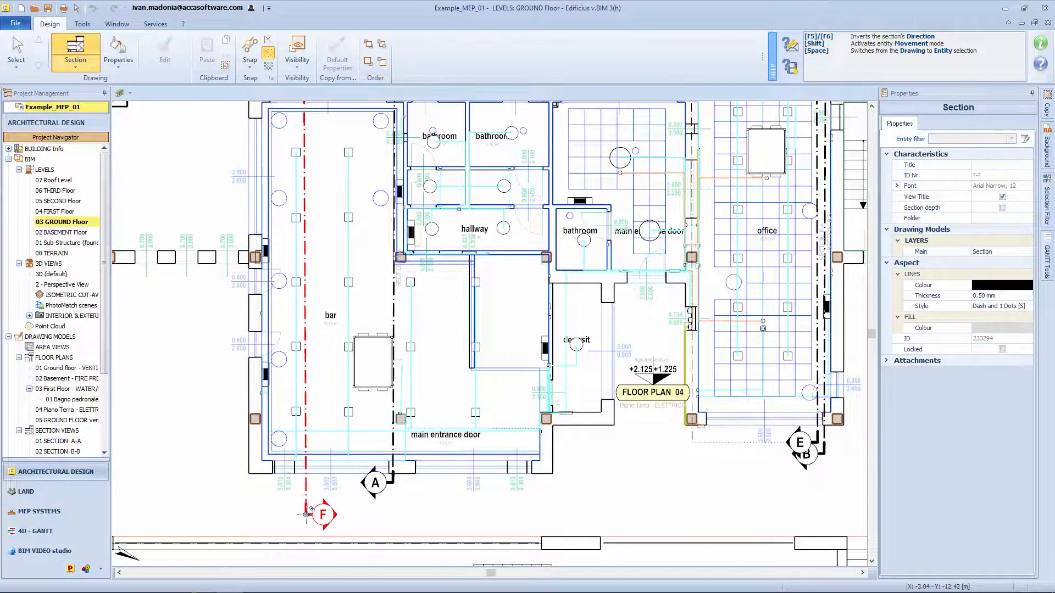
click(306, 515)
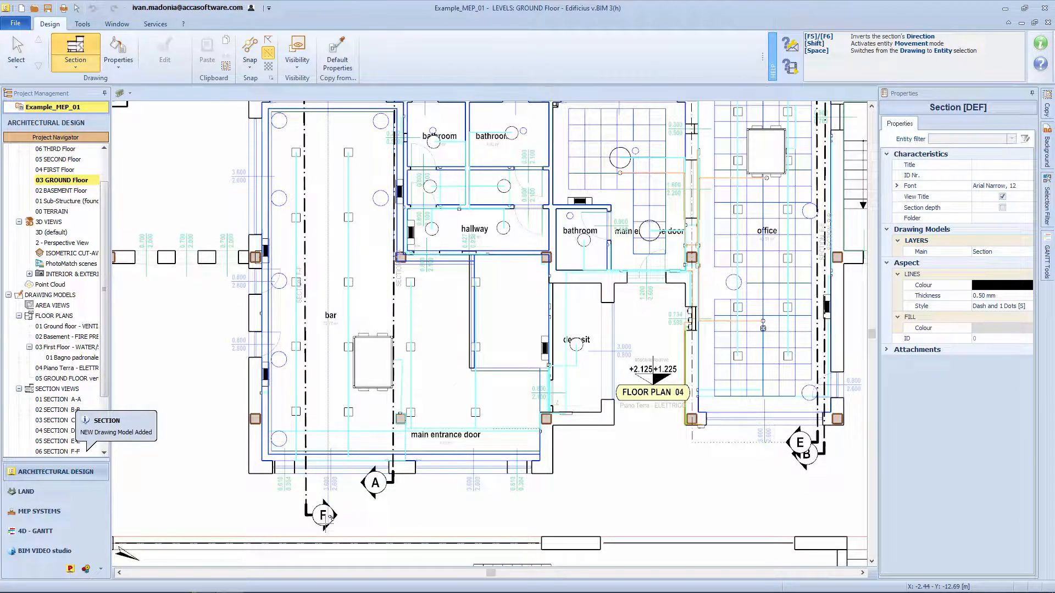
key(space)
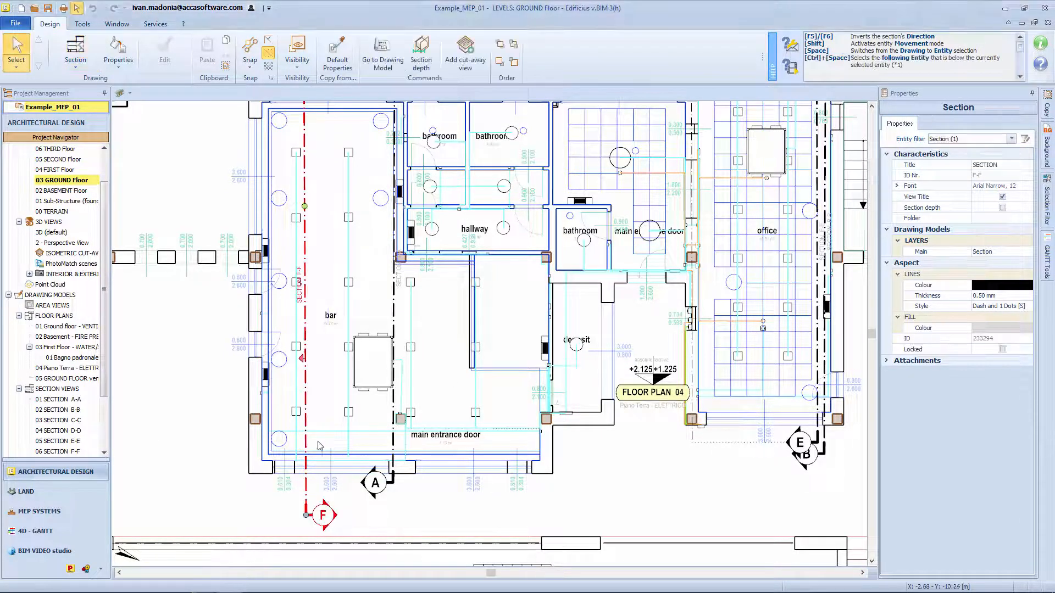
Reverse section F's viewing direction and back, and shift its line slightly towards section A.
click(302, 360)
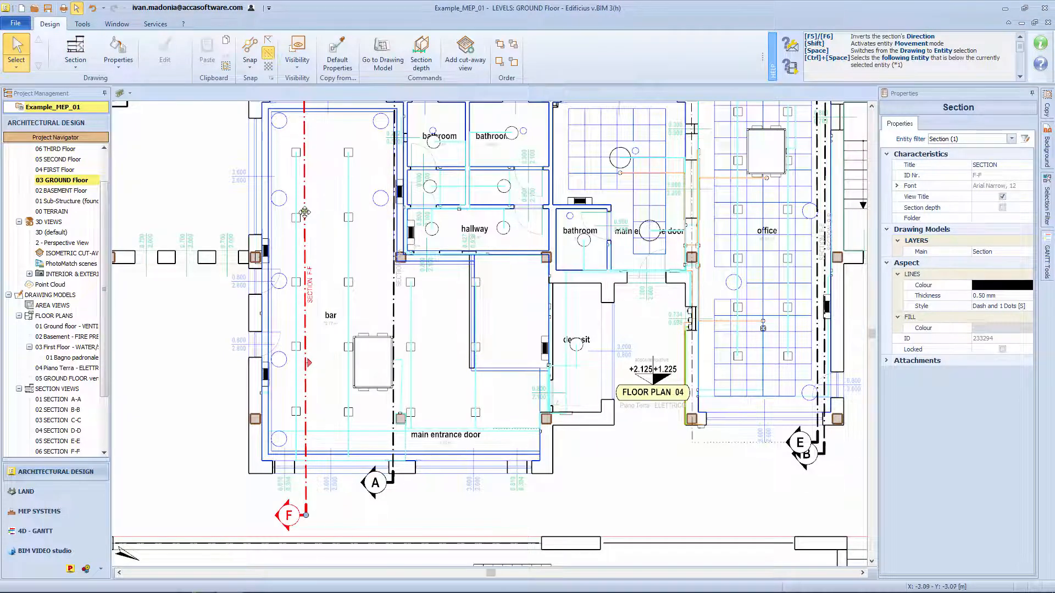
drag(305, 211, 324, 212)
click(328, 363)
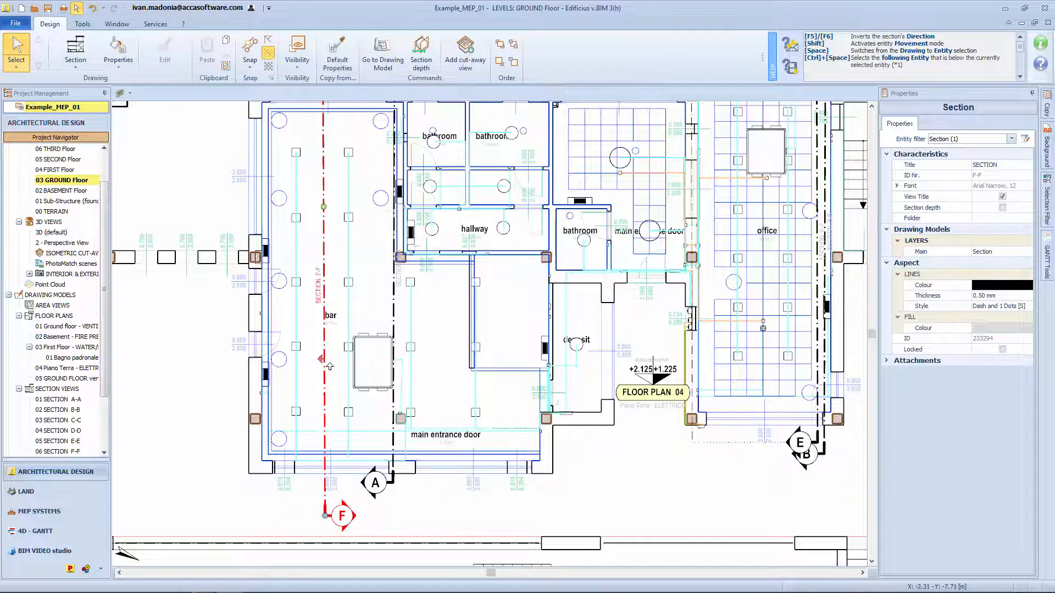
Open the drawing of Section F-F and inspect the pipes and ducts around the ground floor ceiling.
scroll(66, 263, down, 2)
scroll(66, 263, down, 1)
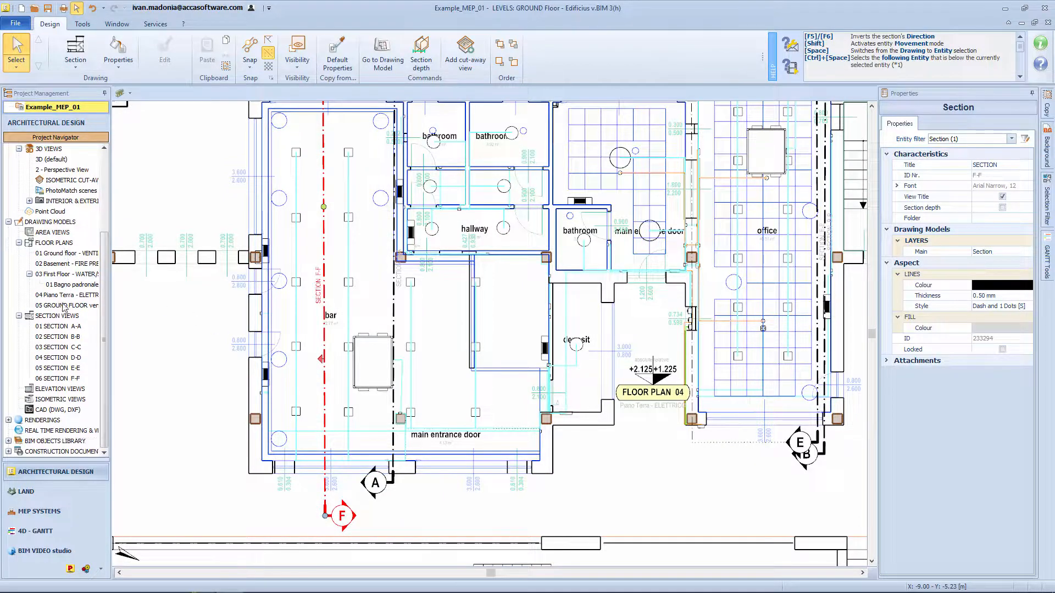
click(74, 378)
double_click(75, 379)
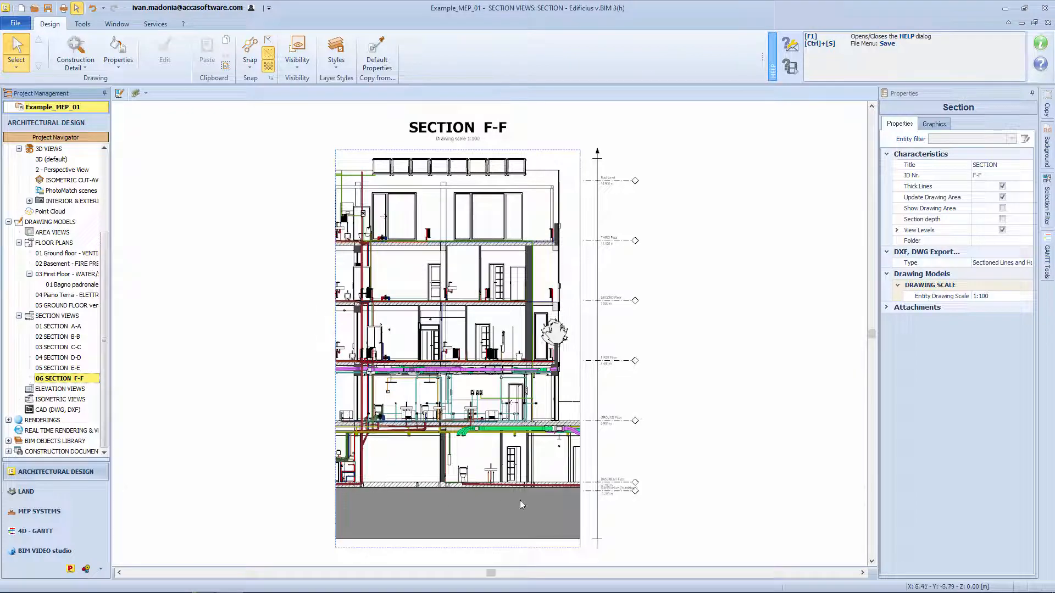
scroll(538, 496, up, 5)
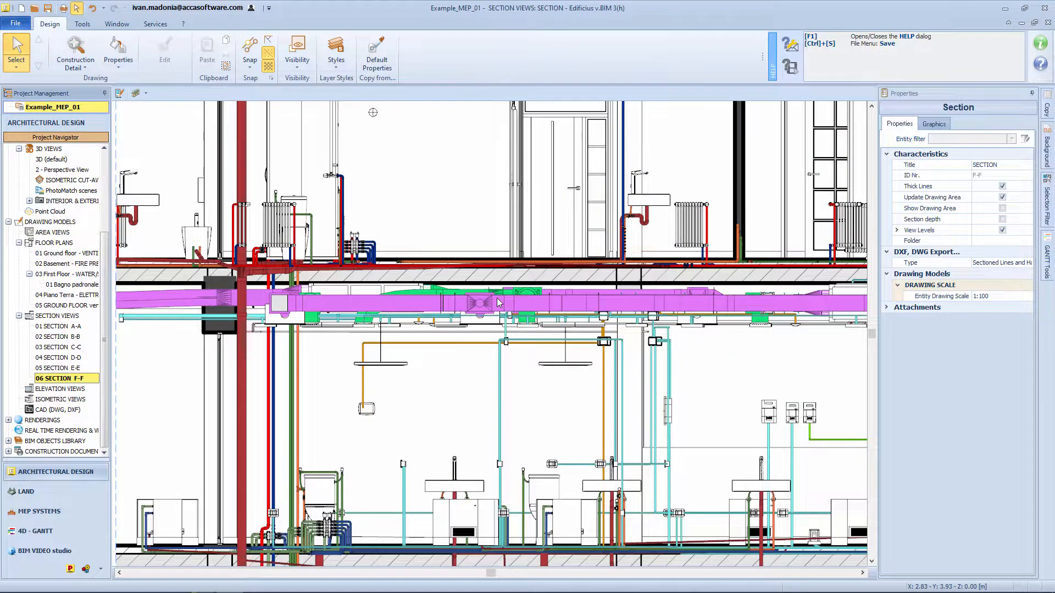
scroll(498, 303, down, 5)
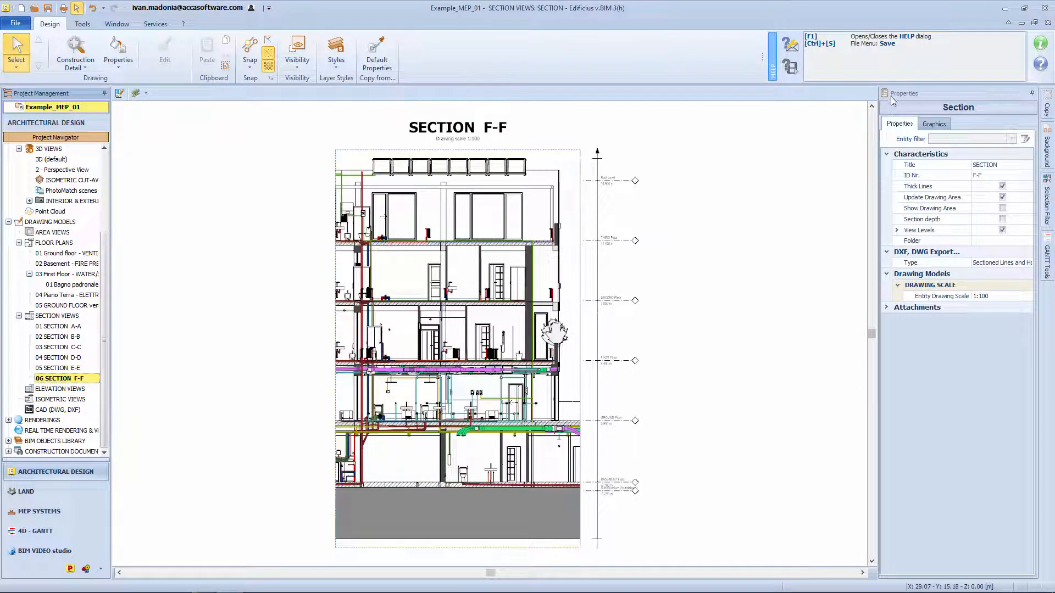
Set the MEP colouring of Section F-F to Material.
click(939, 126)
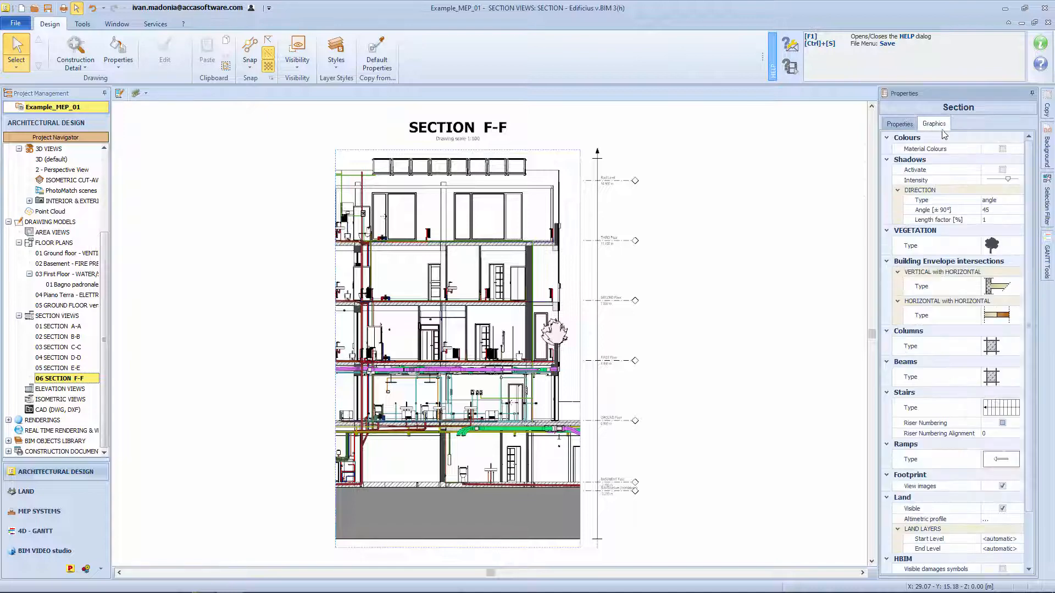
scroll(925, 252, down, 2)
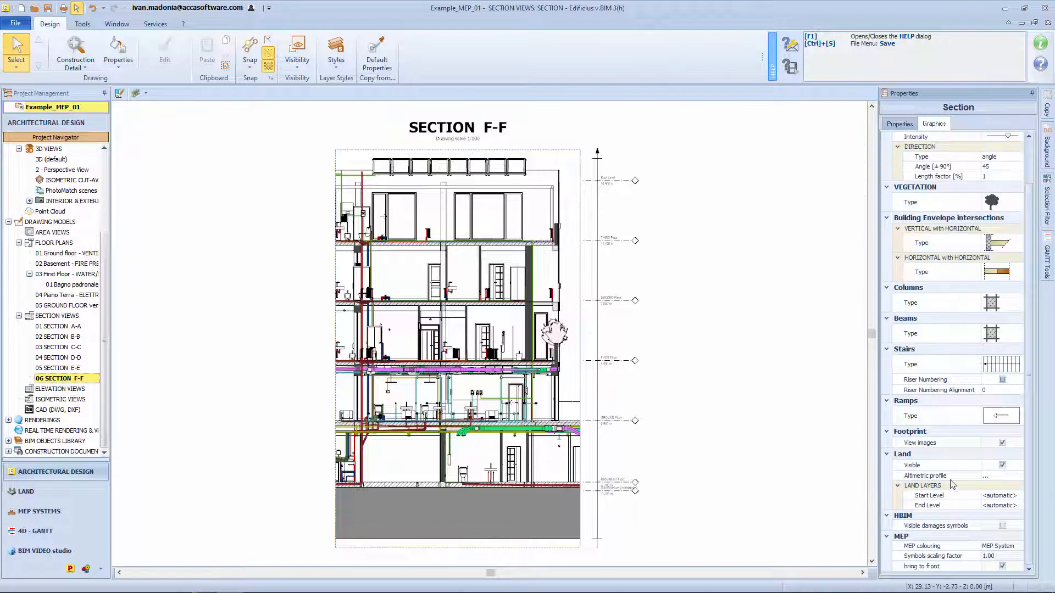
click(1000, 546)
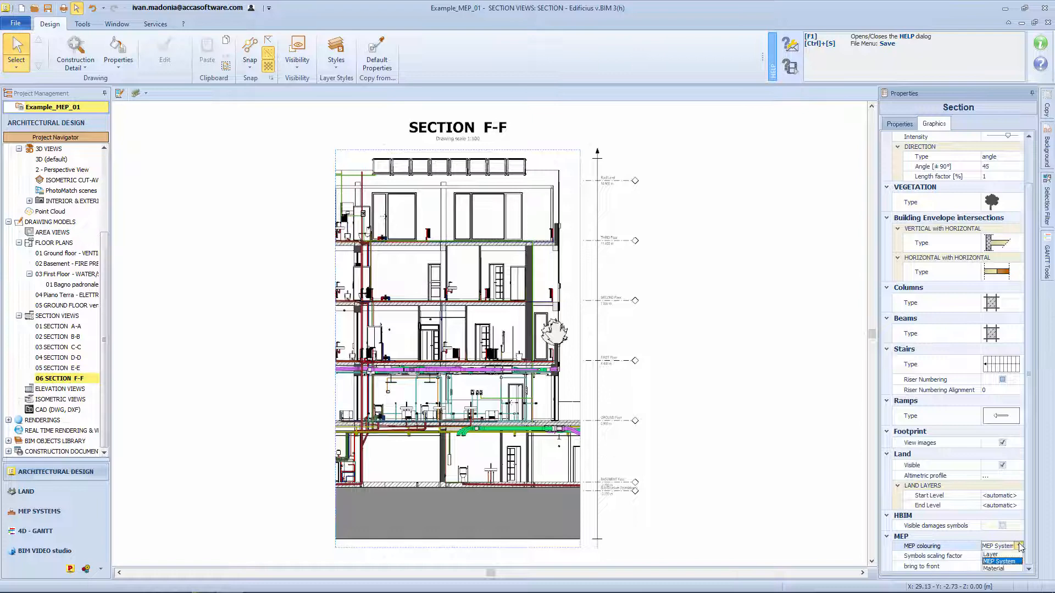
click(1000, 568)
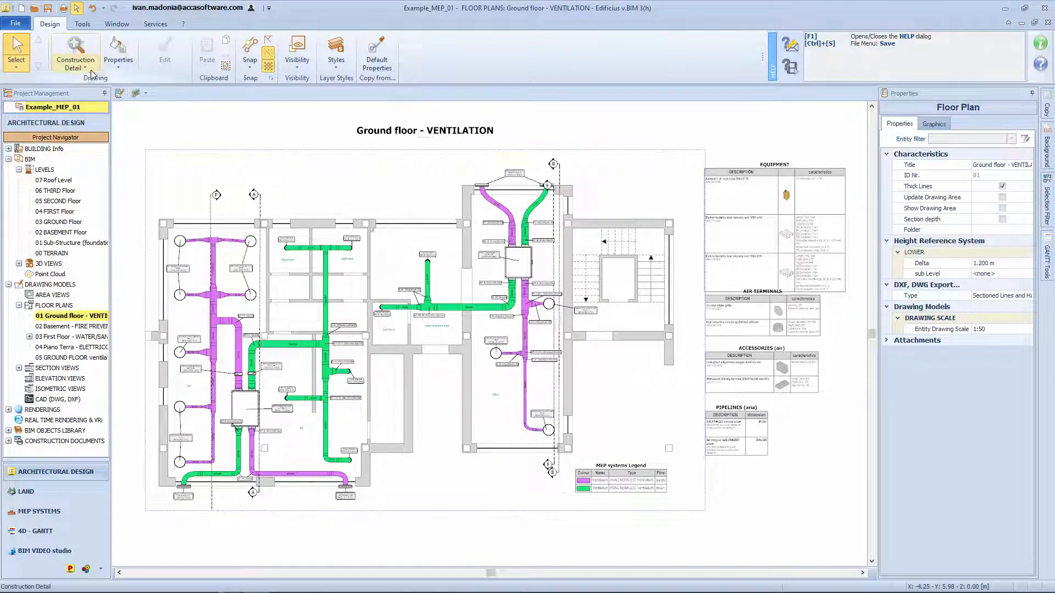
click(83, 66)
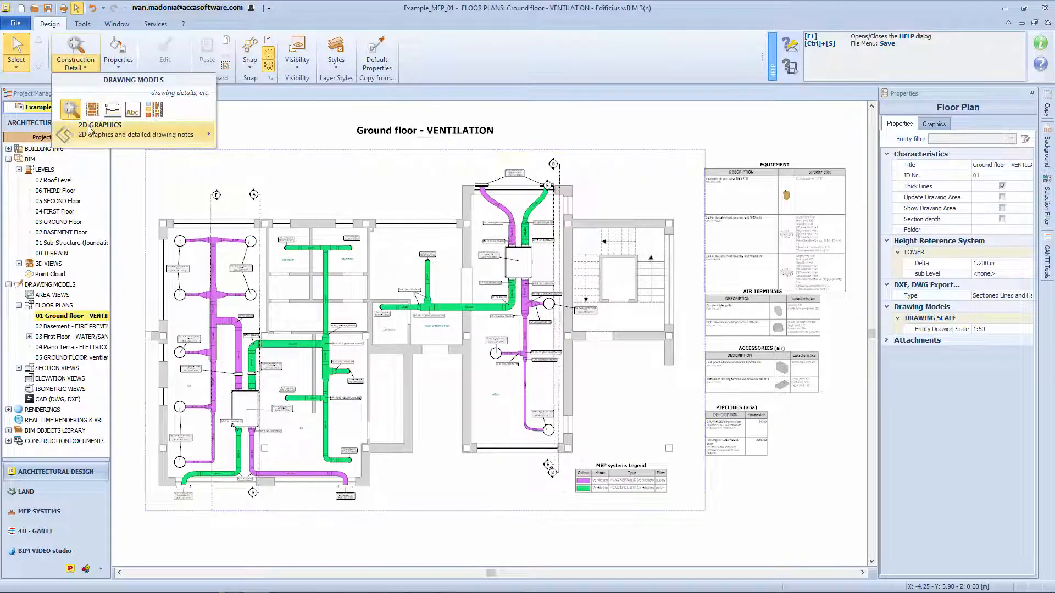
mouse_move(137, 132)
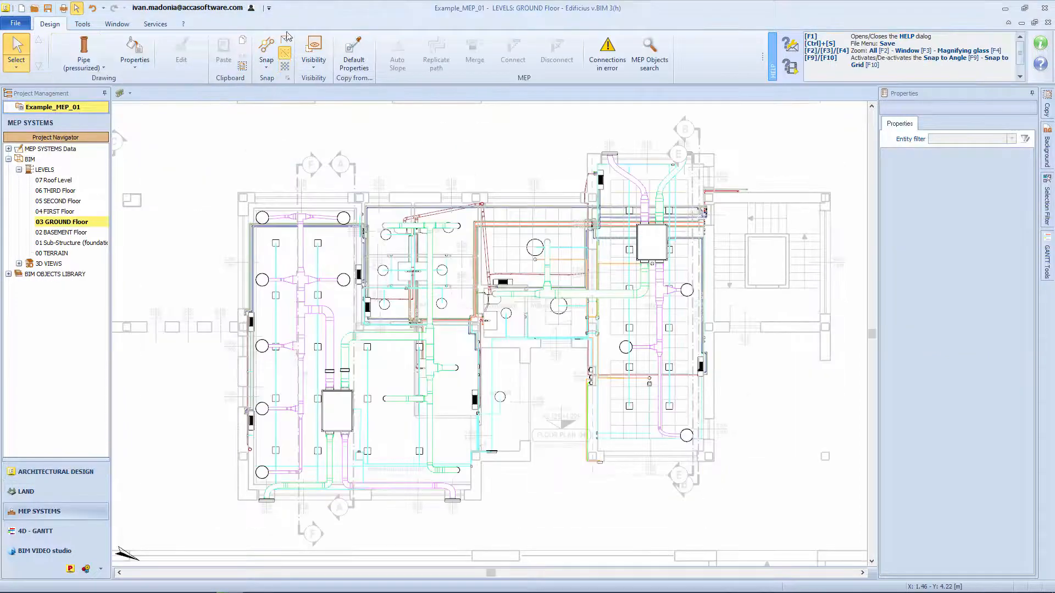
On the GROUND Floor level, insert a new empty MEP objects legend for Accessory (air) beside the lower-left part of the plan.
click(73, 66)
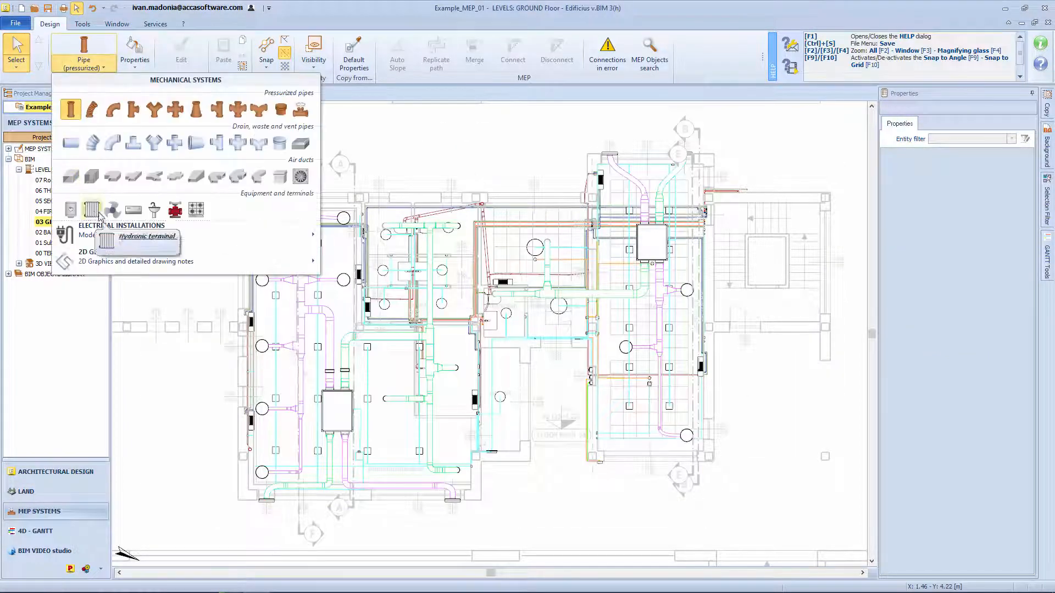
mouse_move(254, 268)
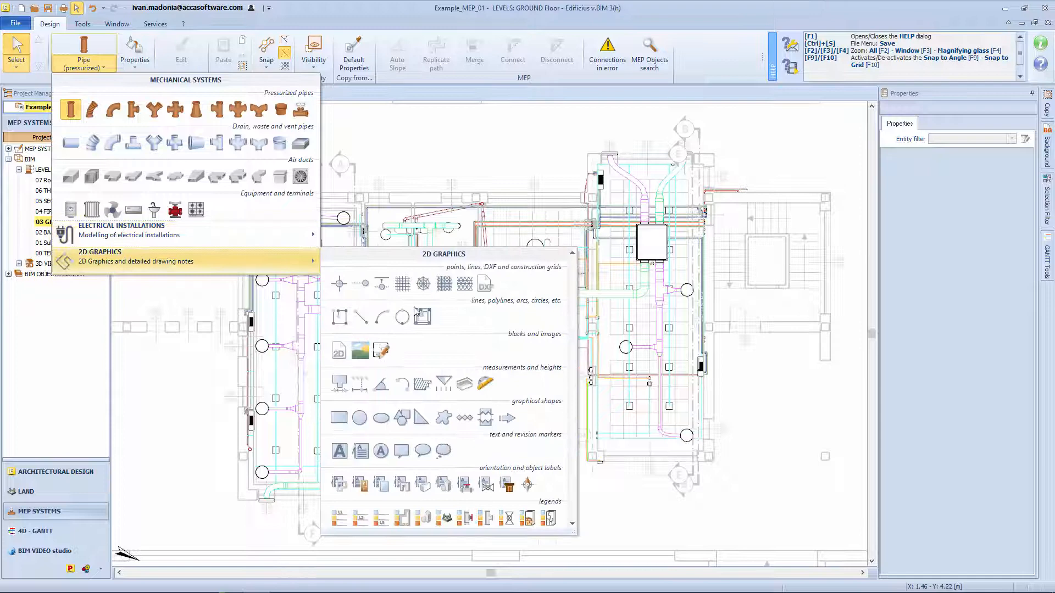
click(466, 527)
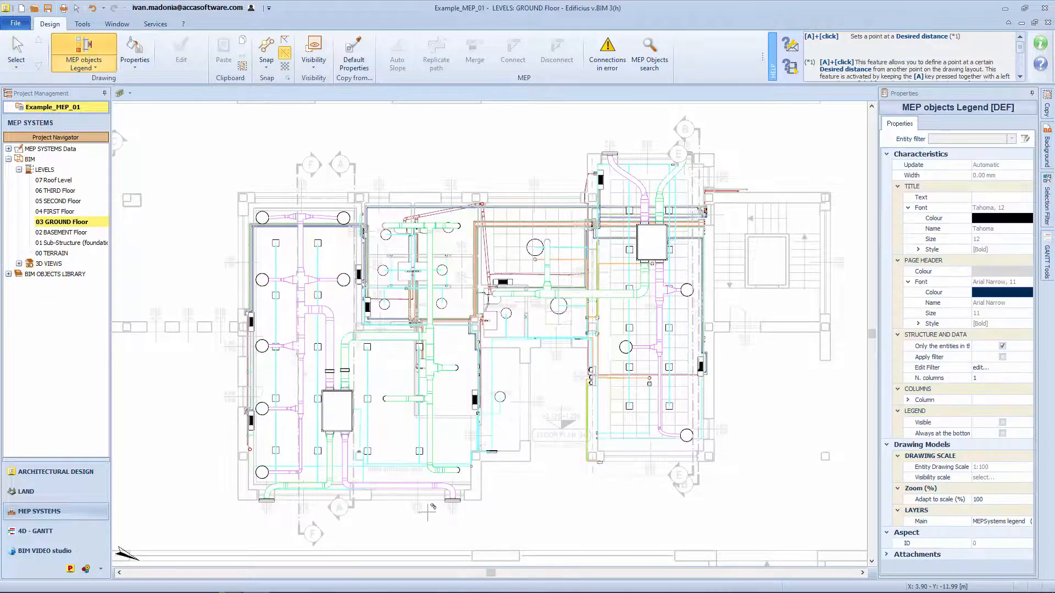
click(199, 406)
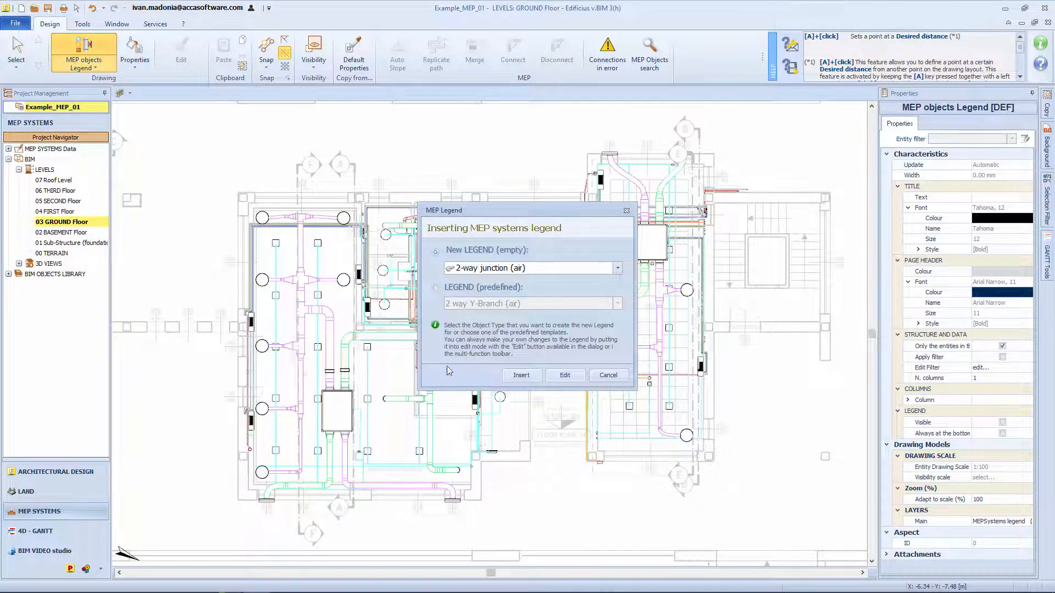
click(617, 268)
click(554, 347)
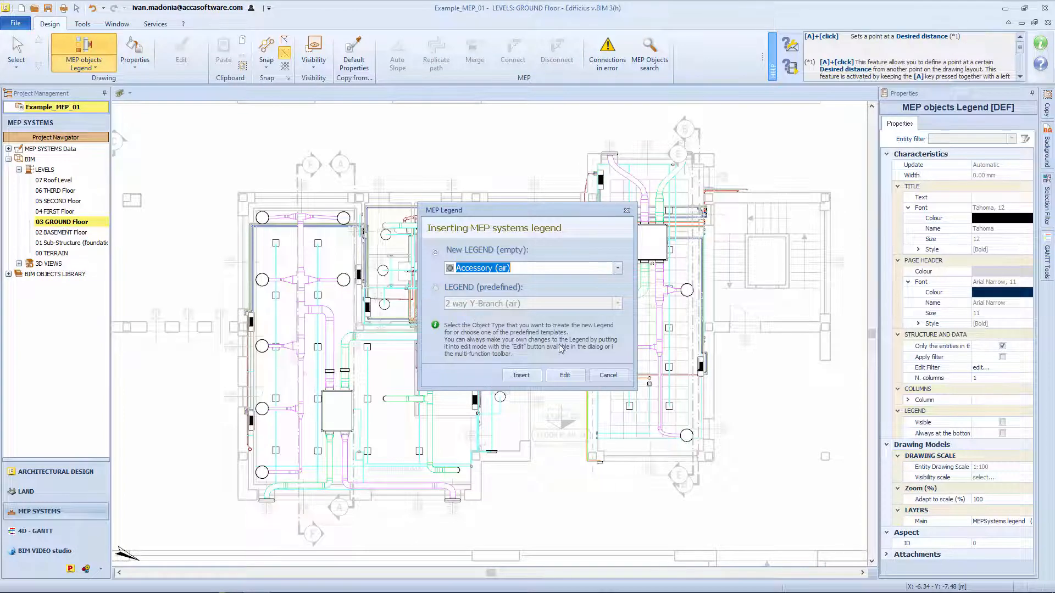
click(530, 378)
middle_drag(159, 393, 266, 300)
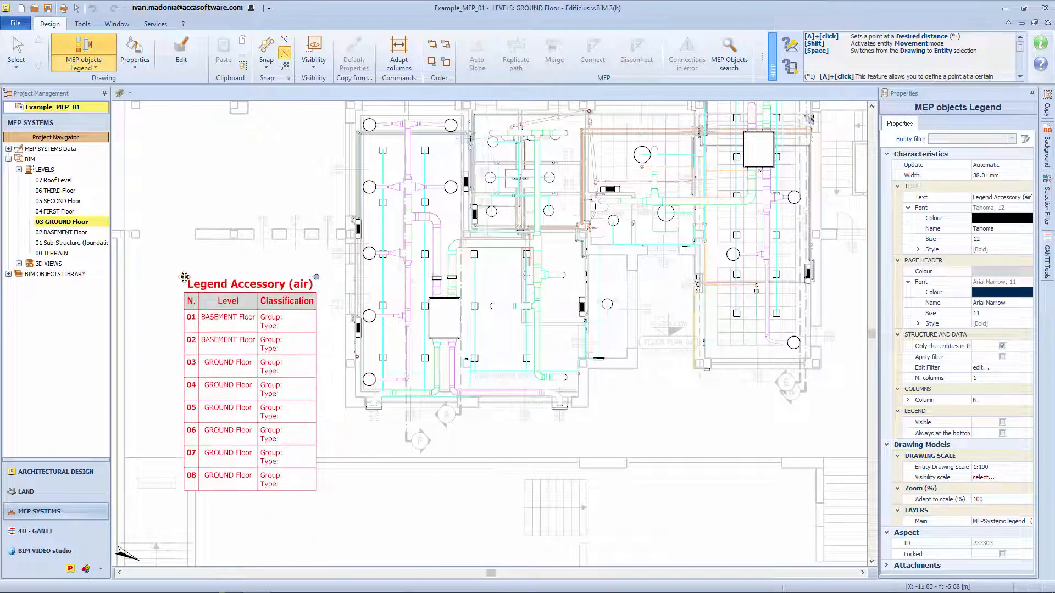
click(186, 274)
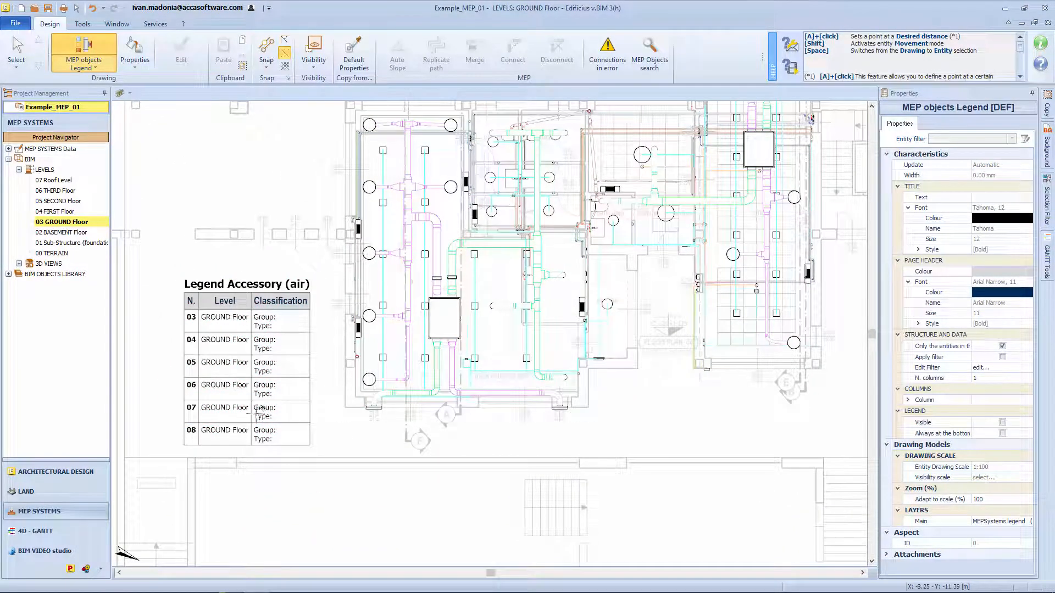
key(Escape)
Open the Accessory (air) legend's composition and add an image column positioned as column 2, between N. and Level.
click(248, 371)
right_click(247, 367)
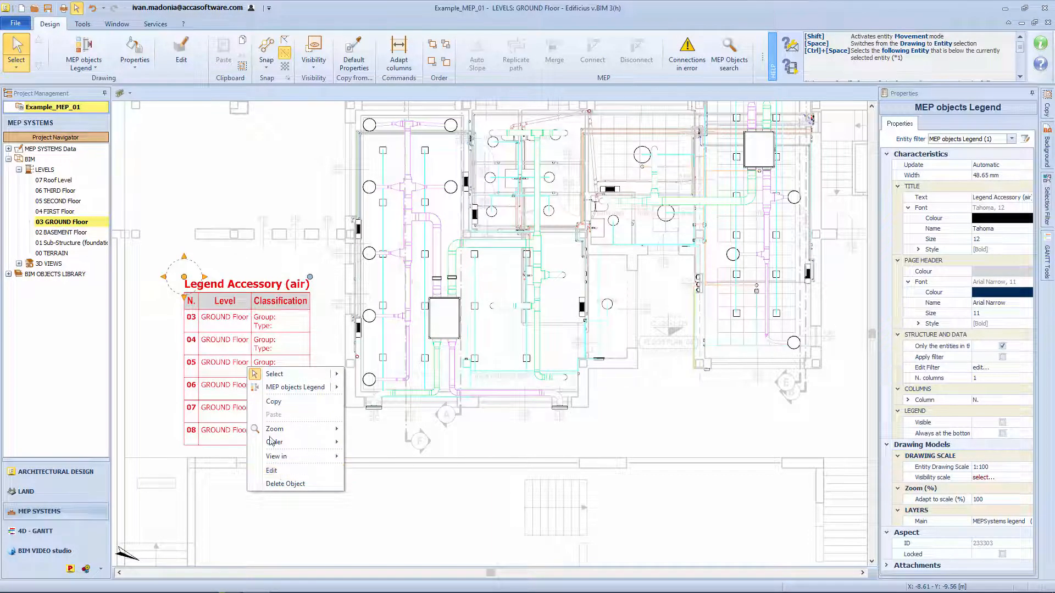
click(182, 58)
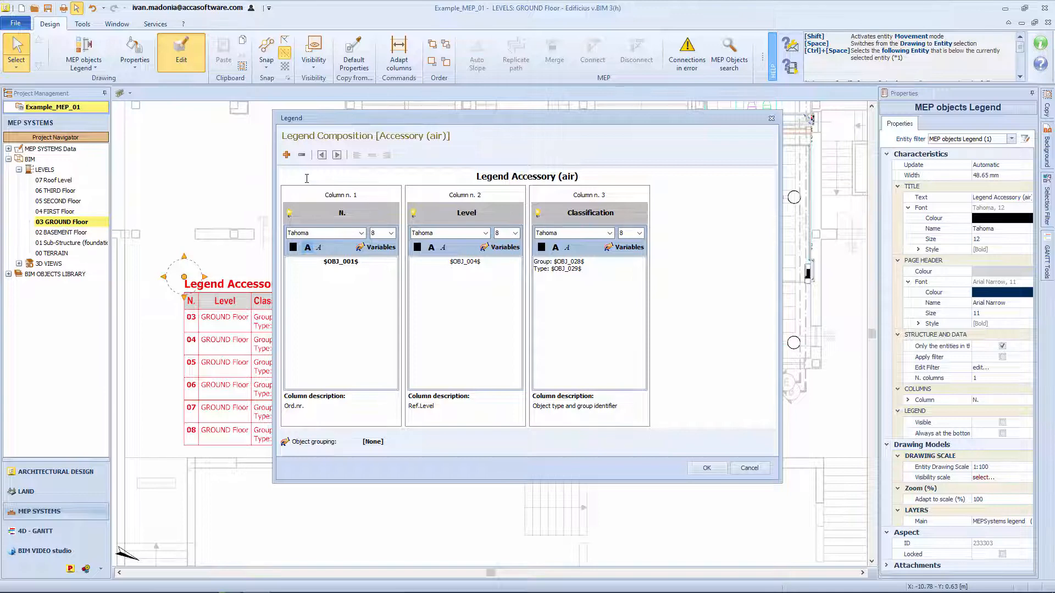
click(286, 155)
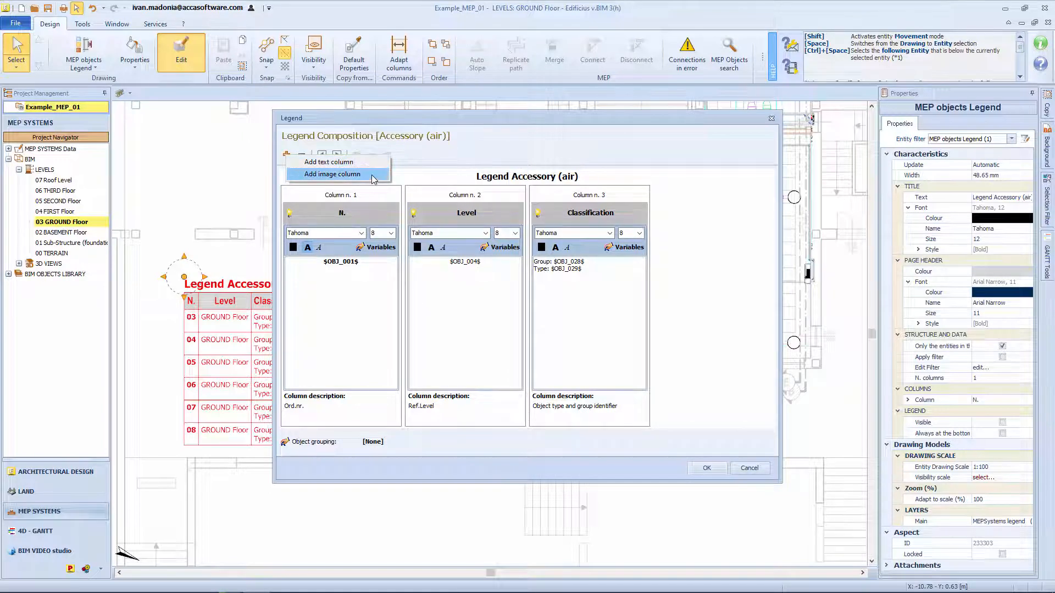
click(352, 174)
click(336, 155)
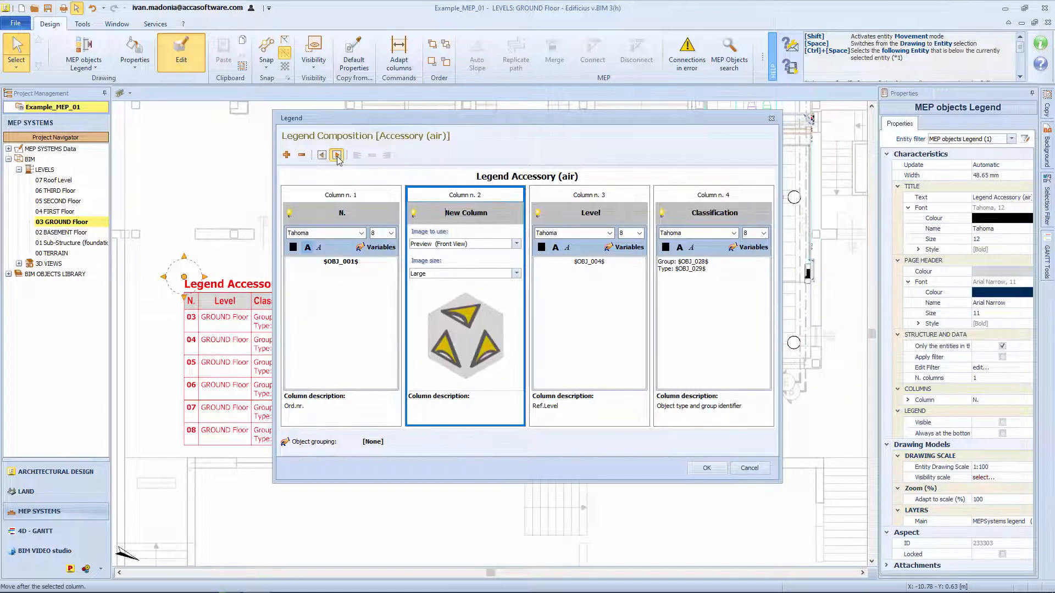
click(337, 155)
click(321, 155)
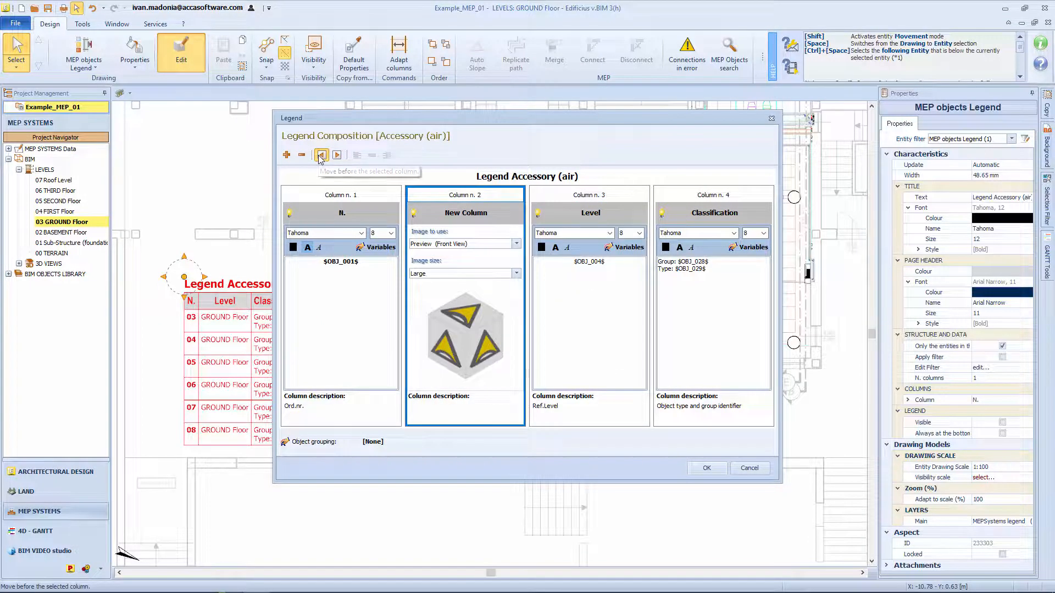
Check the fonts available for the Level column and change its heading to Level table.
click(614, 242)
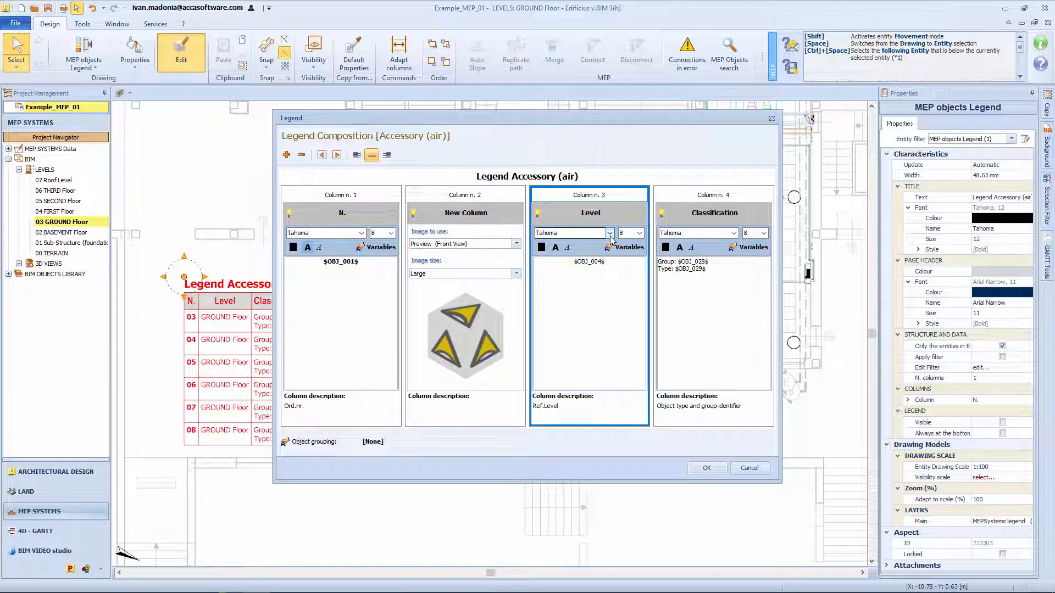
click(610, 233)
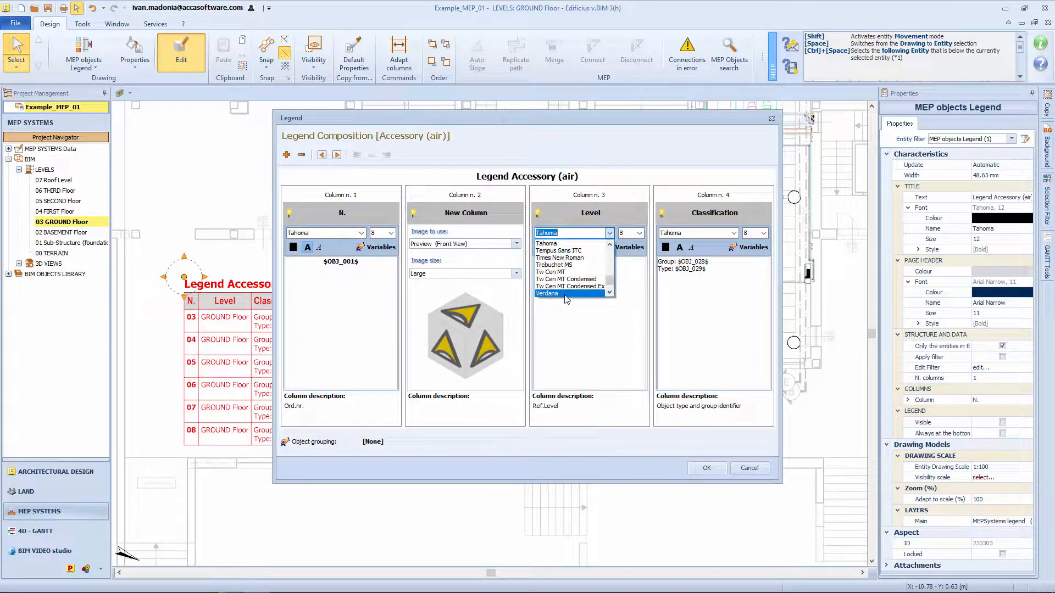
click(603, 222)
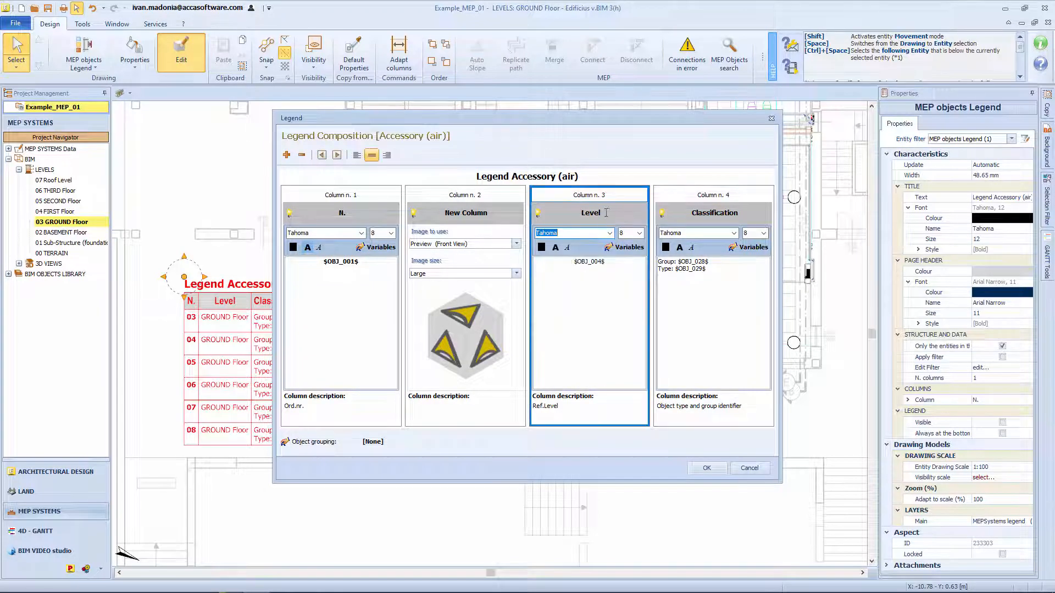
click(603, 213)
text(table)
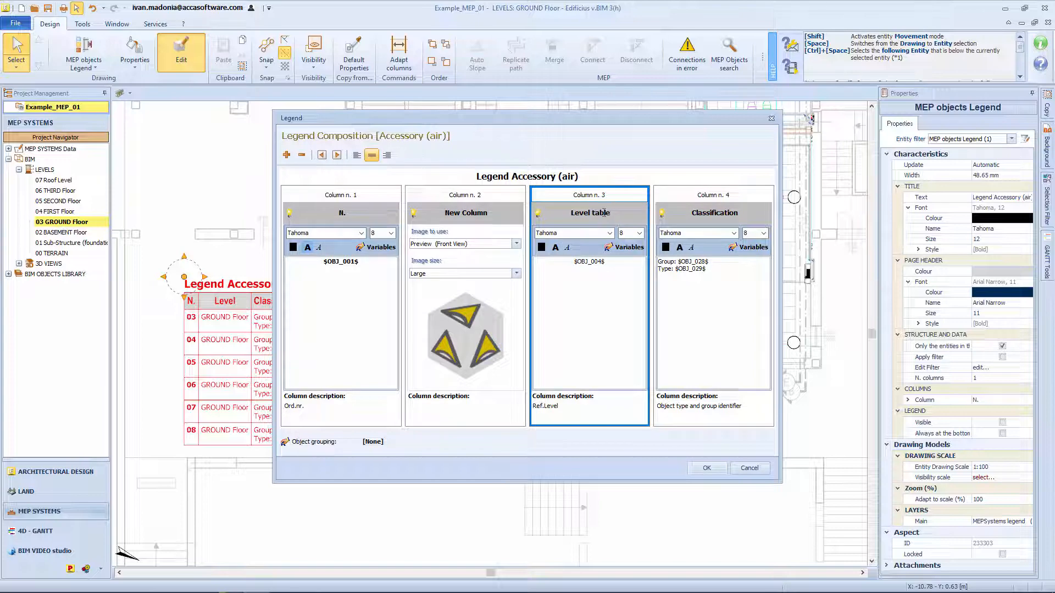
Browse the variables available for column 3, from the characteristics through the IFC data to the grouping variables.
click(623, 249)
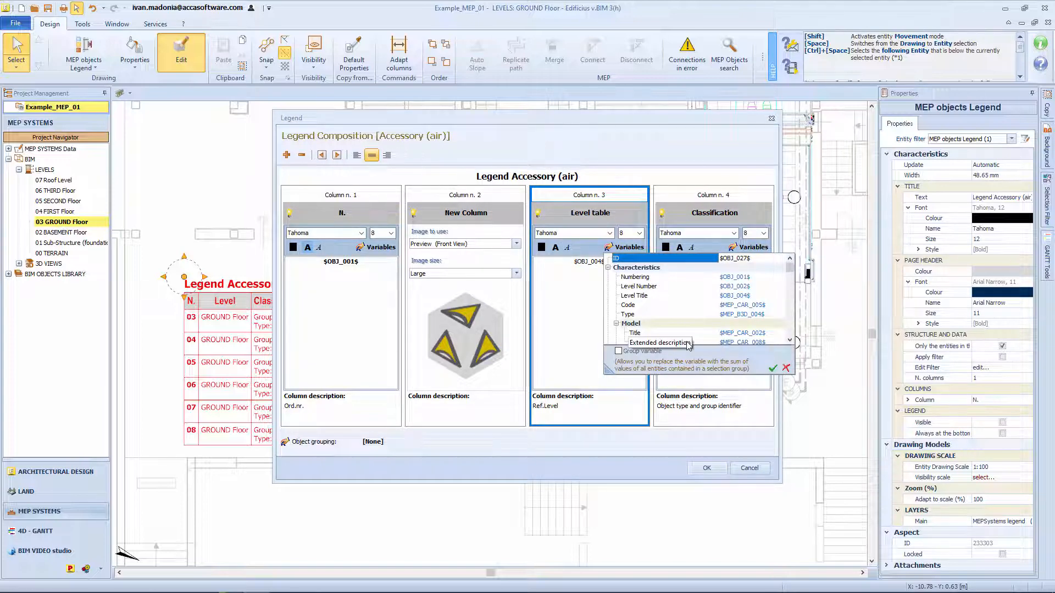
scroll(684, 338, down, 6)
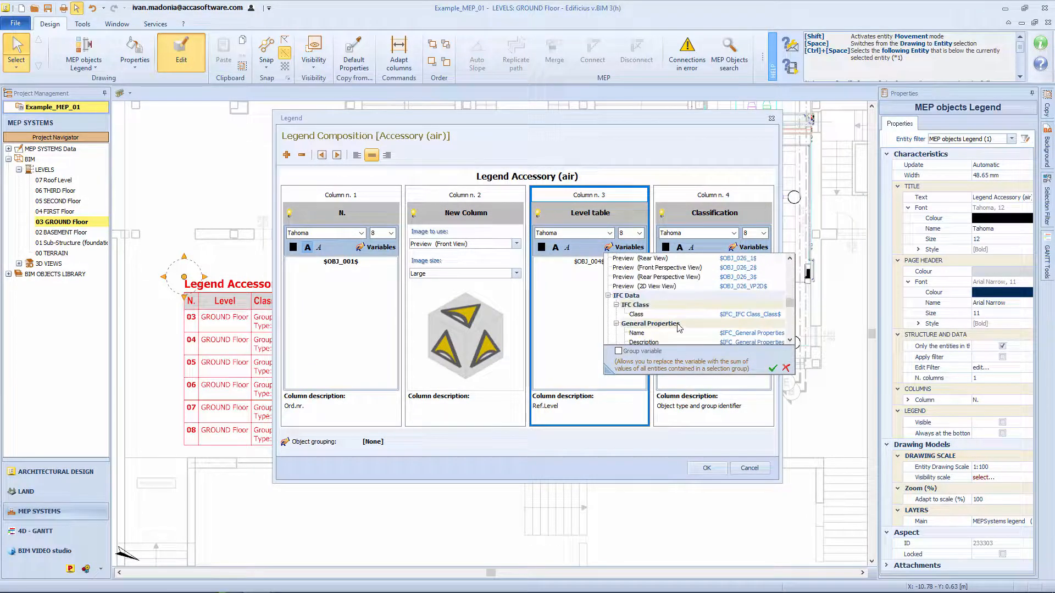
scroll(680, 327, down, 8)
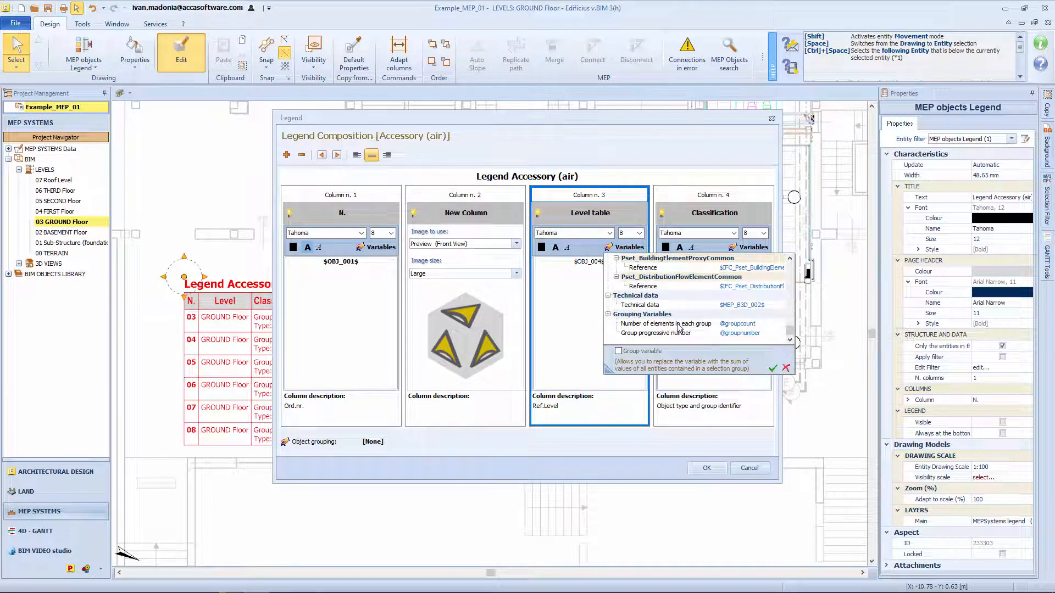
click(519, 391)
Apply the legend composition with Preview (Front View) as the new column's image, and move the legend farther from the building.
click(511, 245)
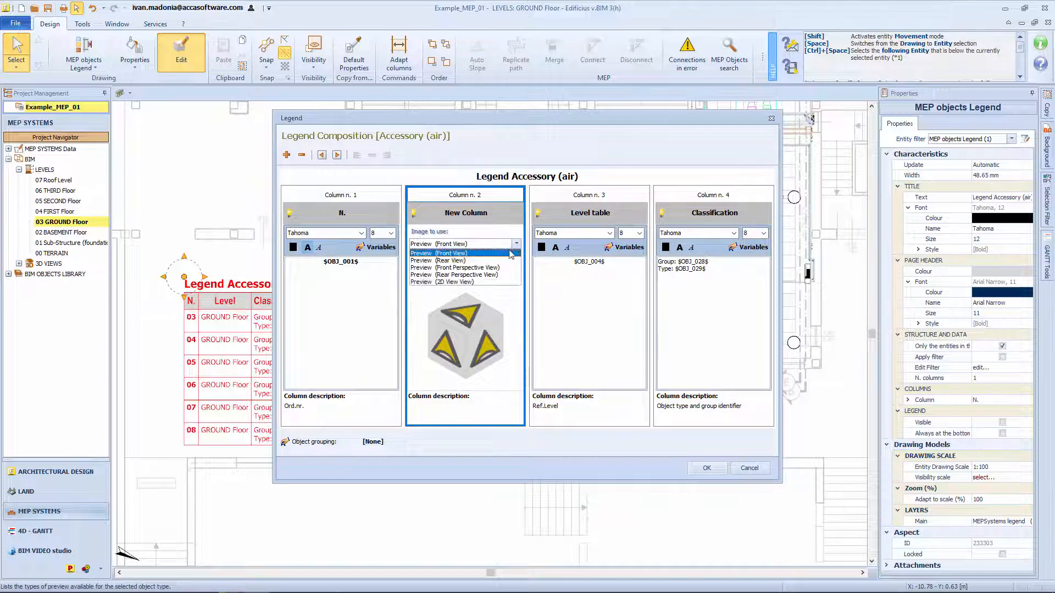
click(498, 253)
click(515, 273)
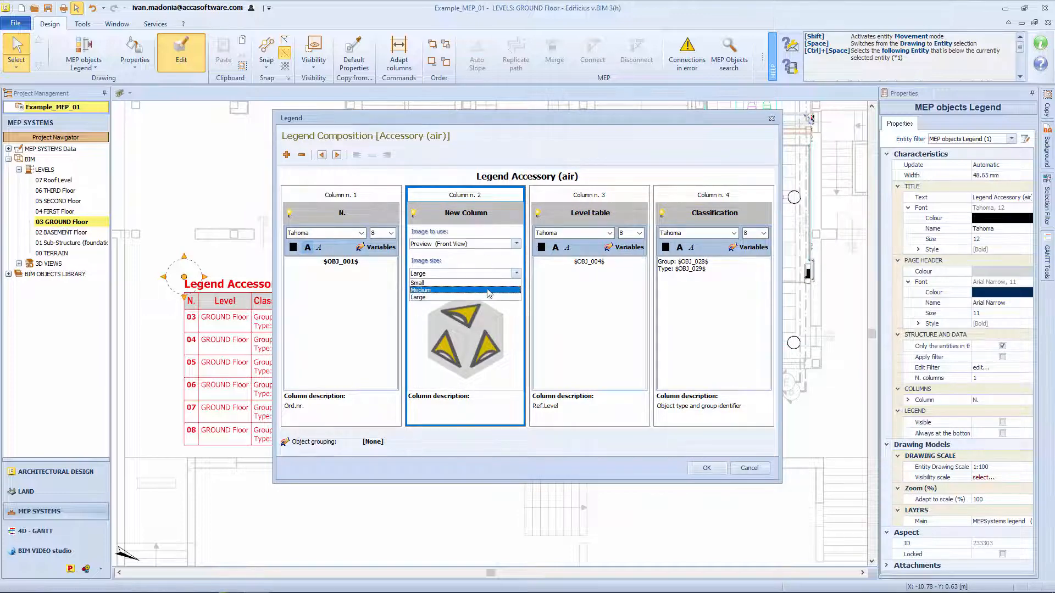
click(706, 468)
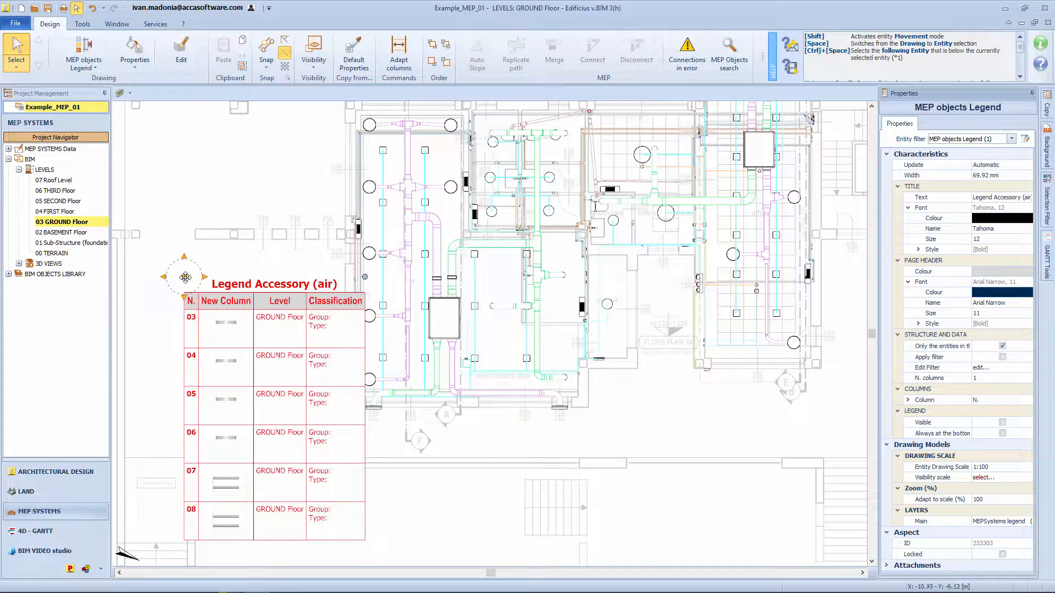
drag(184, 276, 125, 220)
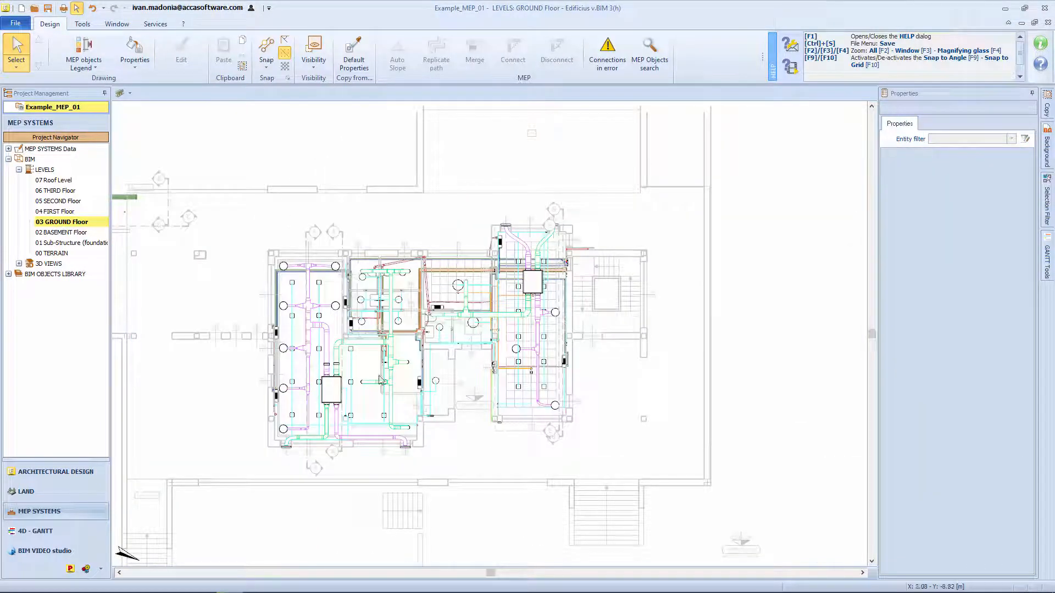
Start a new MEP objects legend and switch from an empty Accessory (air) legend to a predefined one.
click(81, 58)
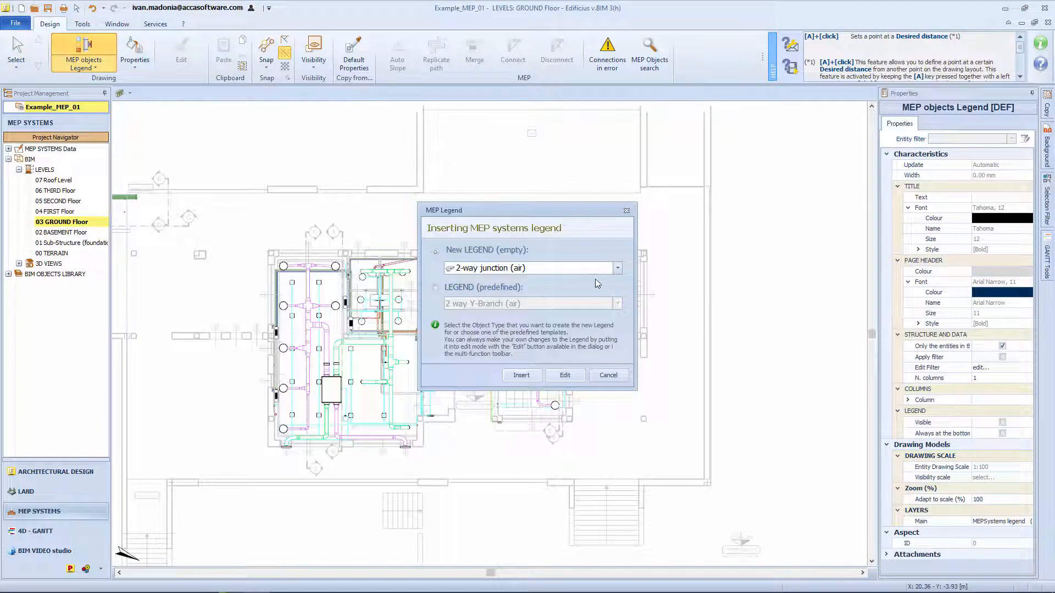
click(618, 269)
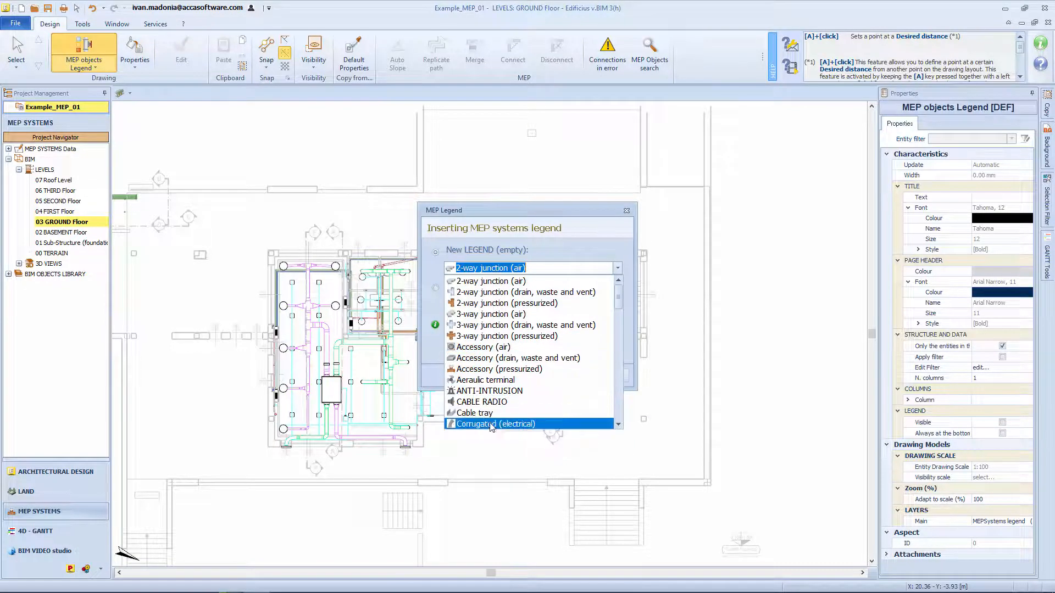
click(488, 348)
click(435, 287)
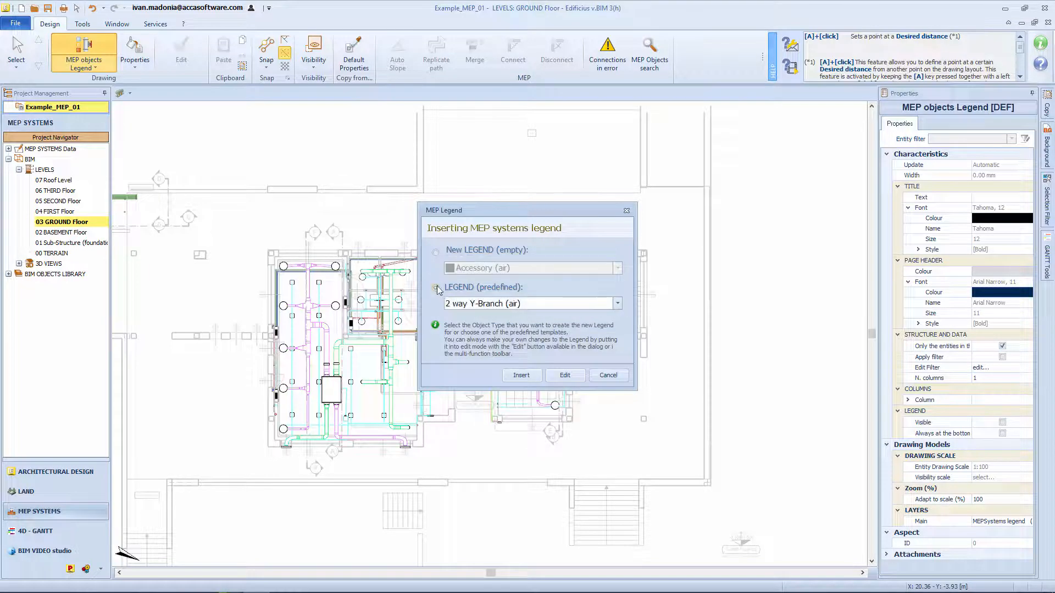
Choose the predefined Equipment legend and insert it beside the building on the ground floor plan.
click(561, 304)
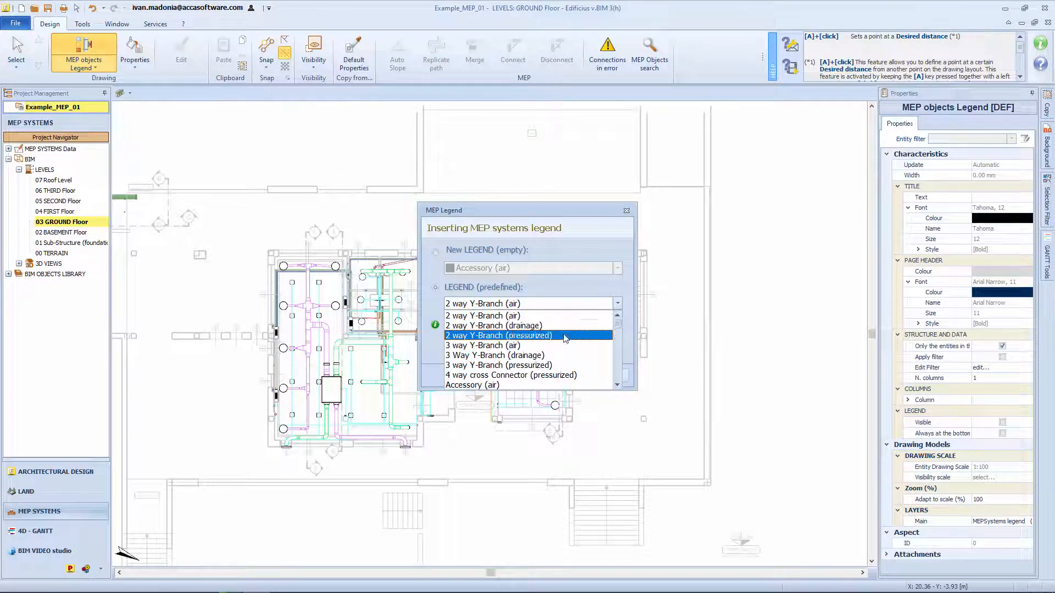
scroll(563, 335, down, 8)
scroll(566, 342, down, 2)
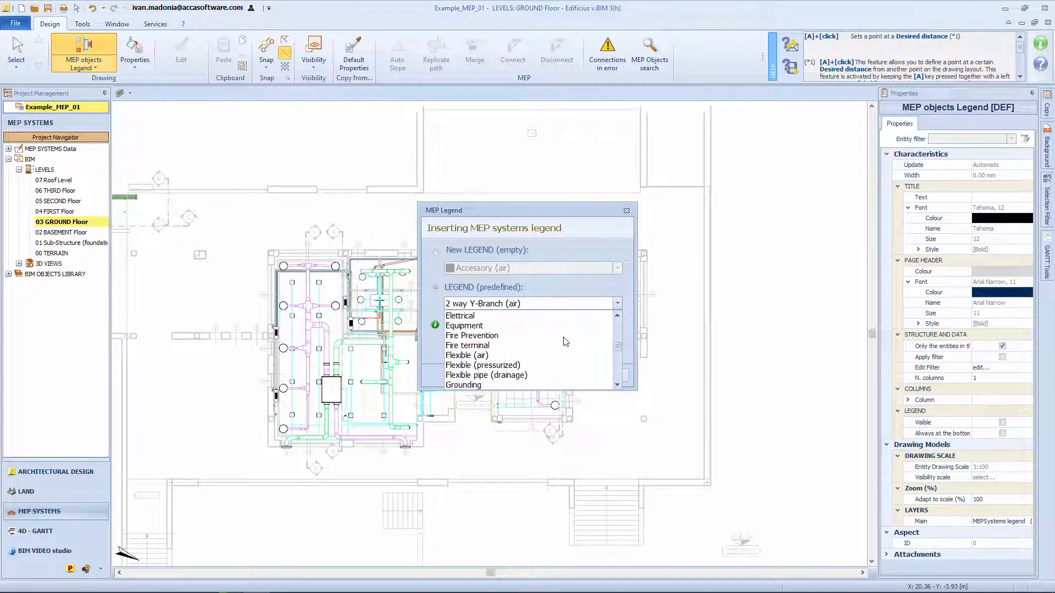
scroll(566, 342, up, 3)
scroll(565, 342, down, 2)
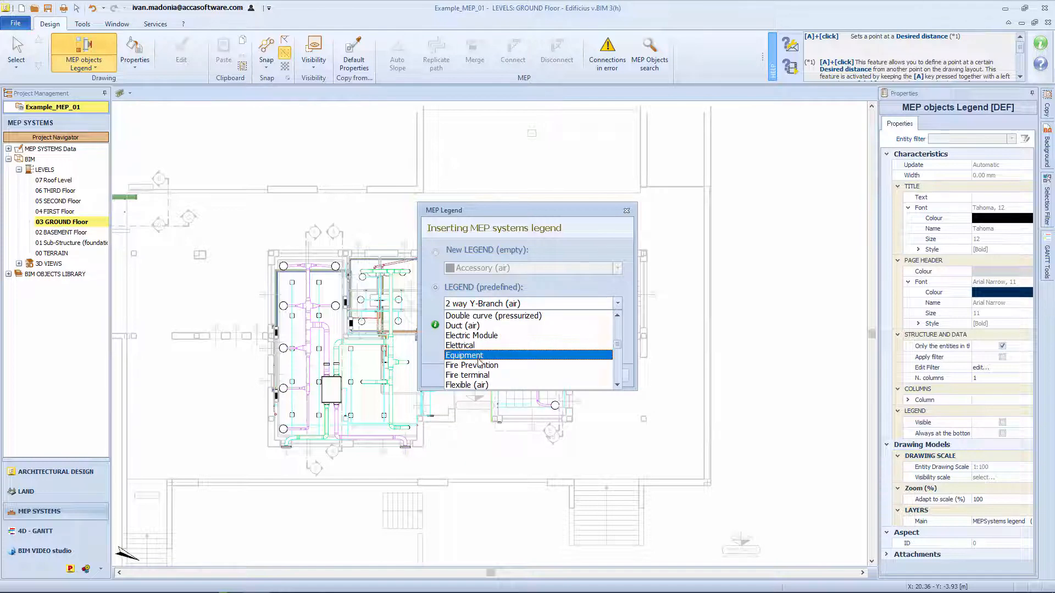
click(509, 358)
click(537, 378)
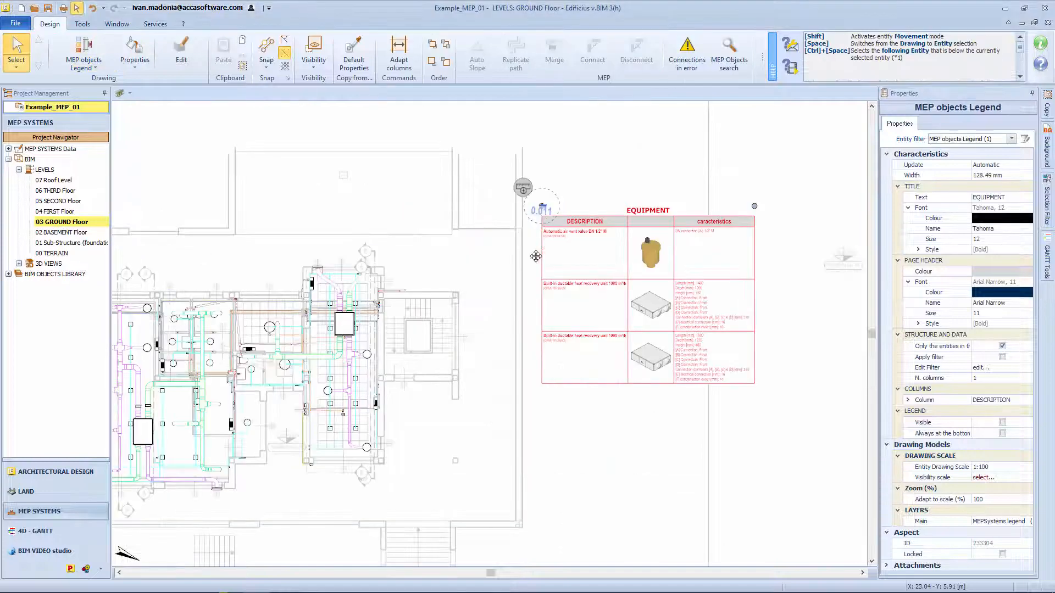
scroll(470, 336, up, 5)
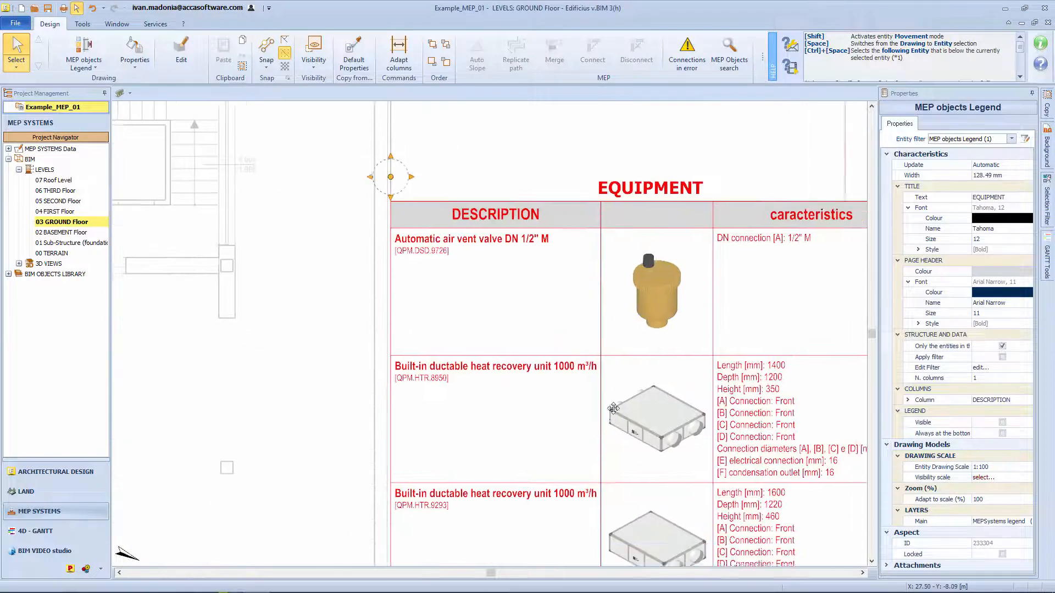
middle_drag(470, 336, 464, 346)
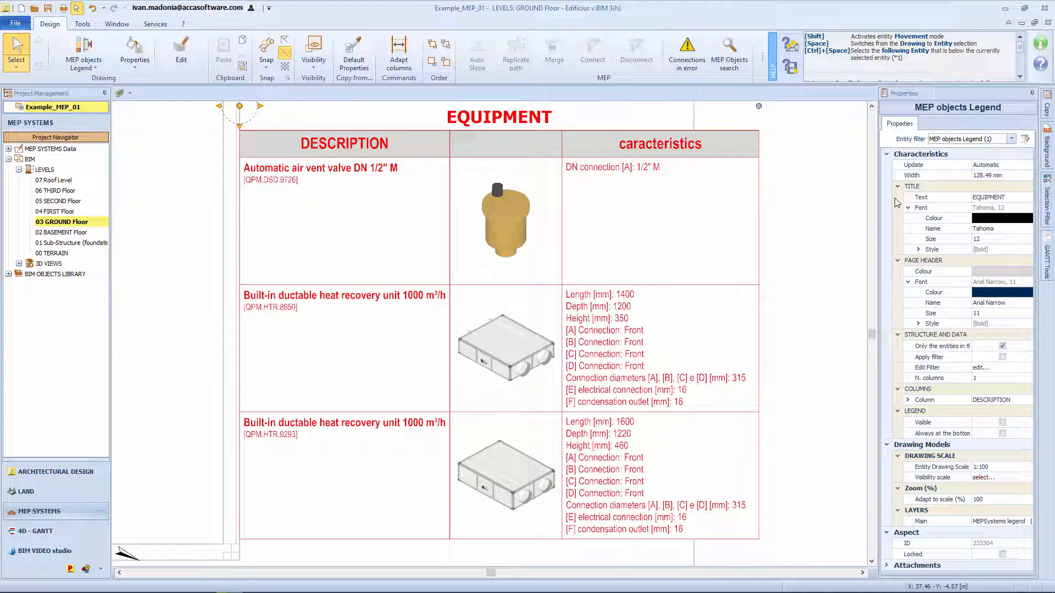
Check the Equipment legend's update modes, set its width to 110 mm and stretch it to about 132.6 mm.
click(1017, 167)
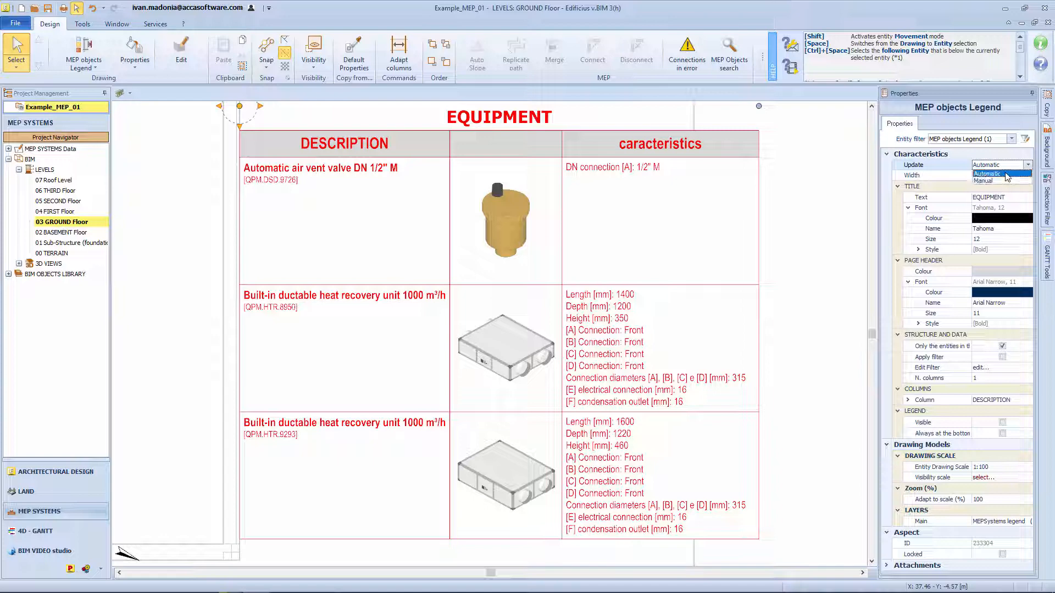
click(942, 174)
click(1021, 175)
text(1)
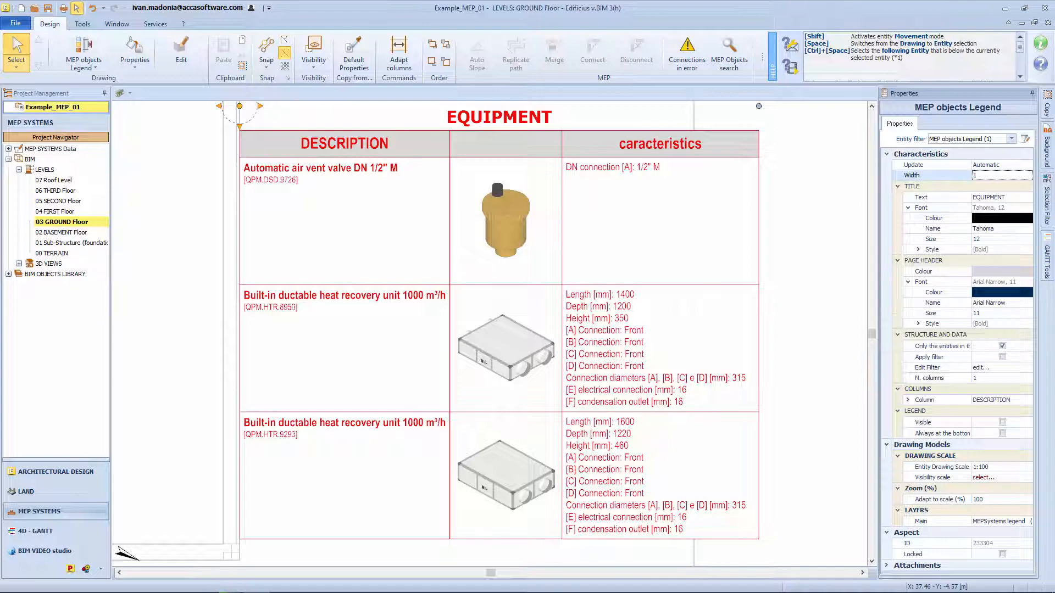
text(10)
key(Return)
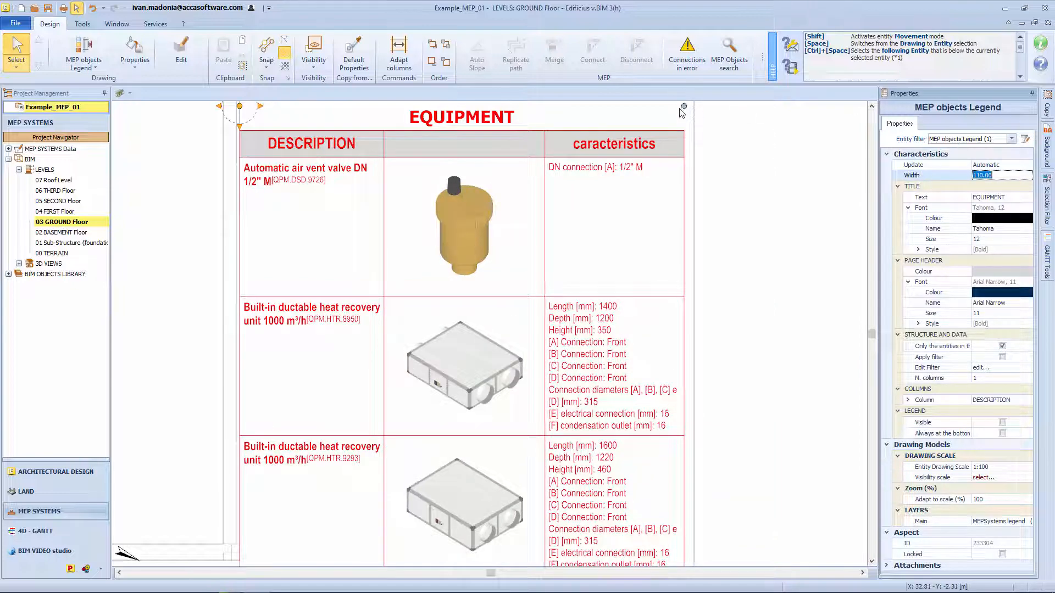
drag(684, 106, 775, 106)
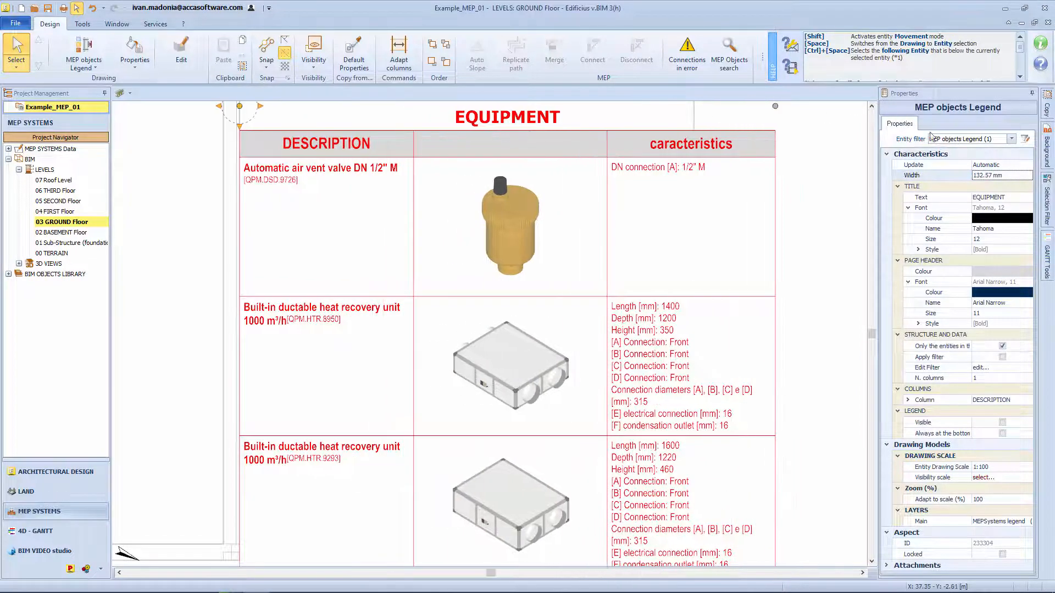
Enable Apply filter for the Equipment legend and add an empty selection condition to the filter.
click(931, 185)
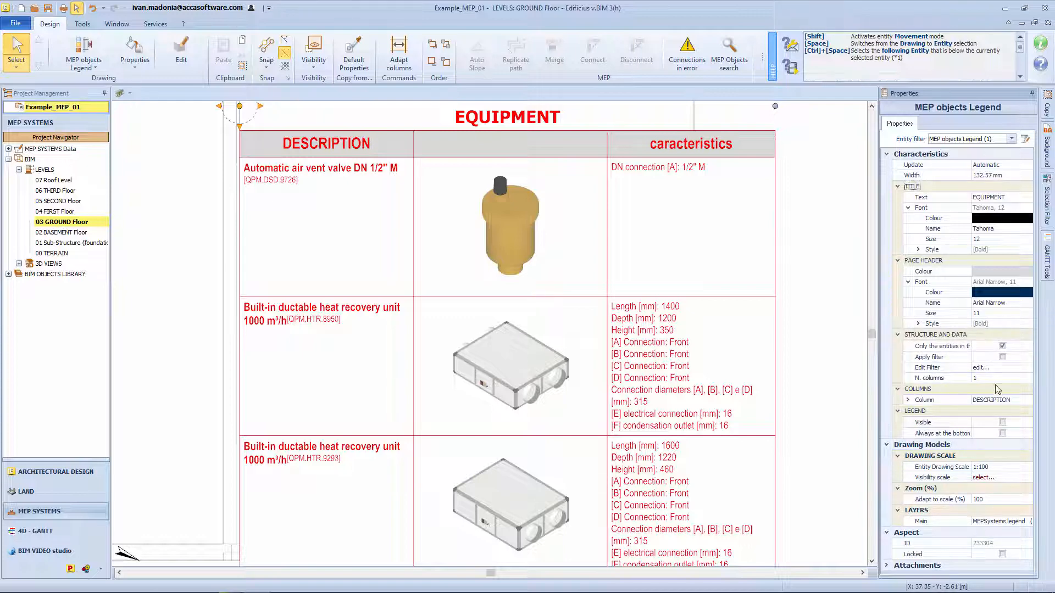
click(1002, 357)
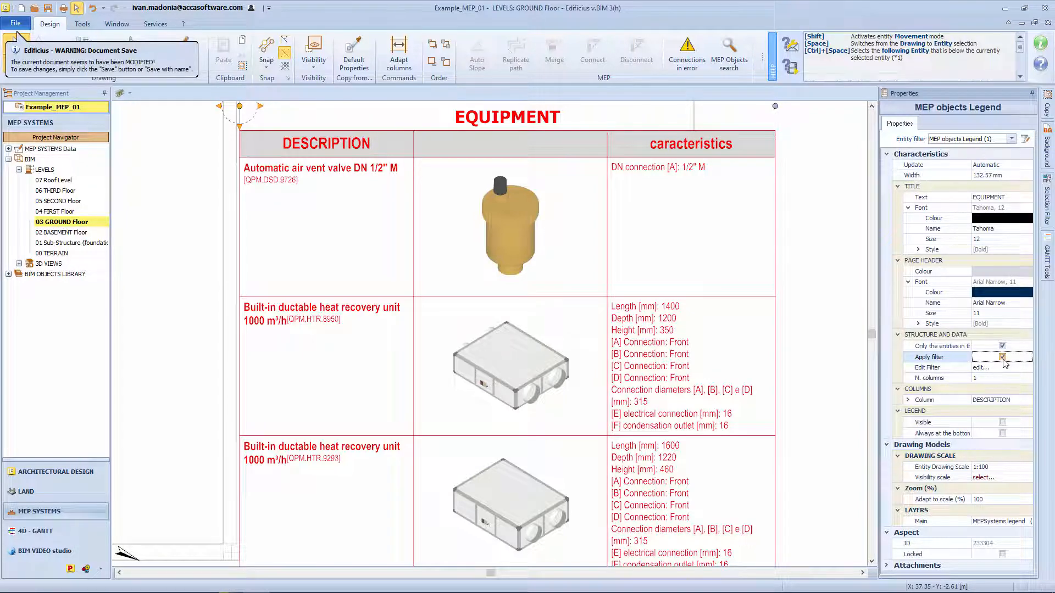
click(1006, 368)
click(1027, 368)
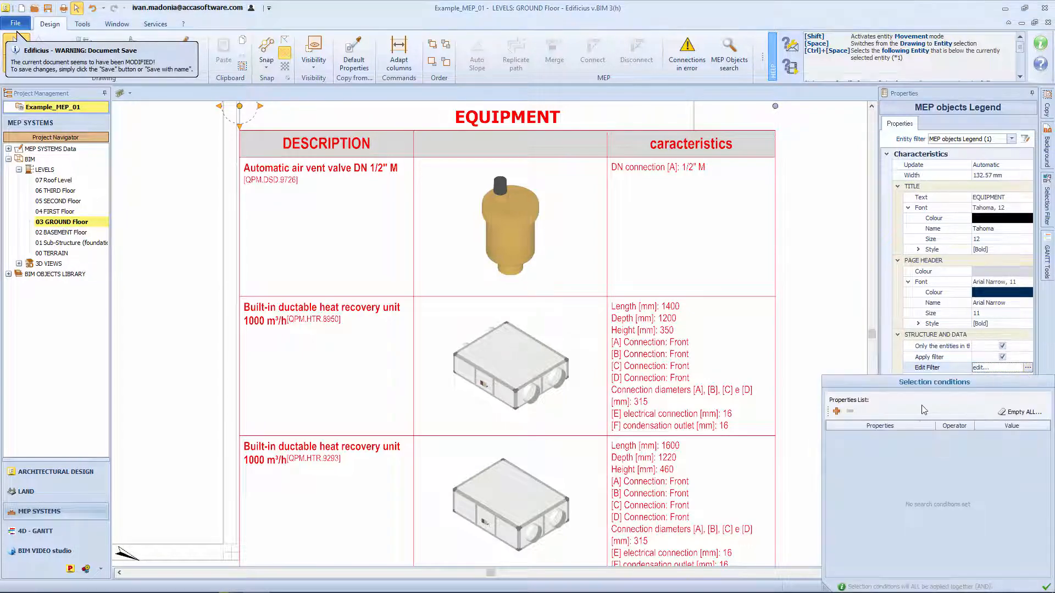
click(836, 411)
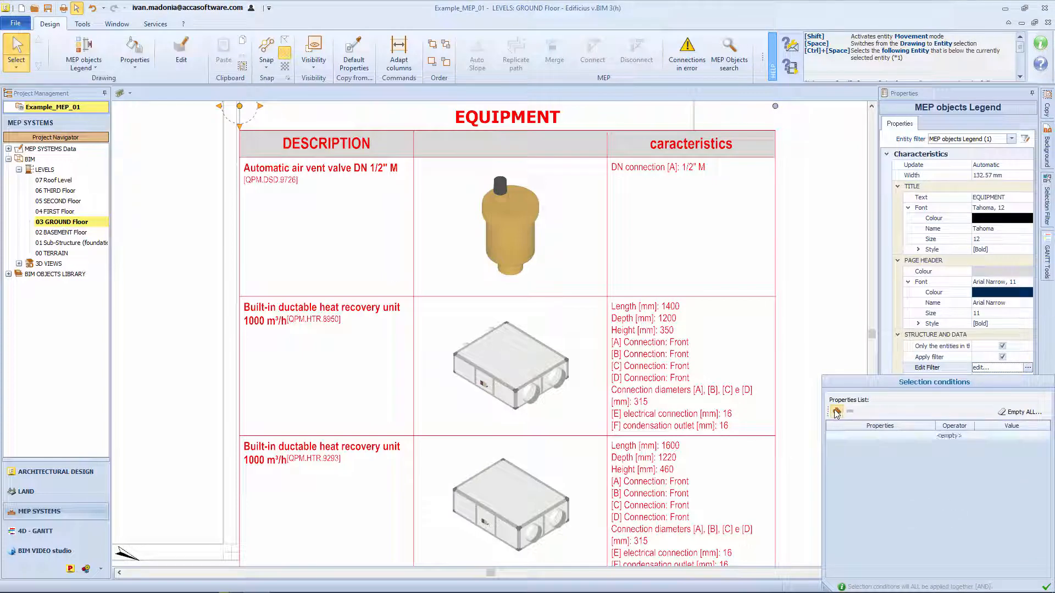
Try filtering the legend by Geometry = the entry with Length [mm]: 1600, and undo the filter change.
click(894, 436)
scroll(874, 496, down, 1)
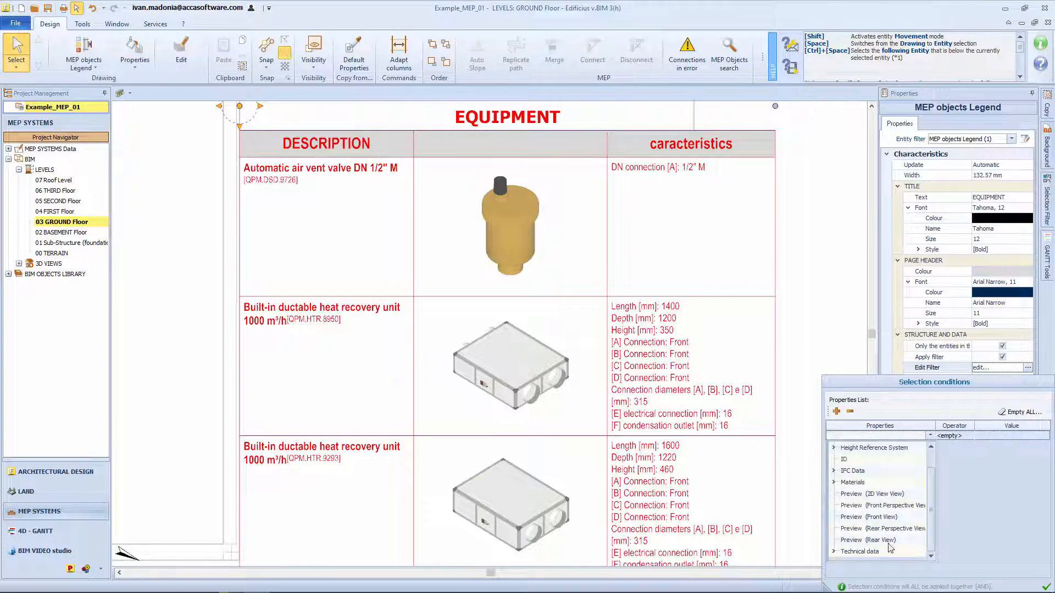
click(970, 442)
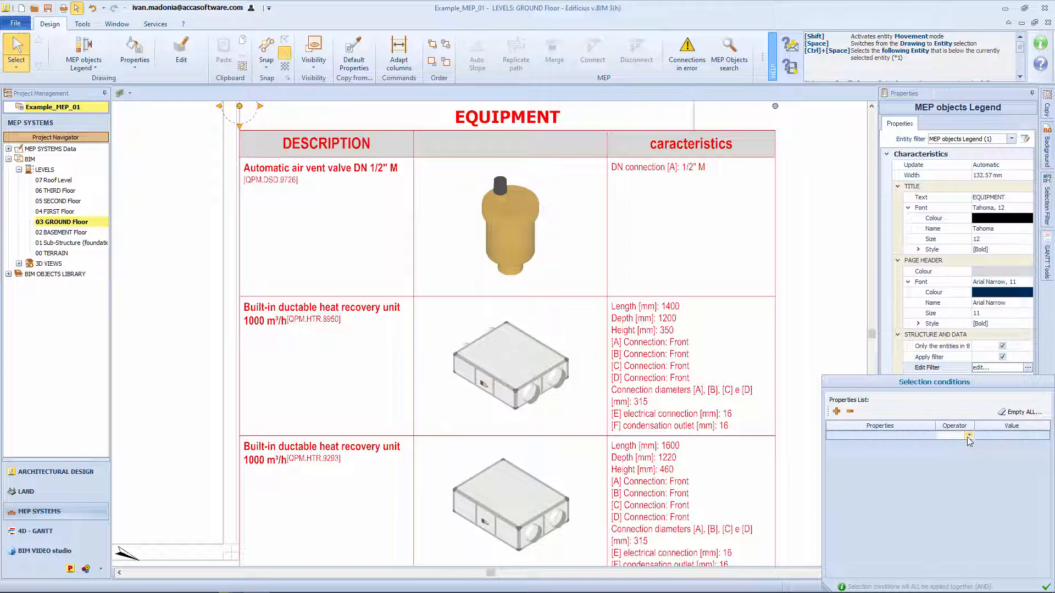
click(968, 436)
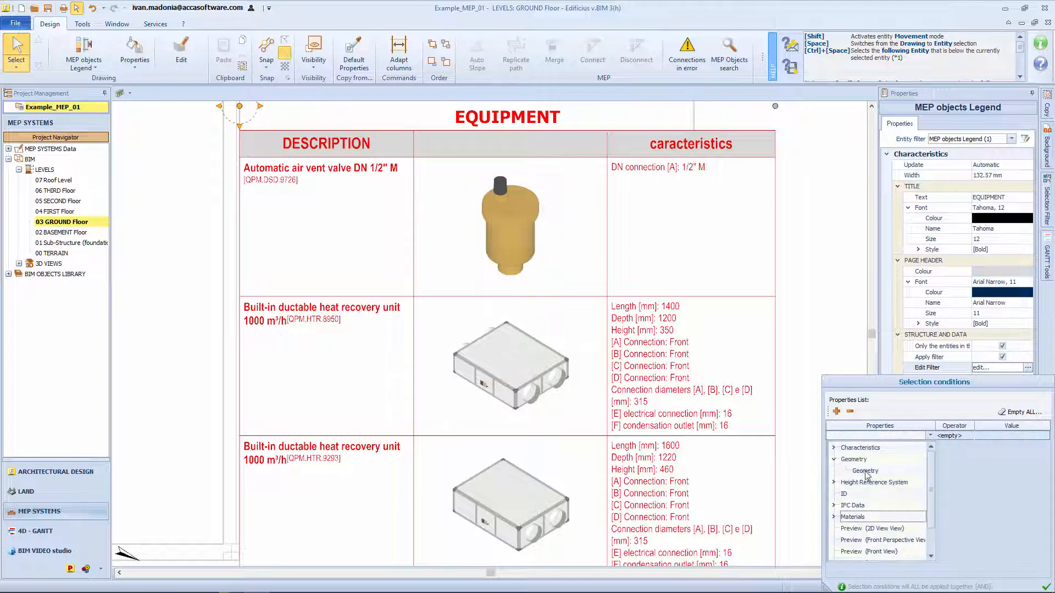
click(854, 459)
click(969, 436)
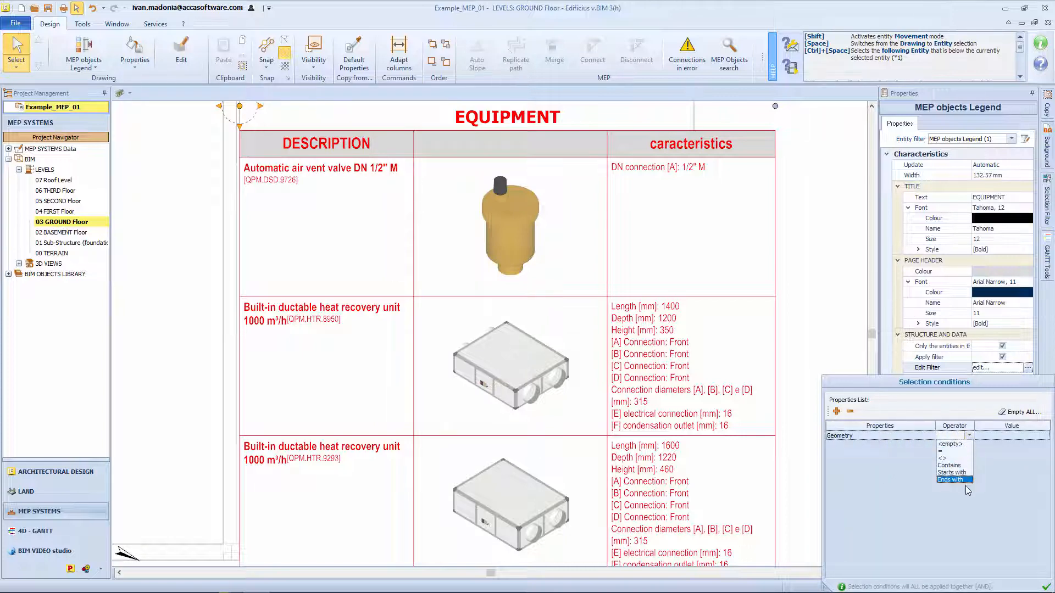
click(940, 451)
click(1044, 436)
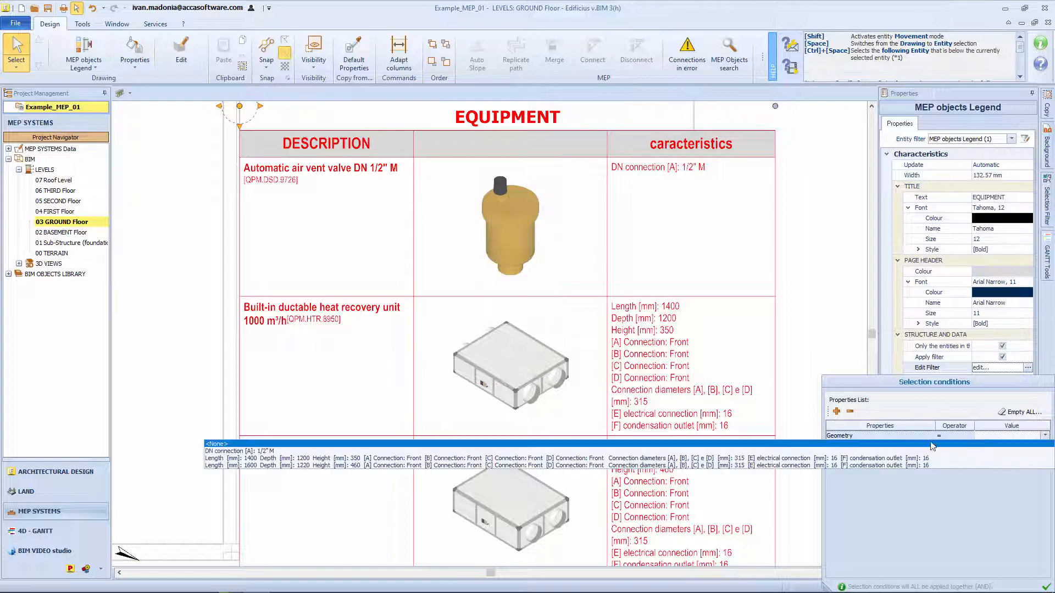
click(800, 465)
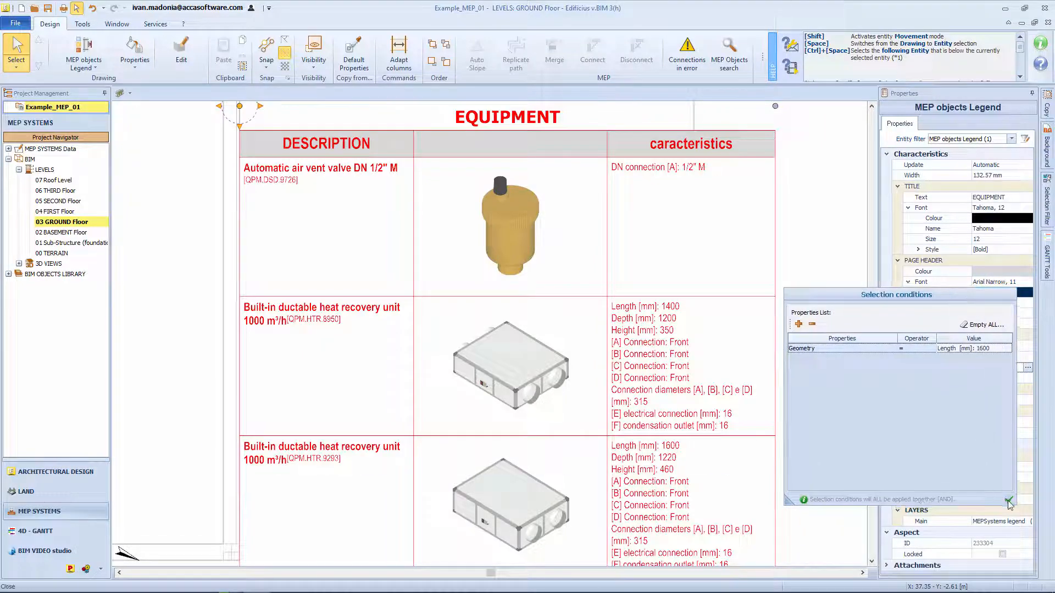
click(1046, 587)
key(ctrl+z)
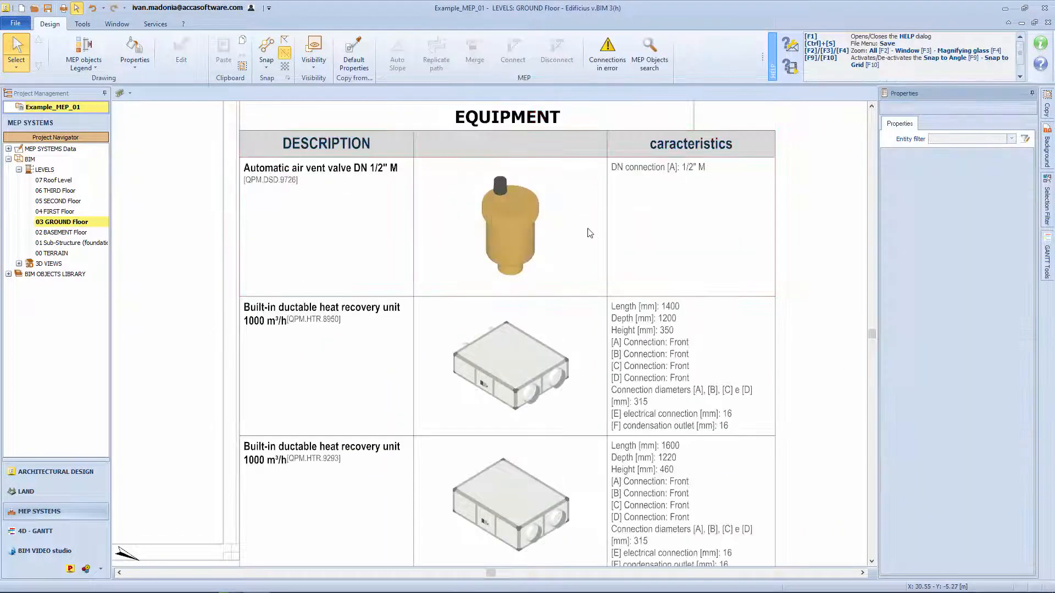
Insert an MEP systems Legend directly below the Equipment legend on the ground floor plan.
key(F2)
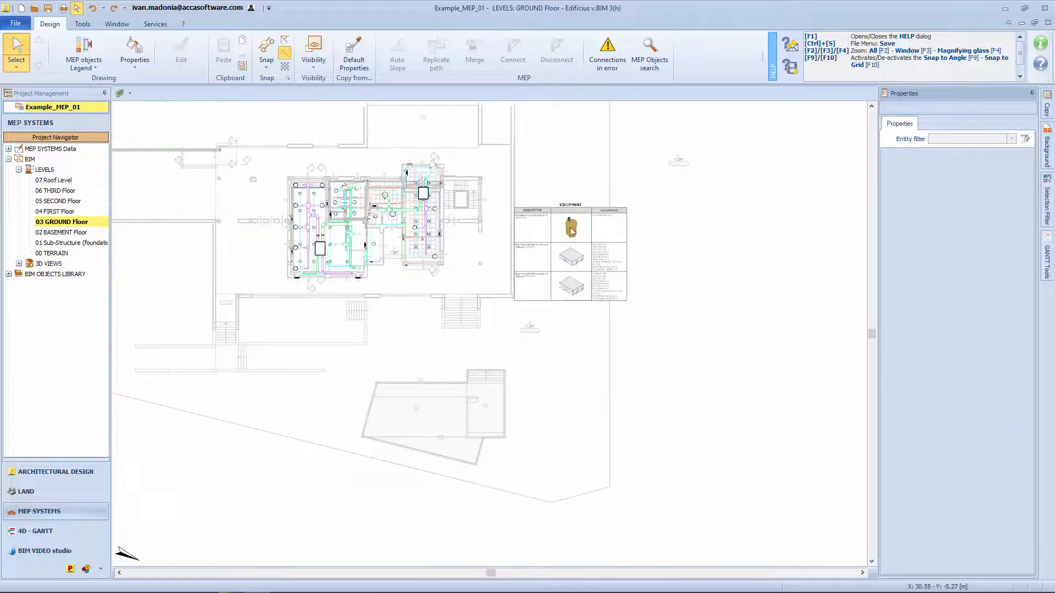
click(102, 68)
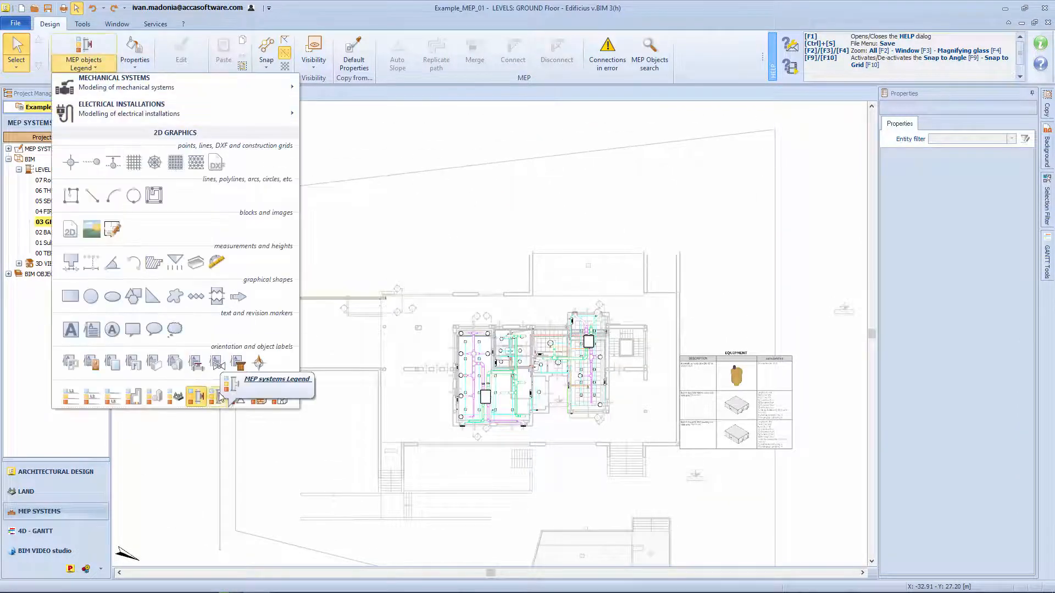
click(207, 363)
middle_drag(444, 249, 222, 184)
click(464, 387)
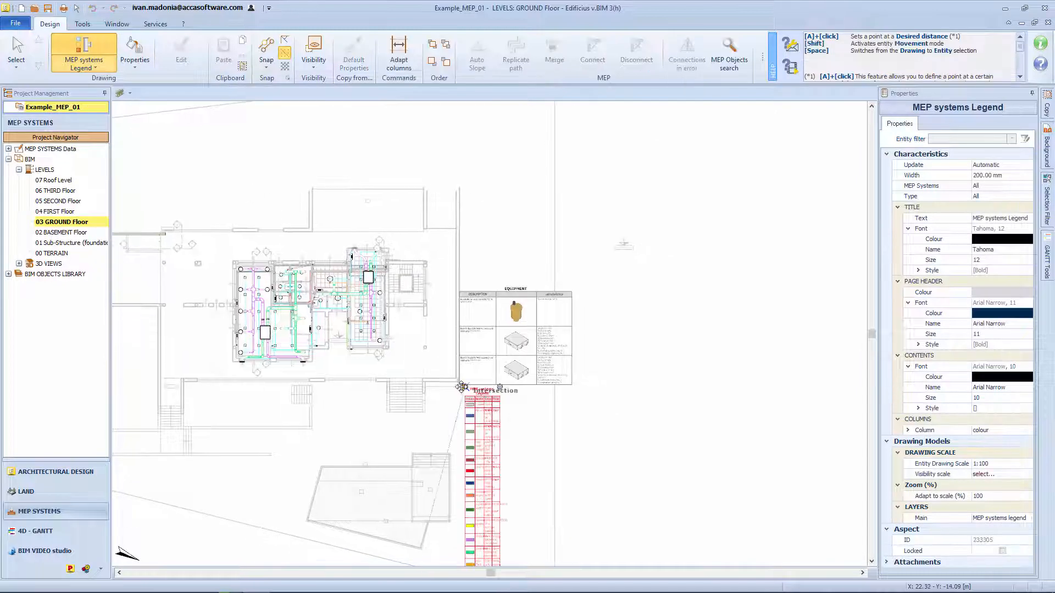
scroll(475, 397, up, 6)
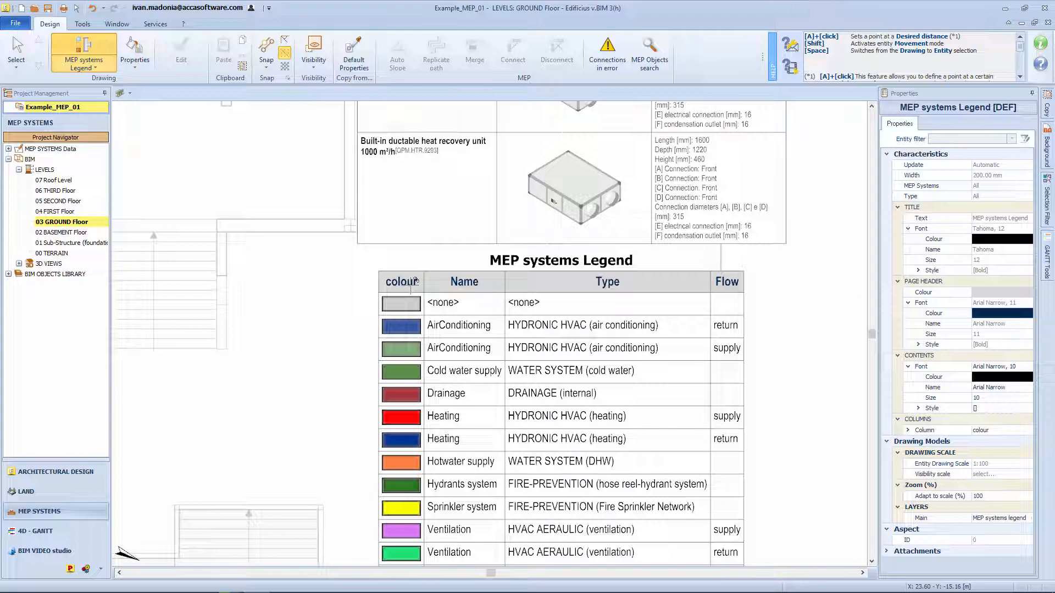
key(Escape)
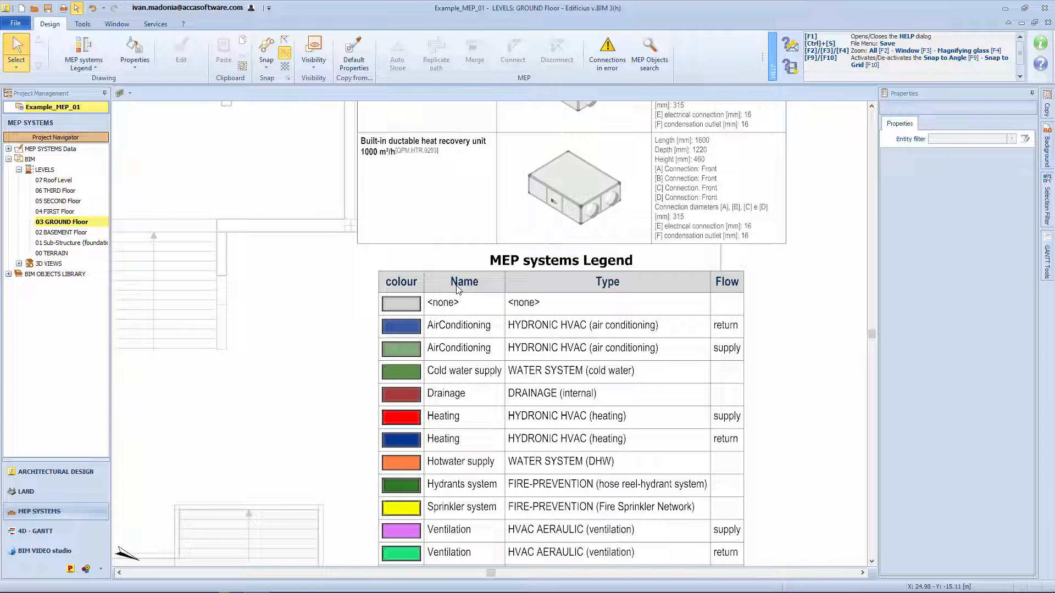
Open the project's MEP systems list from MEP SYSTEMS Data to compare it with the systems legend.
middle_drag(470, 522, 443, 412)
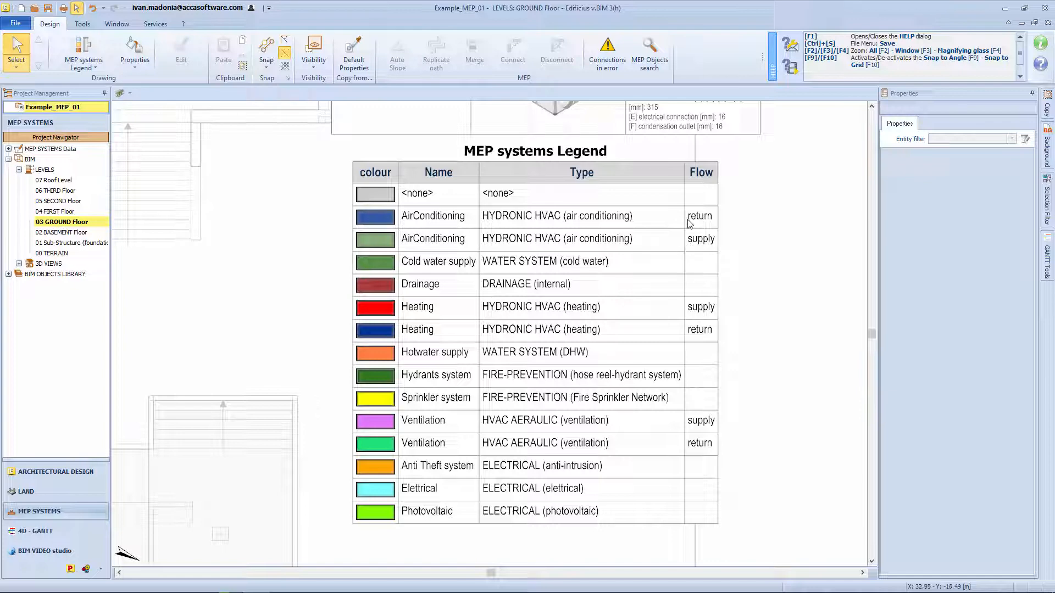
double_click(45, 149)
click(43, 159)
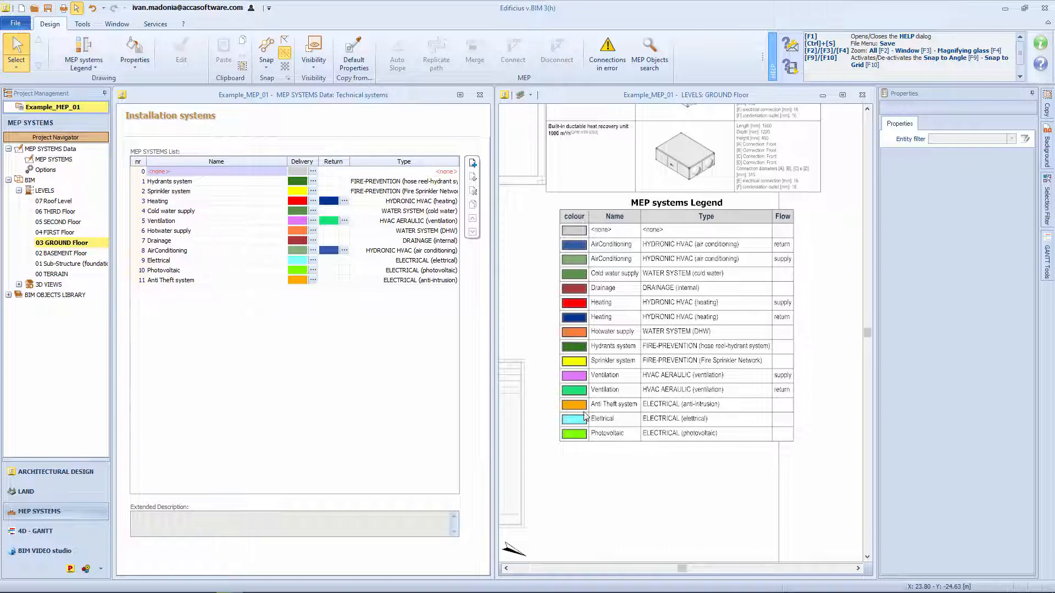
Set the MEP systems Legend's MEP Systems option to Only visible.
click(564, 219)
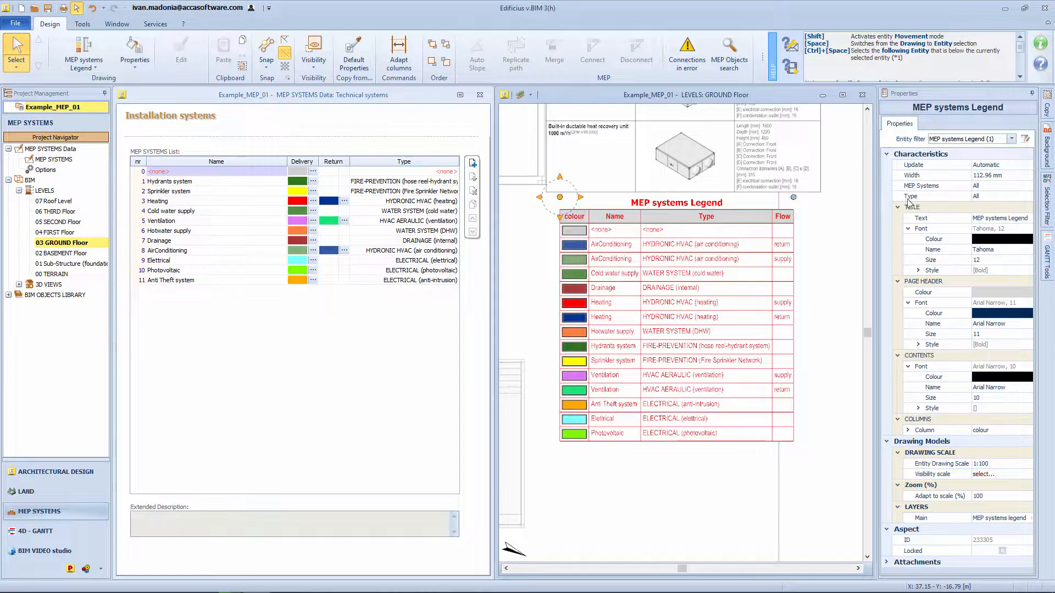
click(1001, 187)
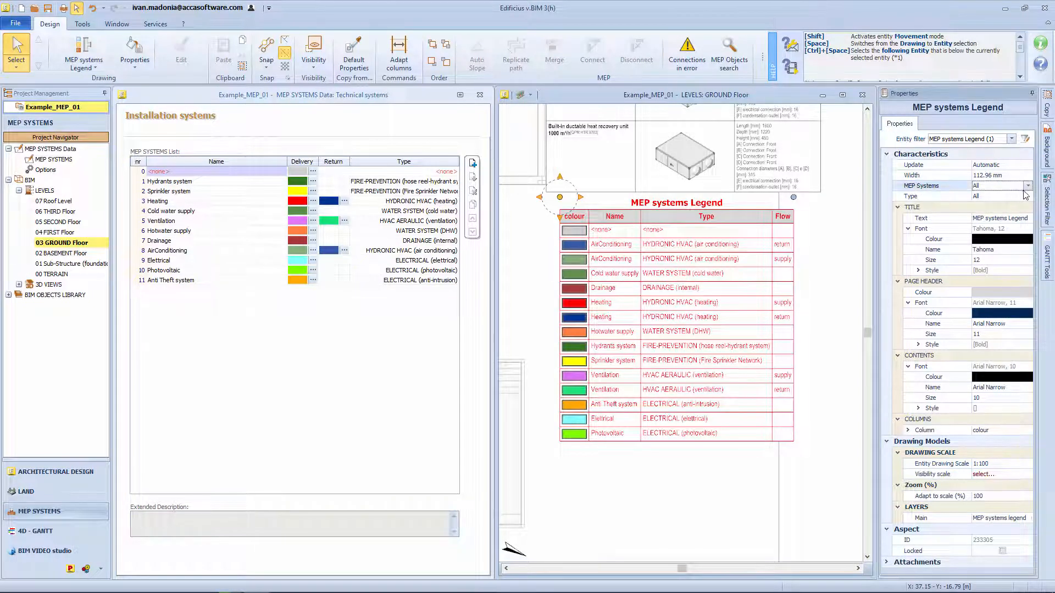
click(1027, 187)
click(1027, 187)
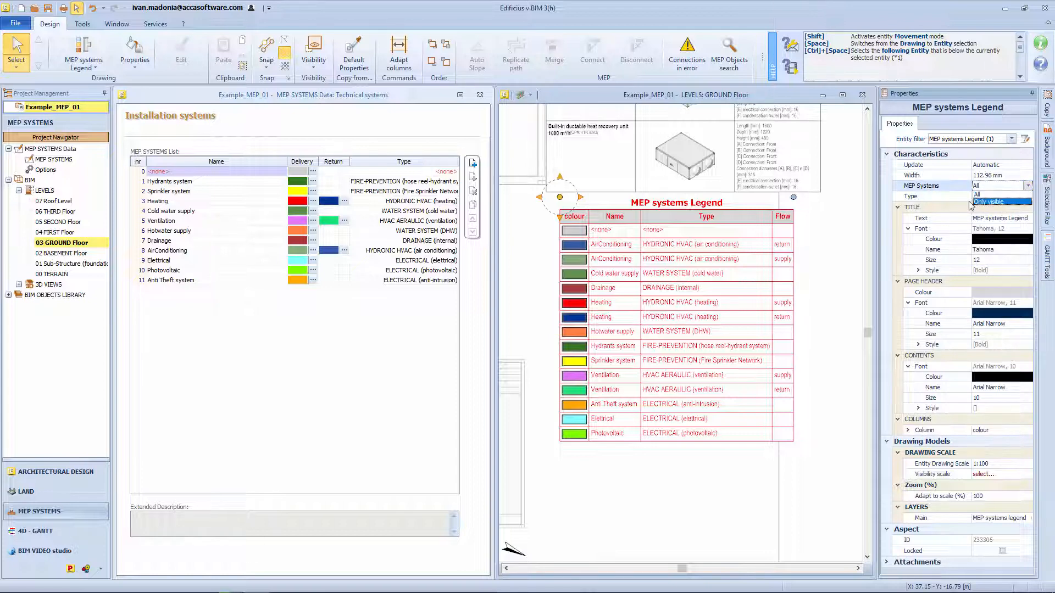
click(1012, 203)
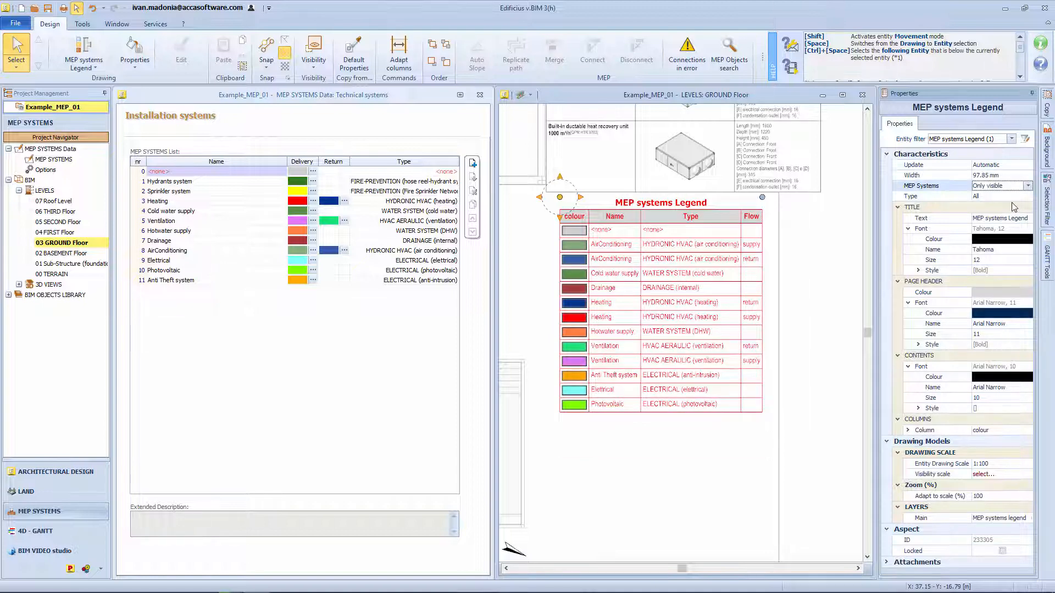
Try Only Mechanical as the MEP systems Legend's Type and settle on Only Electrical.
scroll(758, 380, down, 3)
middle_drag(758, 381, 815, 399)
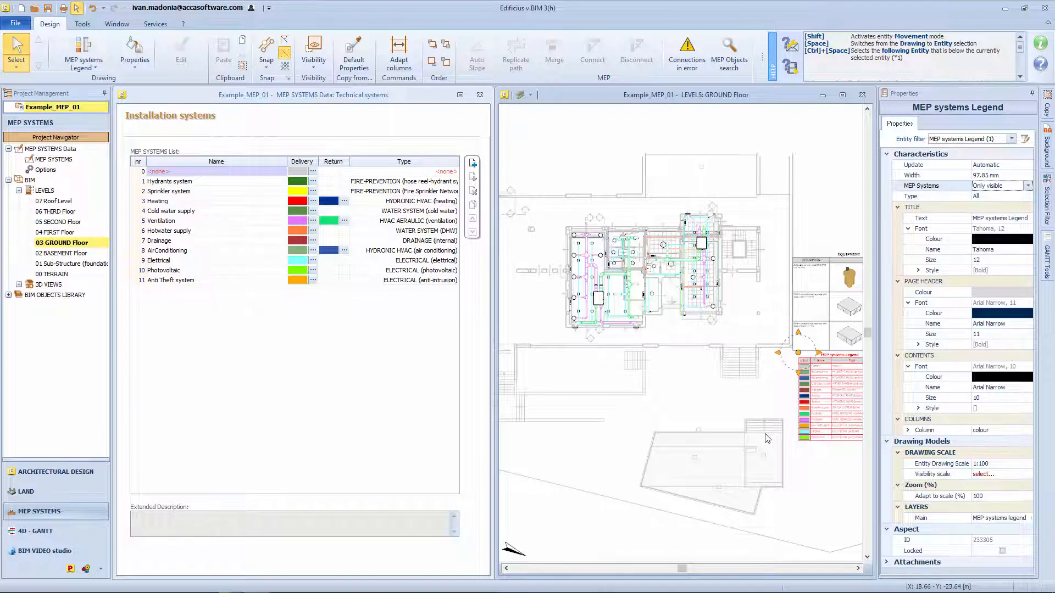
middle_drag(754, 428, 686, 379)
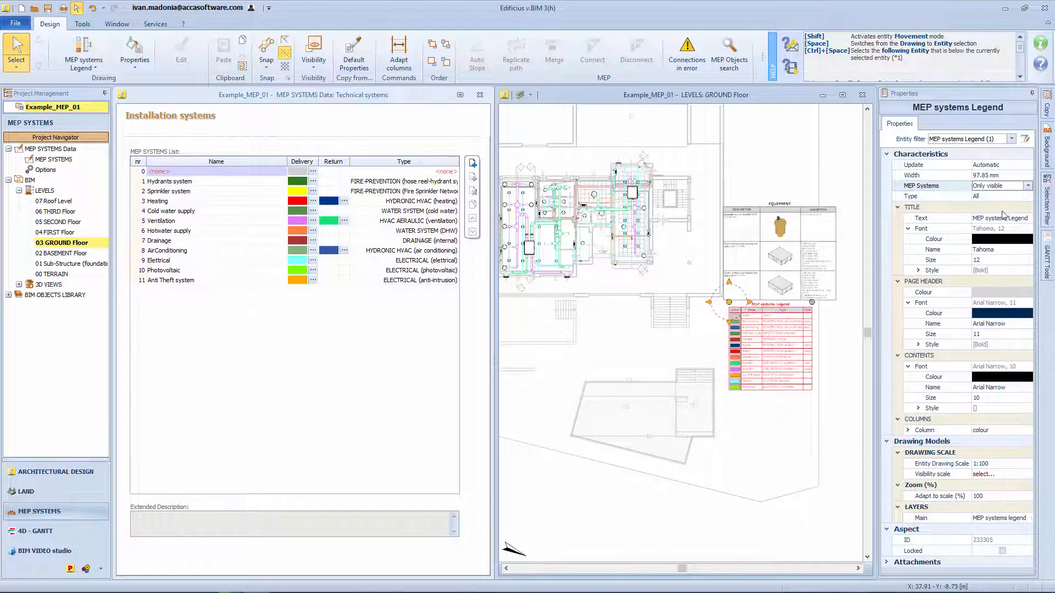
click(1028, 196)
click(1027, 198)
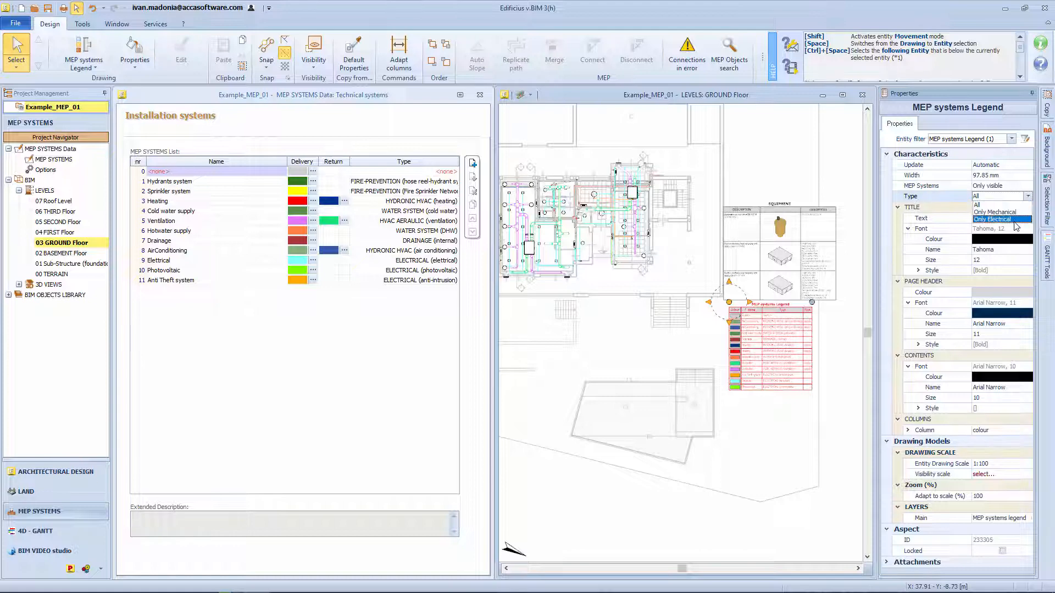
click(1017, 212)
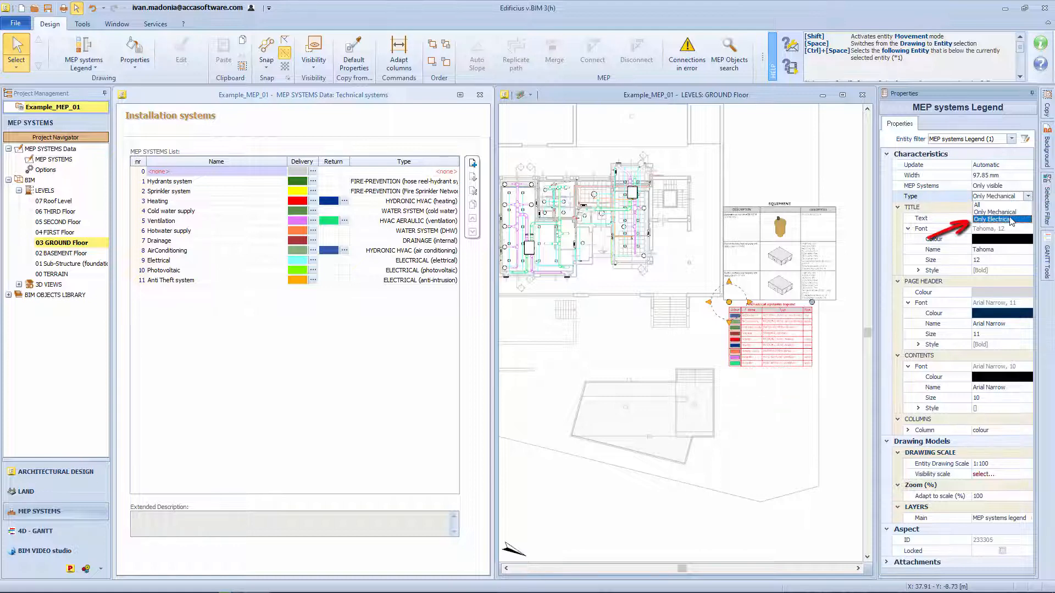
click(1011, 219)
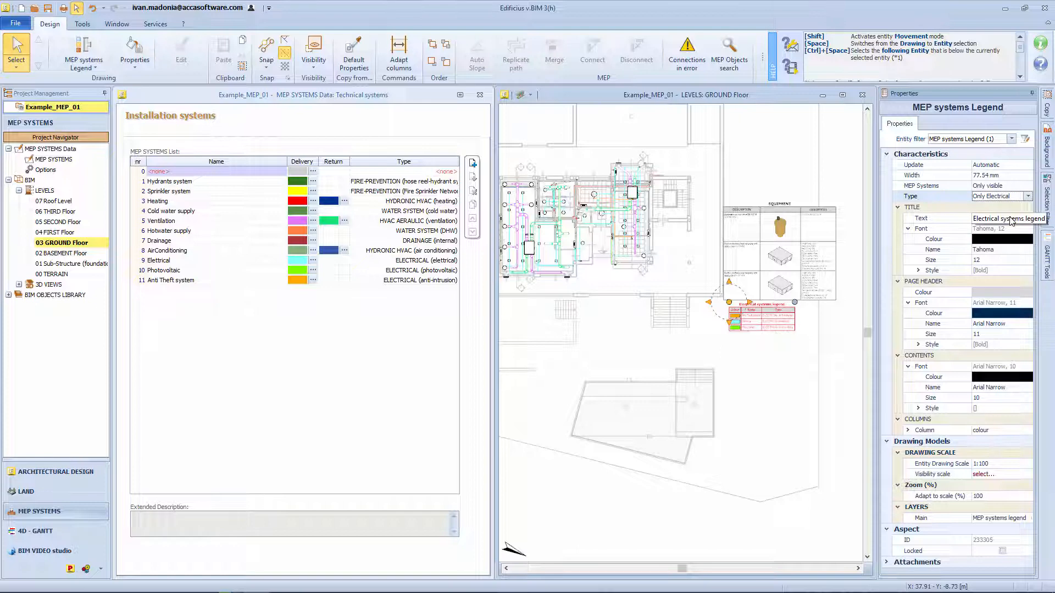
click(793, 363)
Insert an MEP symbols legend above the Equipment legend on the ground floor plan and maximize the plan view to show it.
click(88, 68)
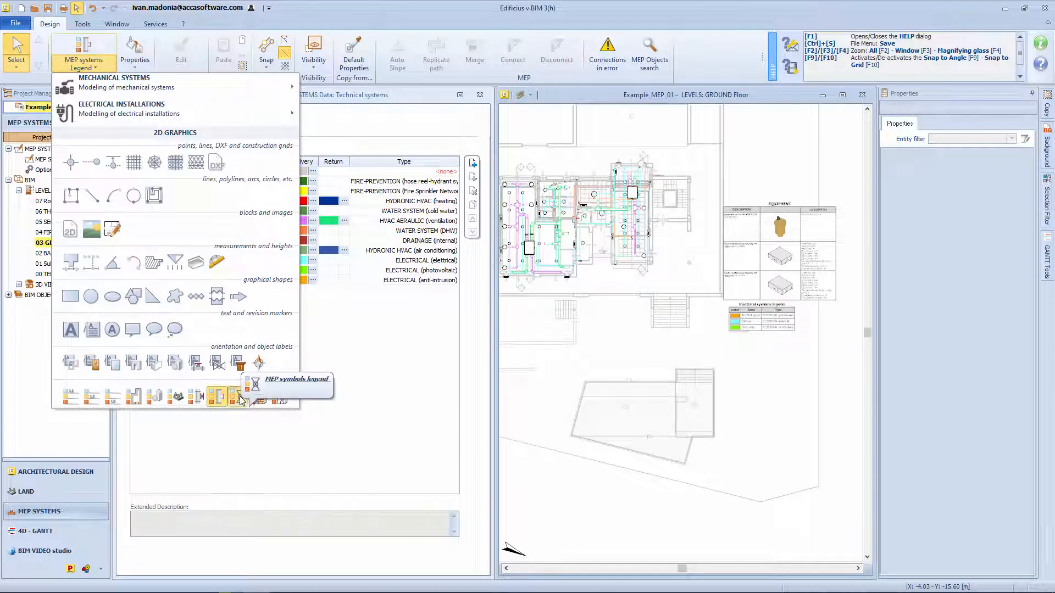
click(231, 400)
middle_drag(714, 337, 536, 492)
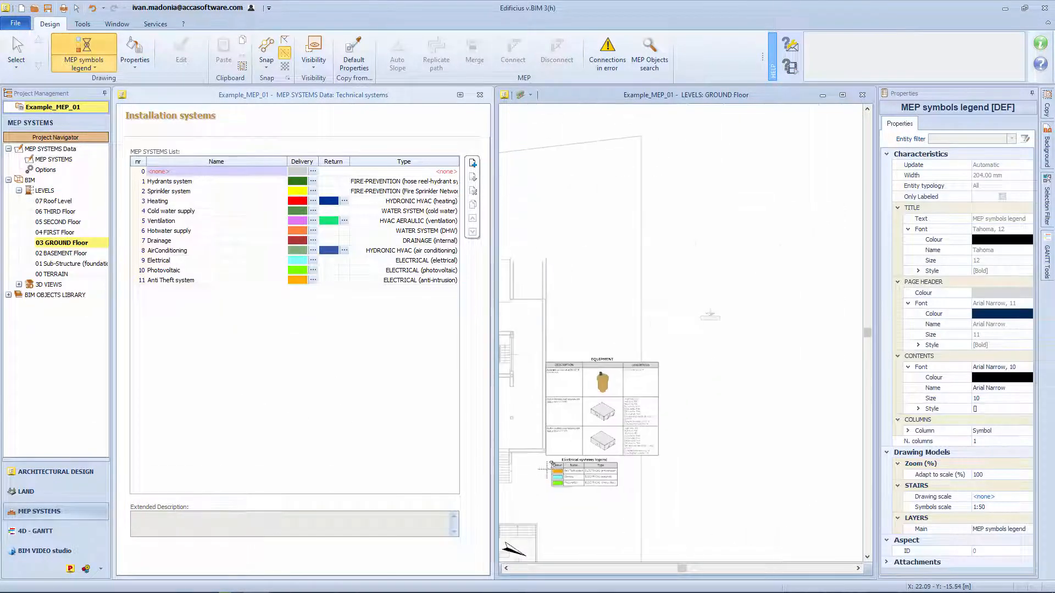
click(596, 193)
drag(595, 192, 678, 218)
click(678, 218)
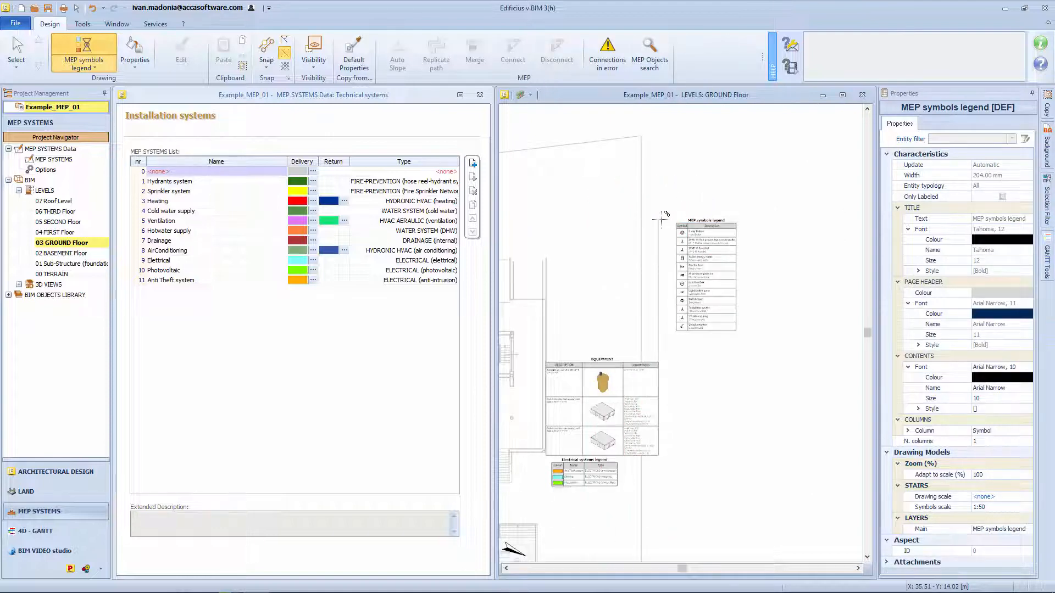
click(843, 94)
scroll(280, 250, up, 3)
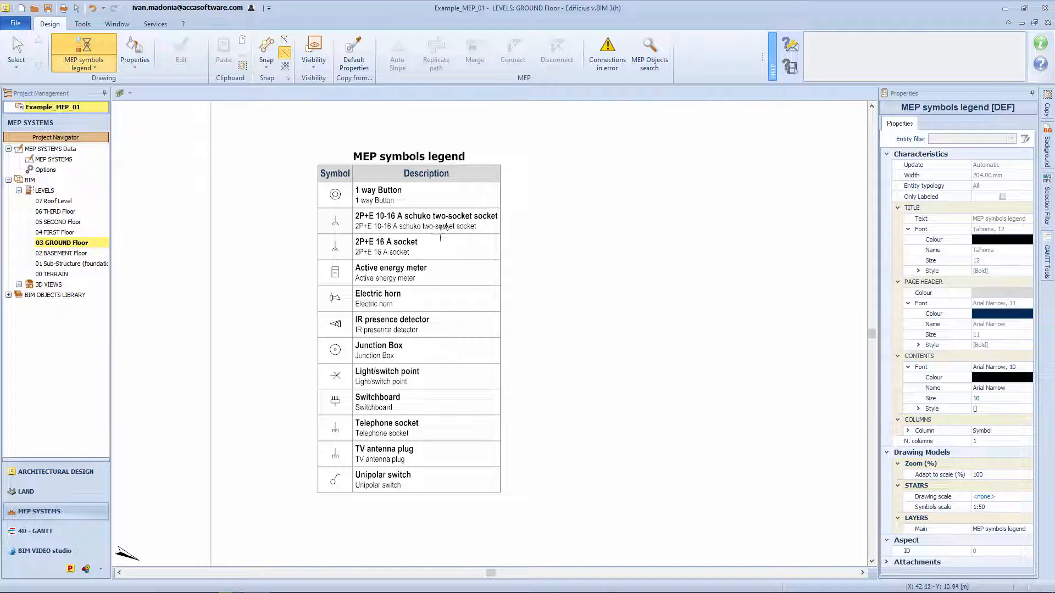
key(Escape)
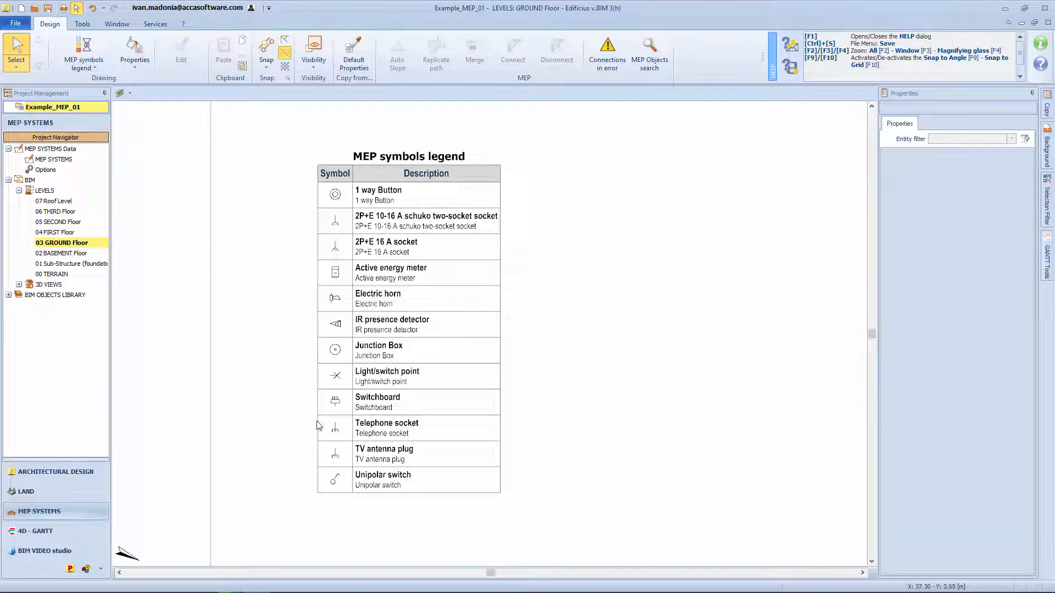
Select a square ceiling light in the office on the ground floor plan and check its assigned symbol.
scroll(319, 417, down, 5)
scroll(486, 360, up, 5)
scroll(328, 290, up, 4)
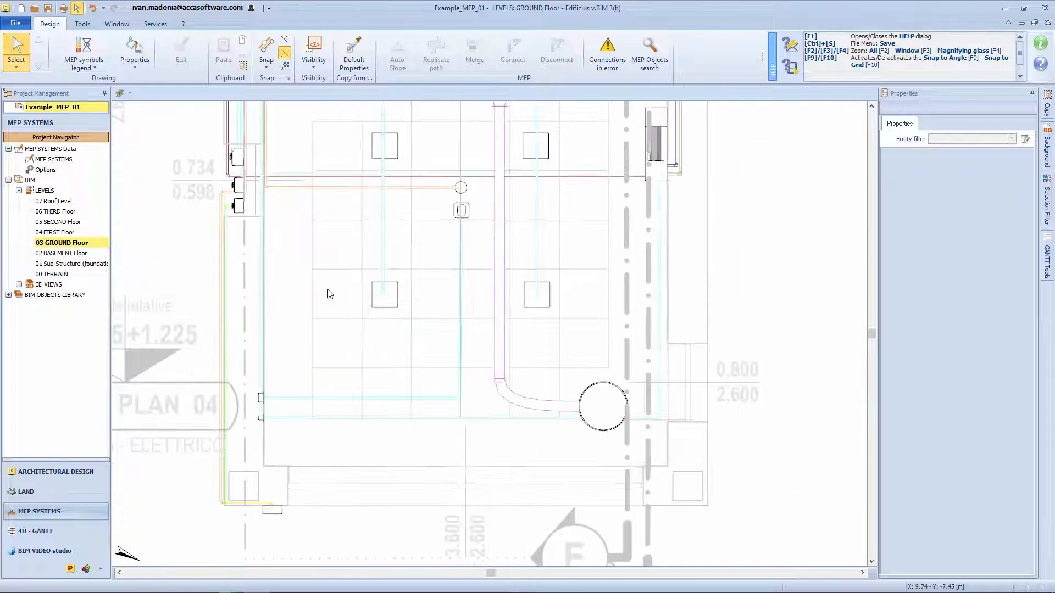
click(385, 295)
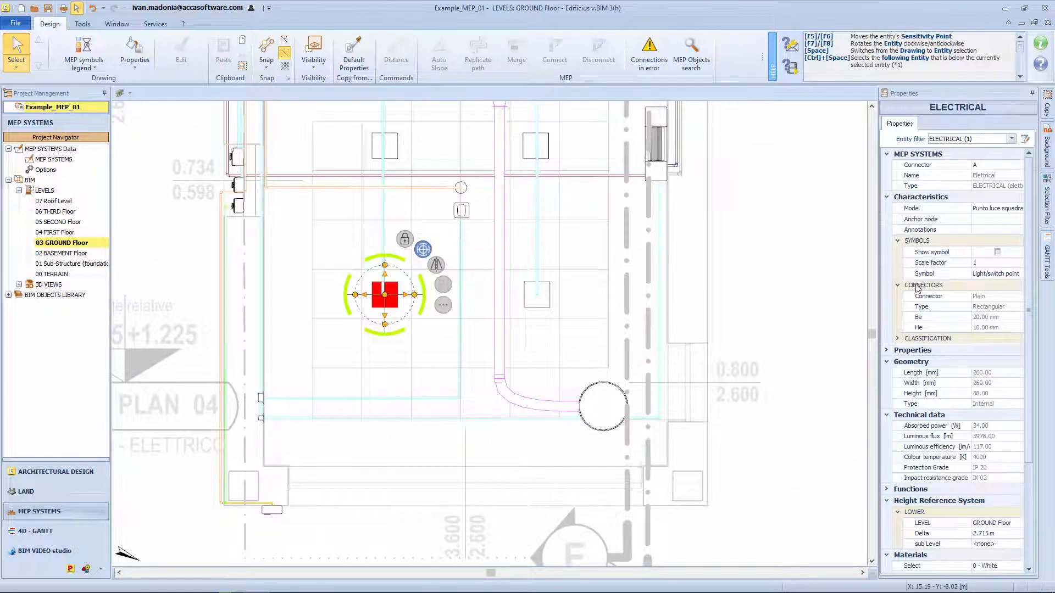
click(997, 274)
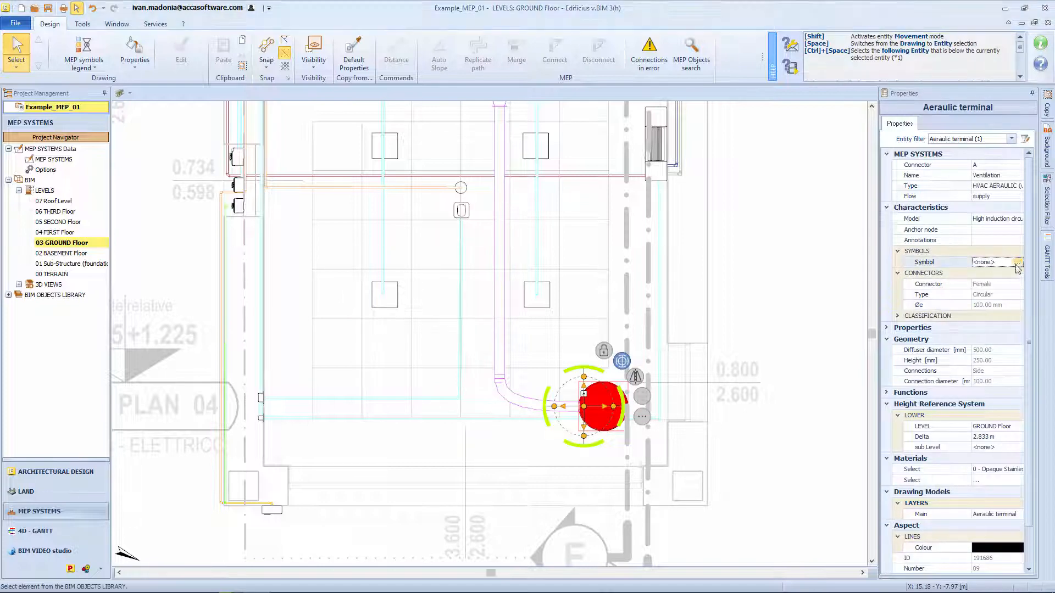
Assign the Diffuser symbol to the round aeraulic terminal at the lower end of the office duct, with a scale factor of 1.6.
click(1018, 266)
double_click(991, 221)
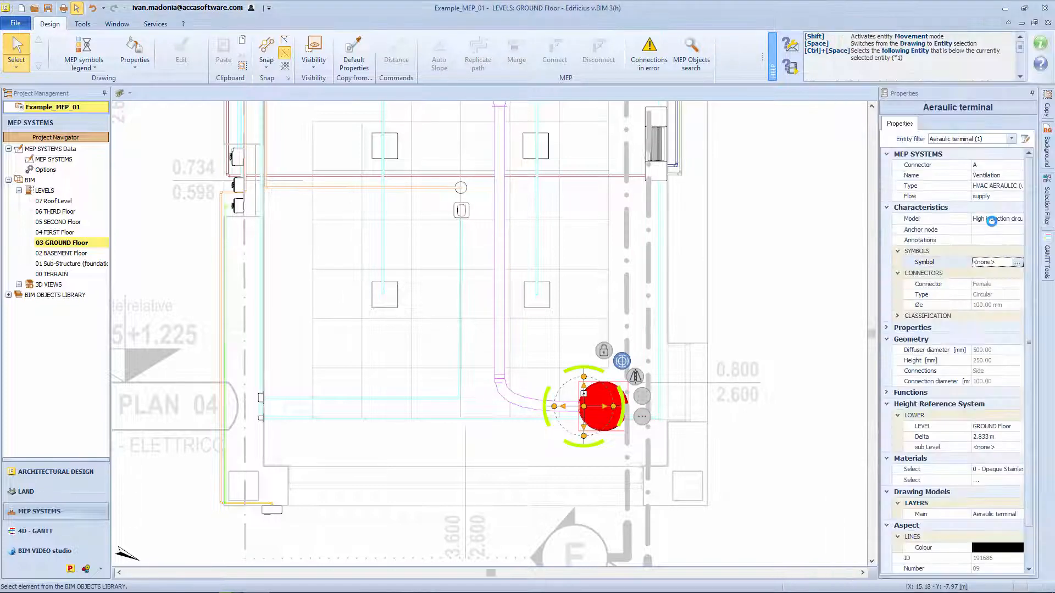
text(1.3)
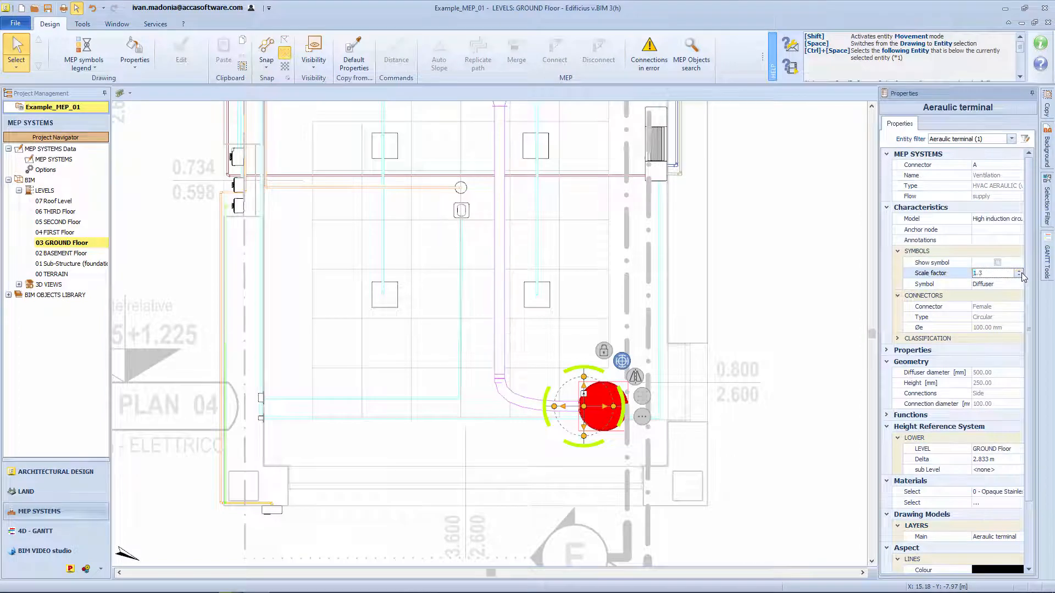
click(987, 284)
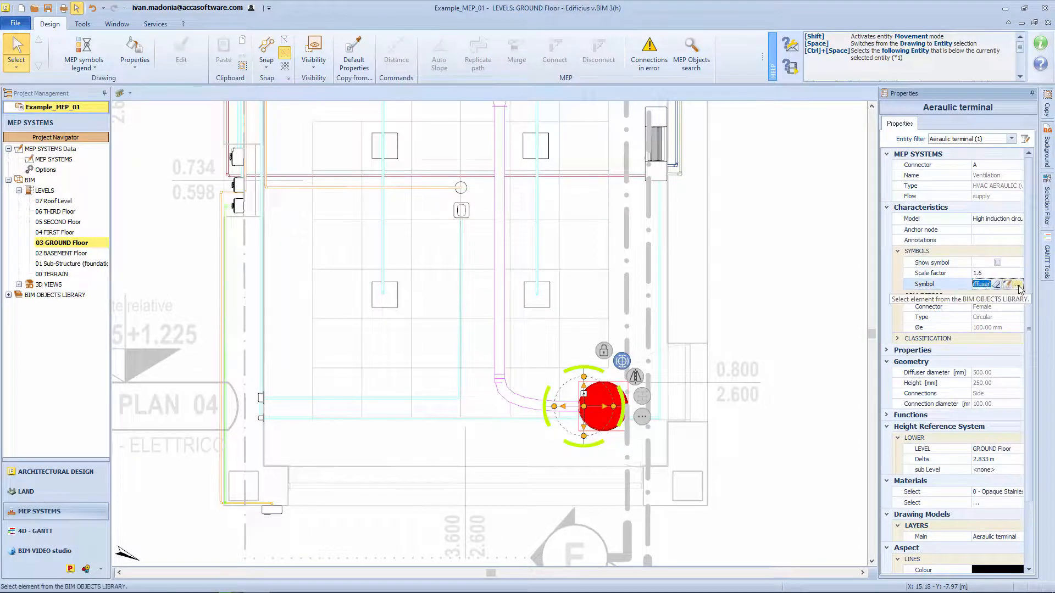
click(812, 290)
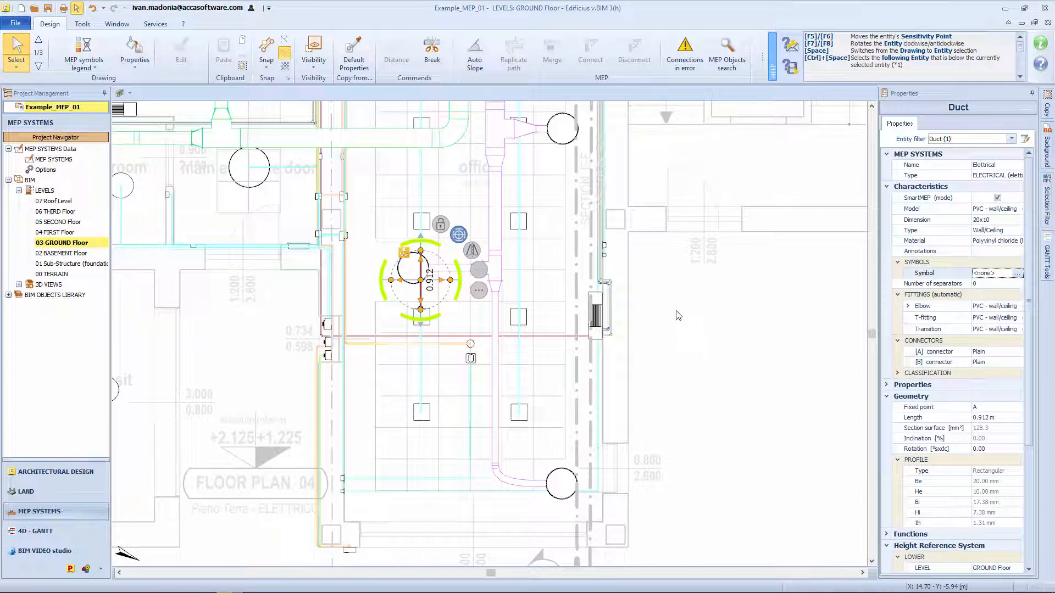
Edit the office's middle aeraulic terminal model, assigning the Diffuser symbol from TECHNICAL INSTALLATIONS, Knob, and apply the change.
click(406, 273)
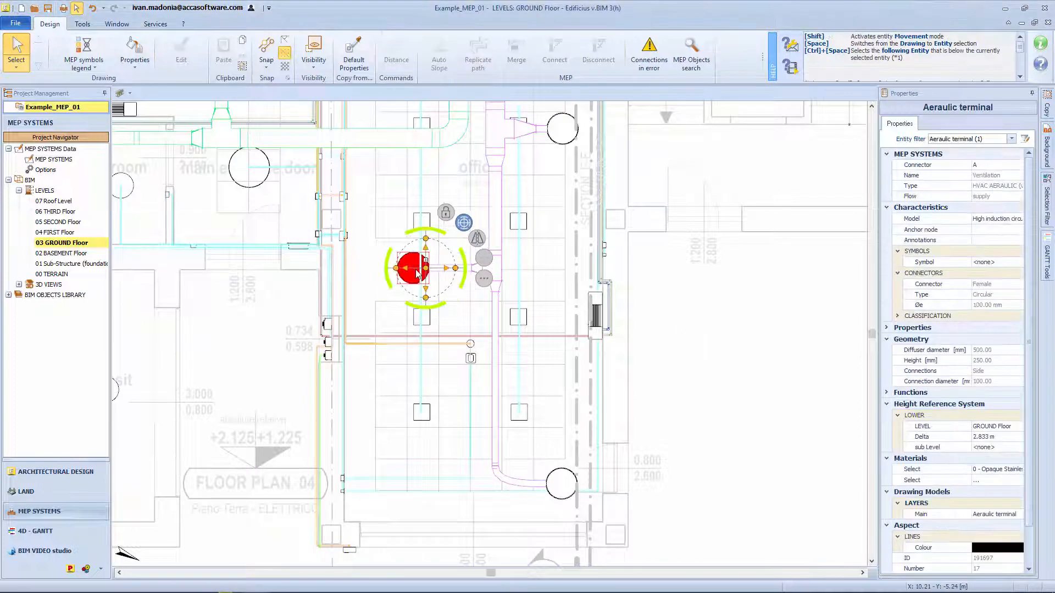
click(1013, 219)
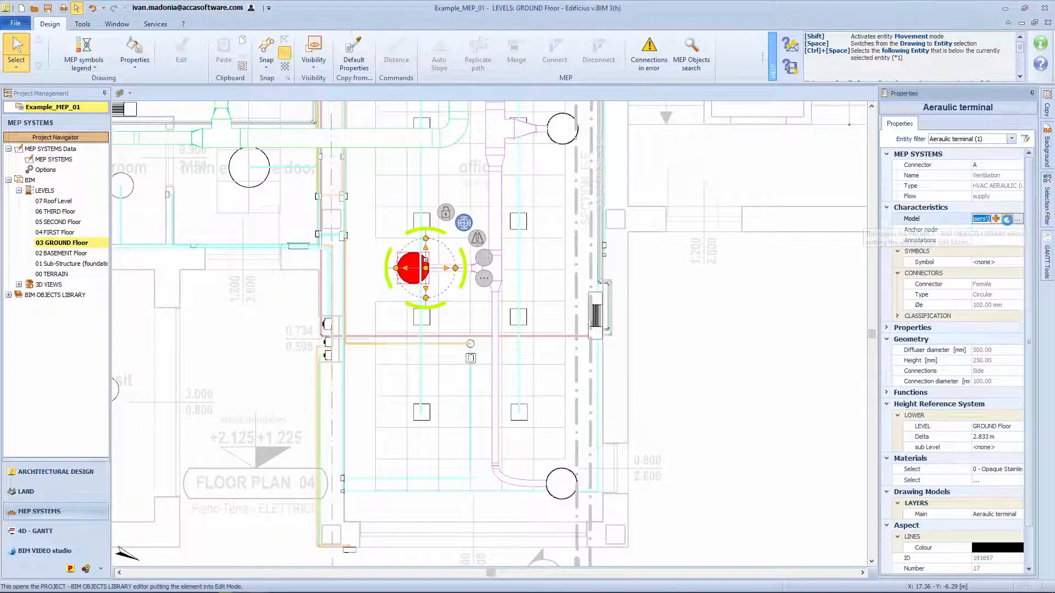
click(1007, 218)
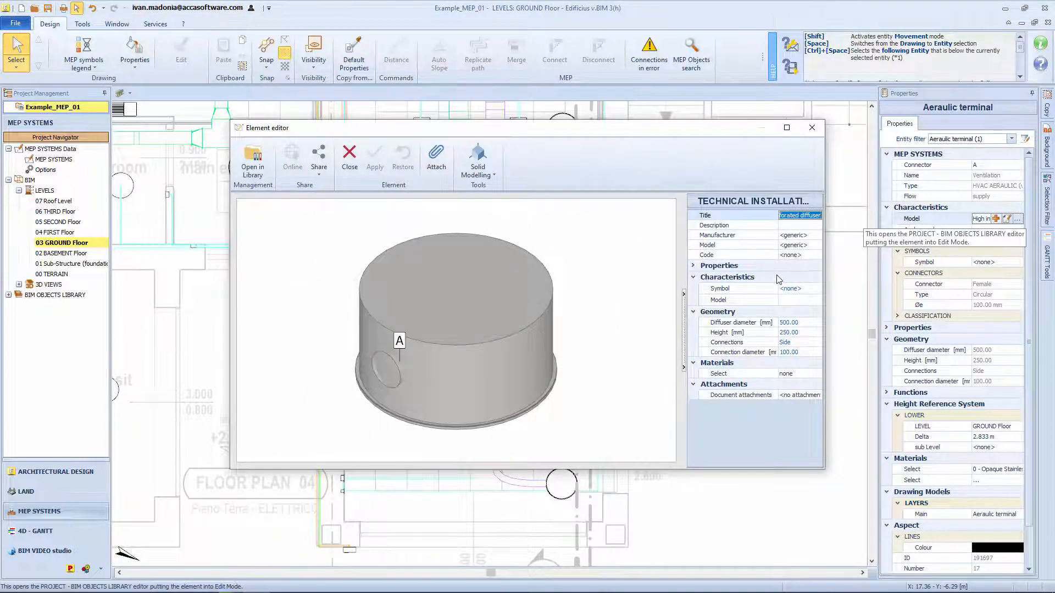
click(789, 288)
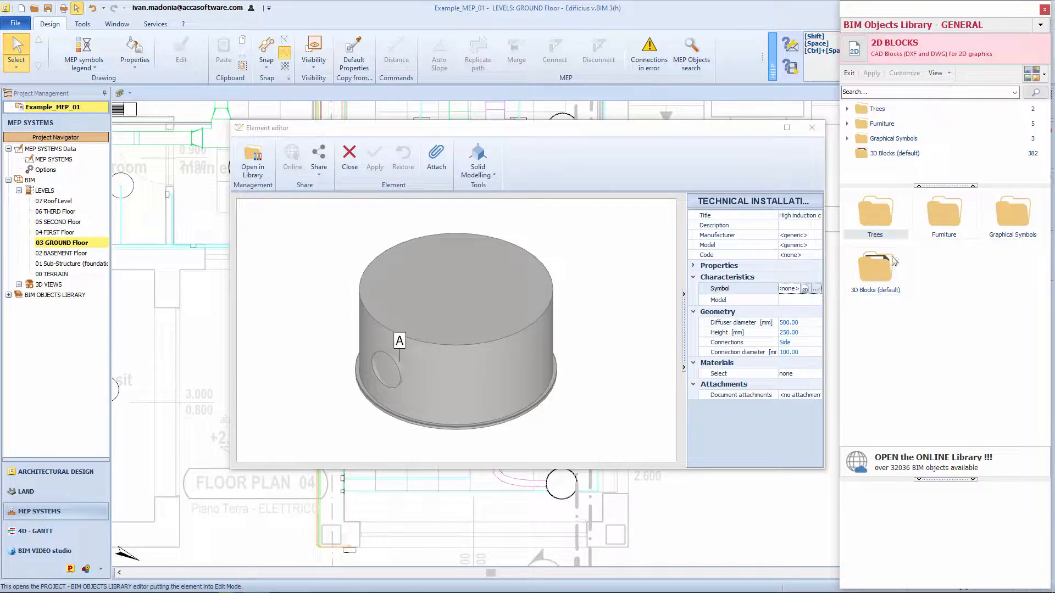
click(847, 138)
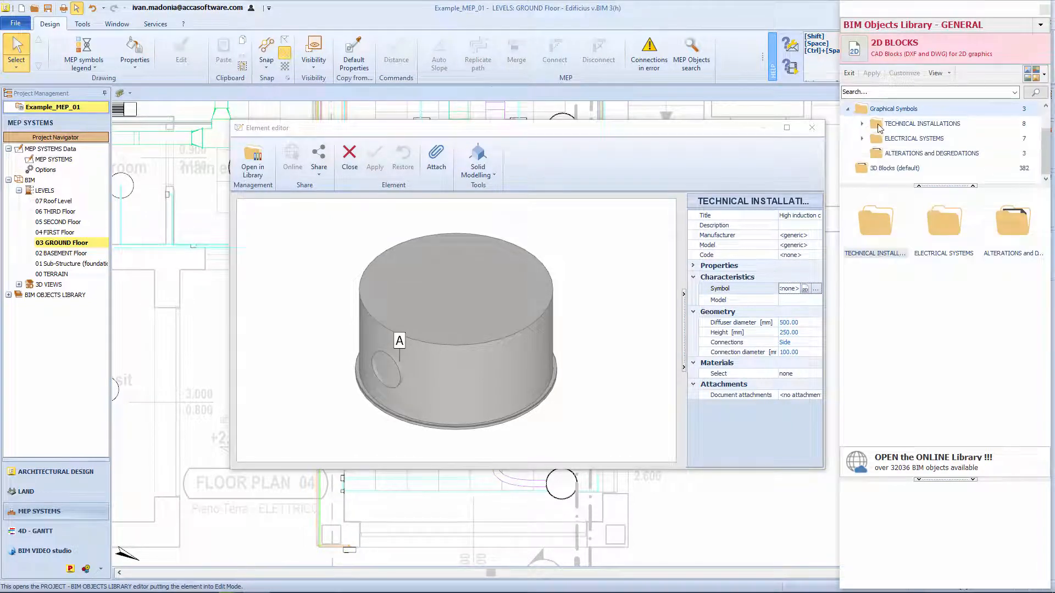
click(878, 128)
scroll(914, 148, down, 2)
click(885, 140)
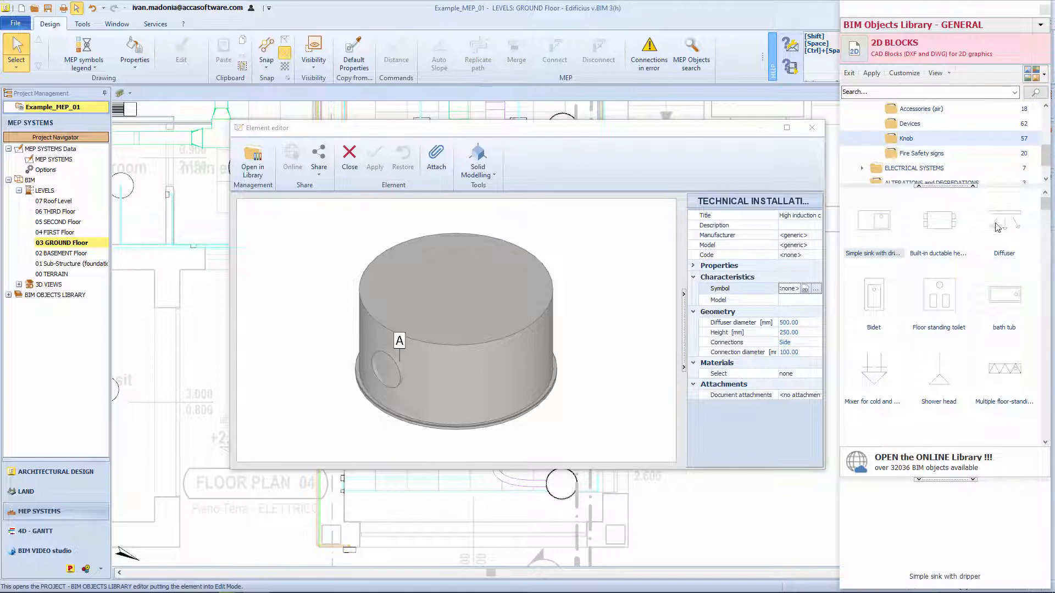
double_click(997, 226)
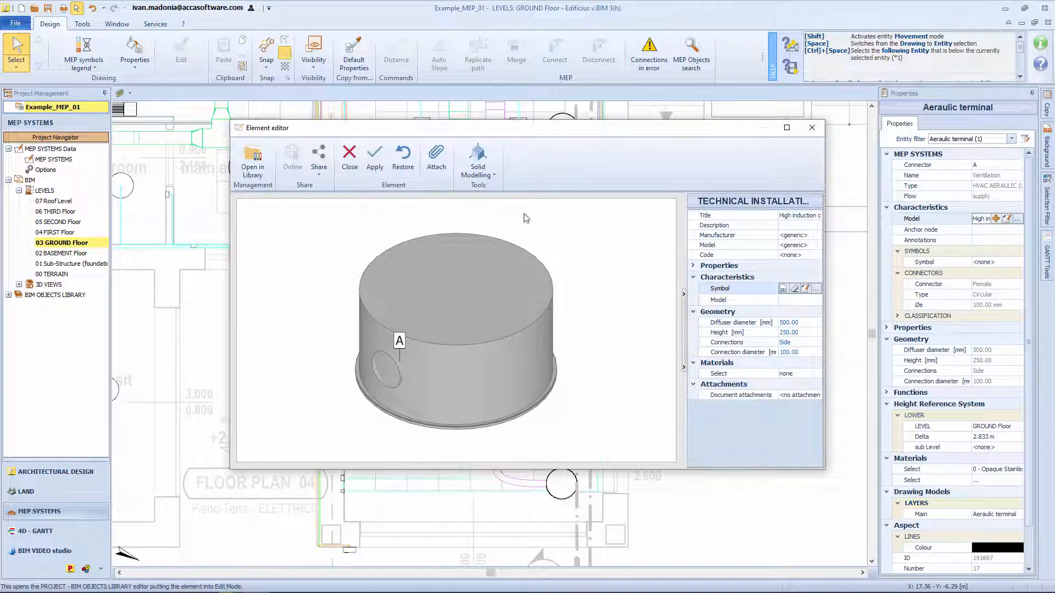
click(375, 159)
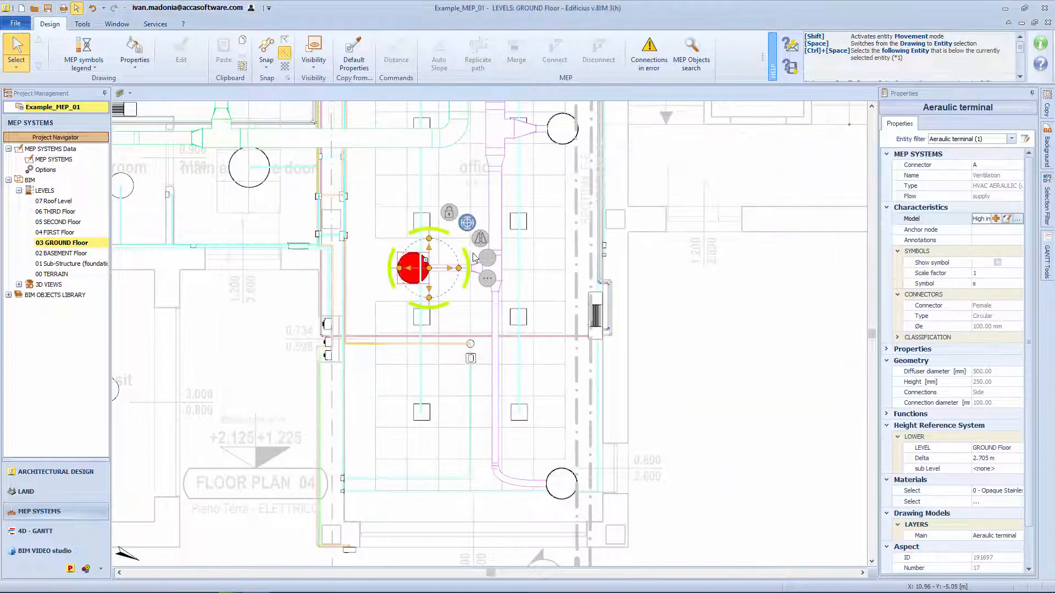
Pick the Diffuser block from the 2D blocks library as the symbol of the upper aeraulic terminal in the office.
click(558, 141)
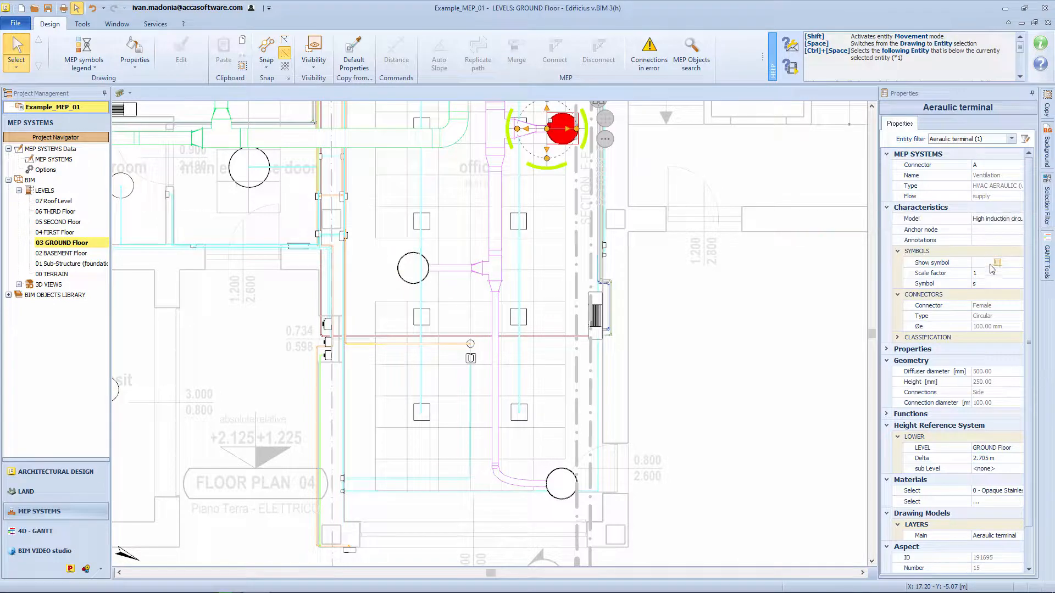
click(992, 284)
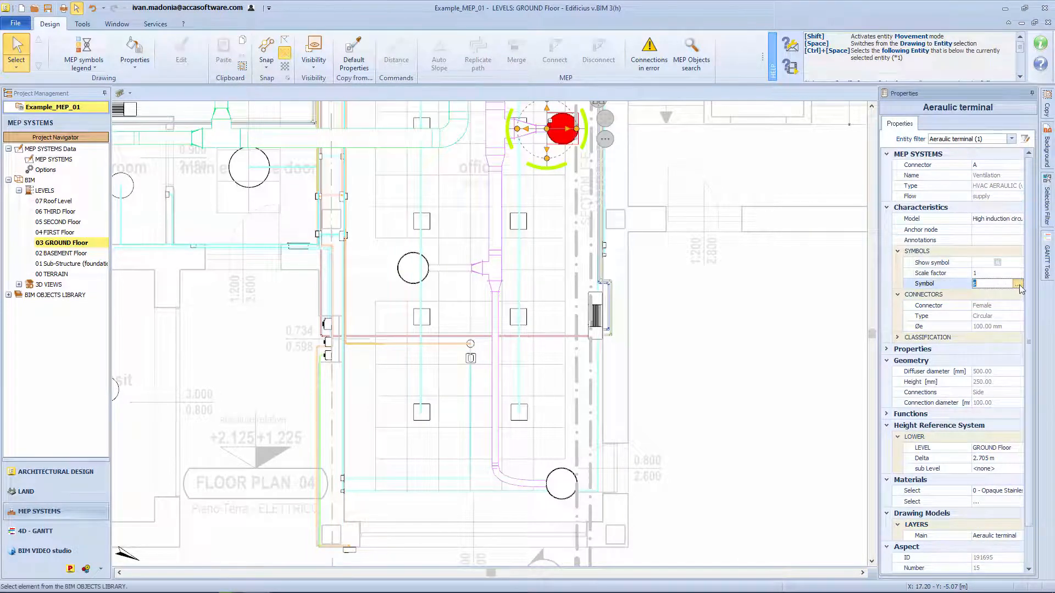
click(1018, 283)
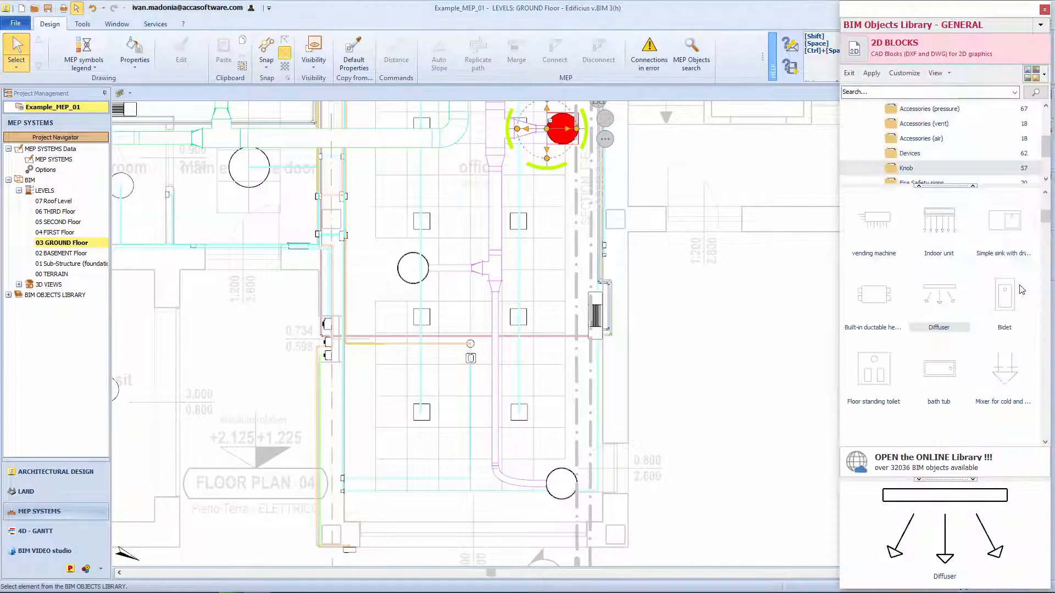
double_click(925, 286)
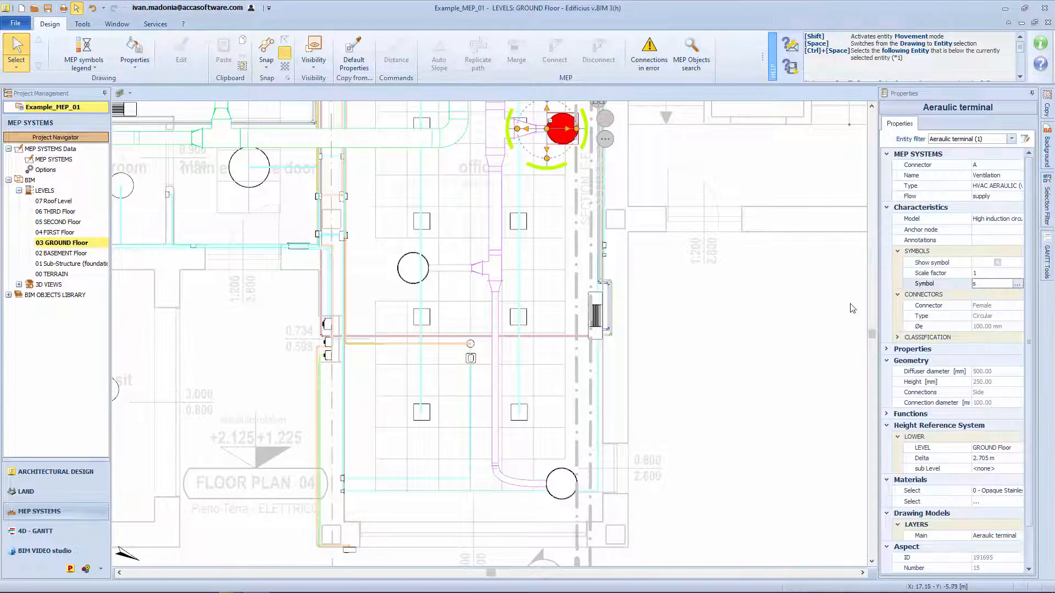
Set the MEP symbols legend's Entity typology to Only Mechanical.
middle_drag(821, 306, 428, 407)
scroll(422, 412, down, 4)
middle_drag(648, 419, 387, 523)
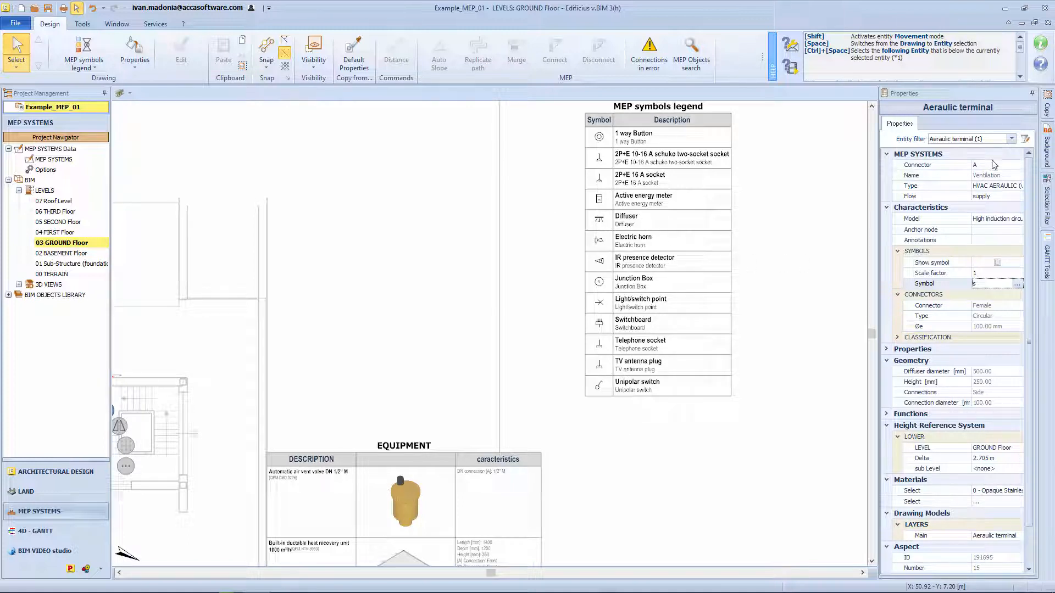
click(999, 187)
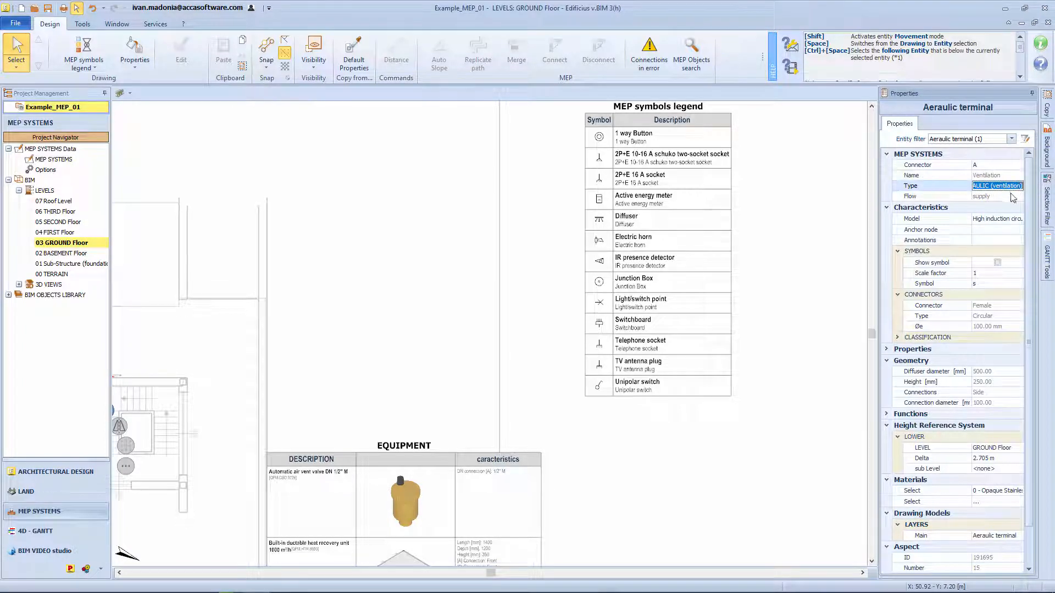
click(675, 129)
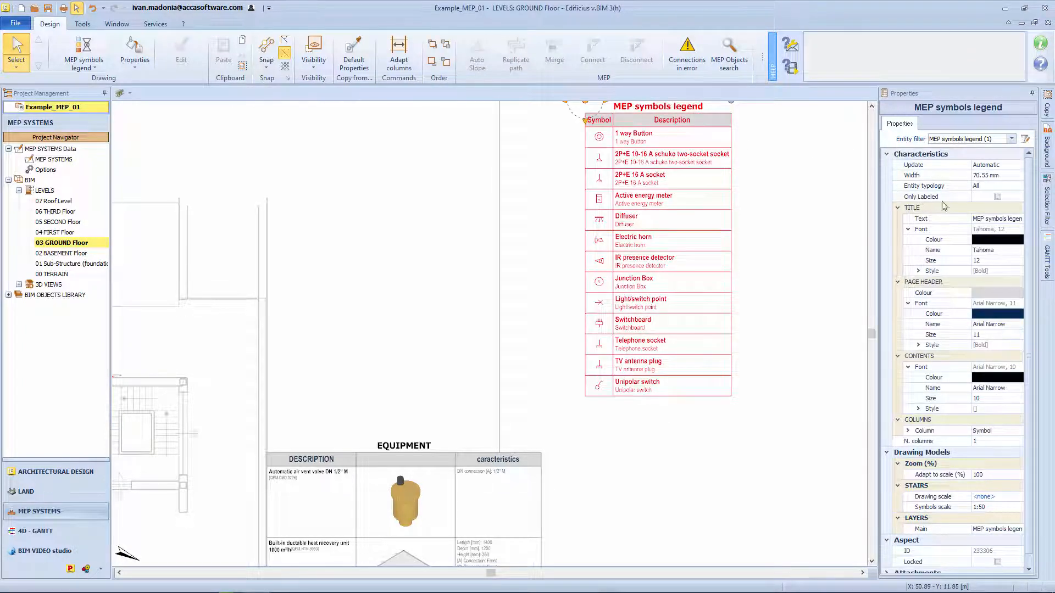
click(1011, 187)
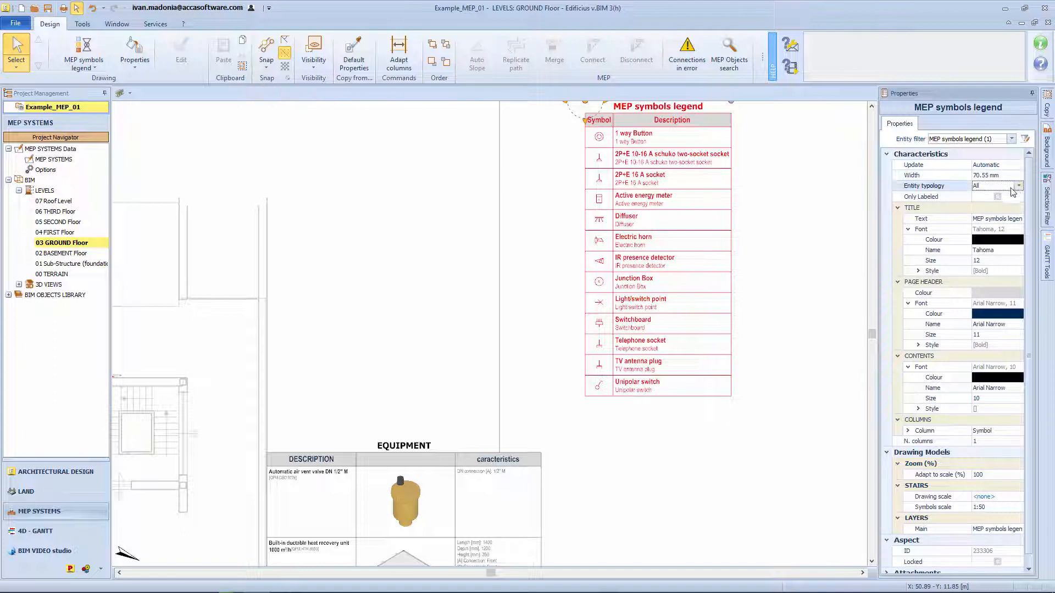
click(1014, 188)
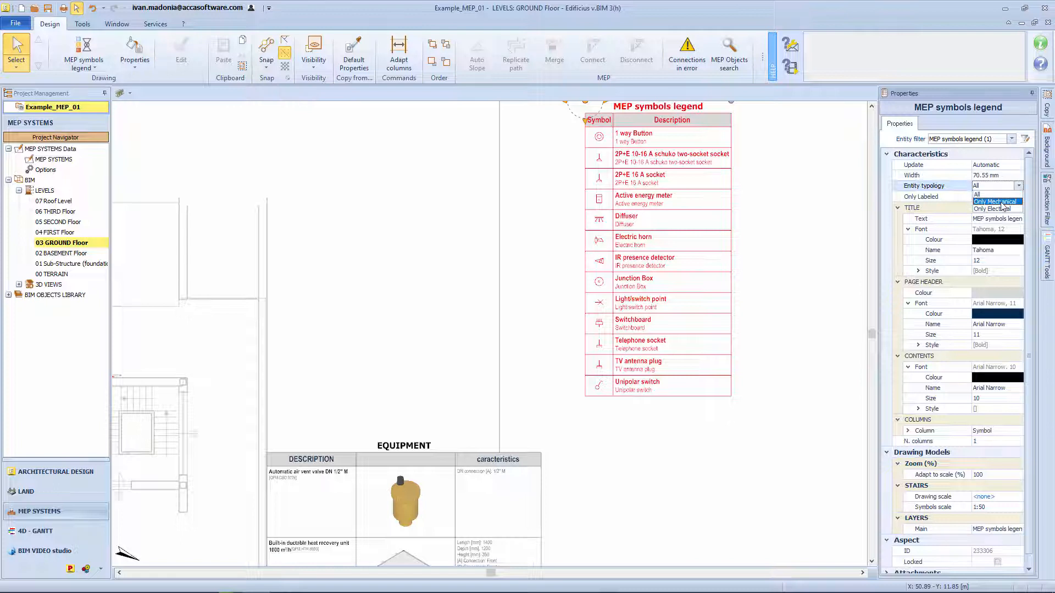
click(995, 202)
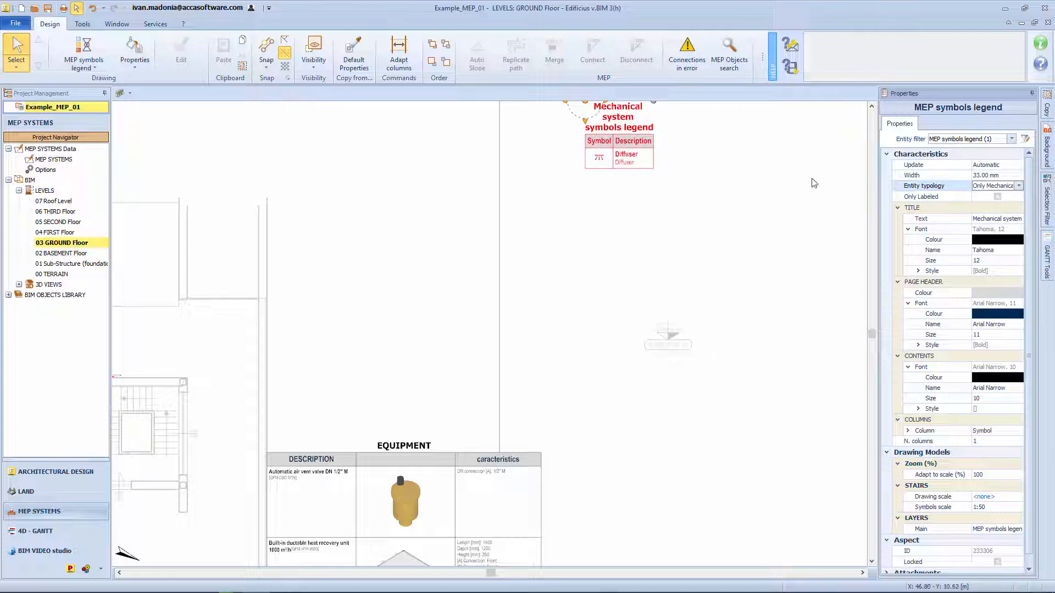
Set the MEP symbols legend's Entity typology to Only Electrical.
click(1017, 185)
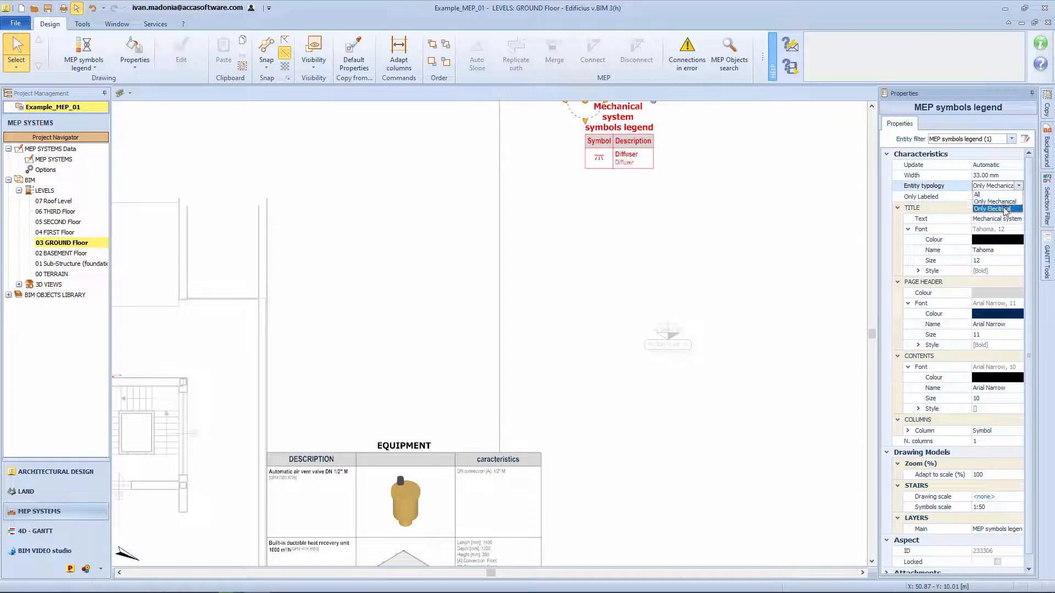
click(1005, 209)
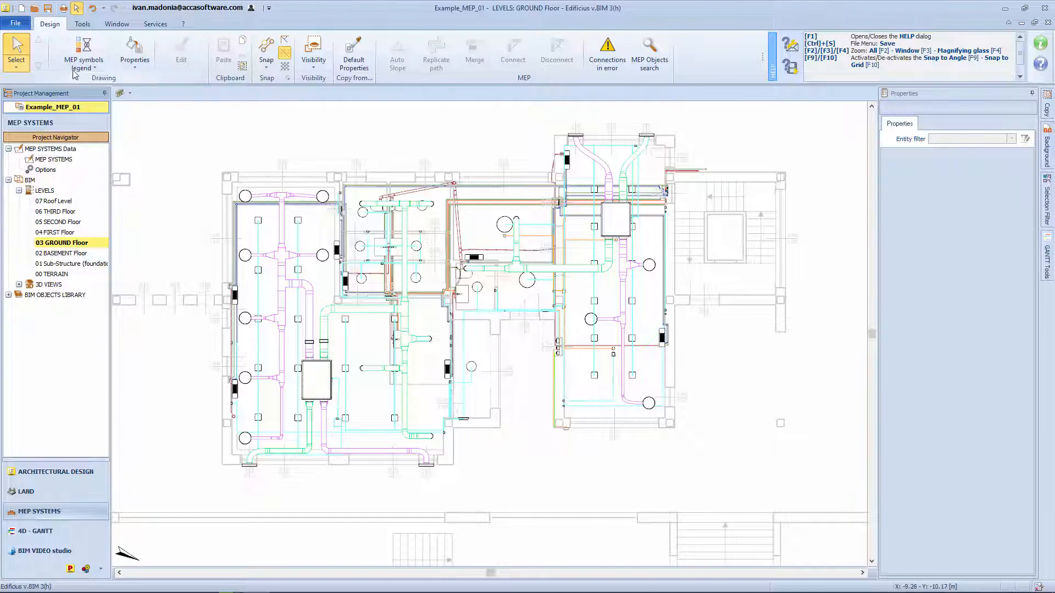
Place an MEP label on the built-in heat recovery unit, with the text box to its left and a paragraph width of about 1.69 m.
click(83, 55)
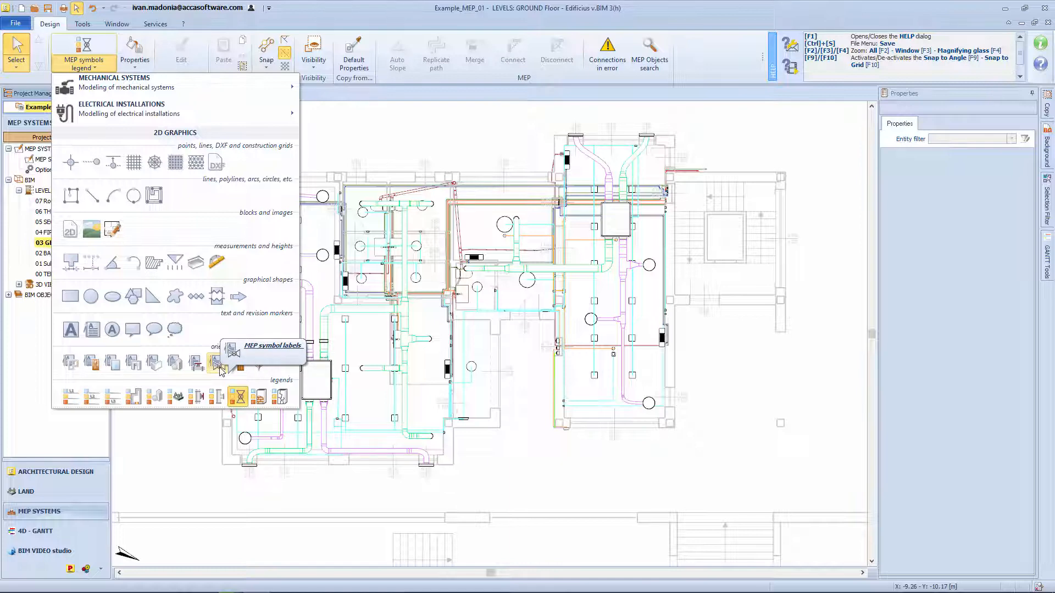
click(196, 362)
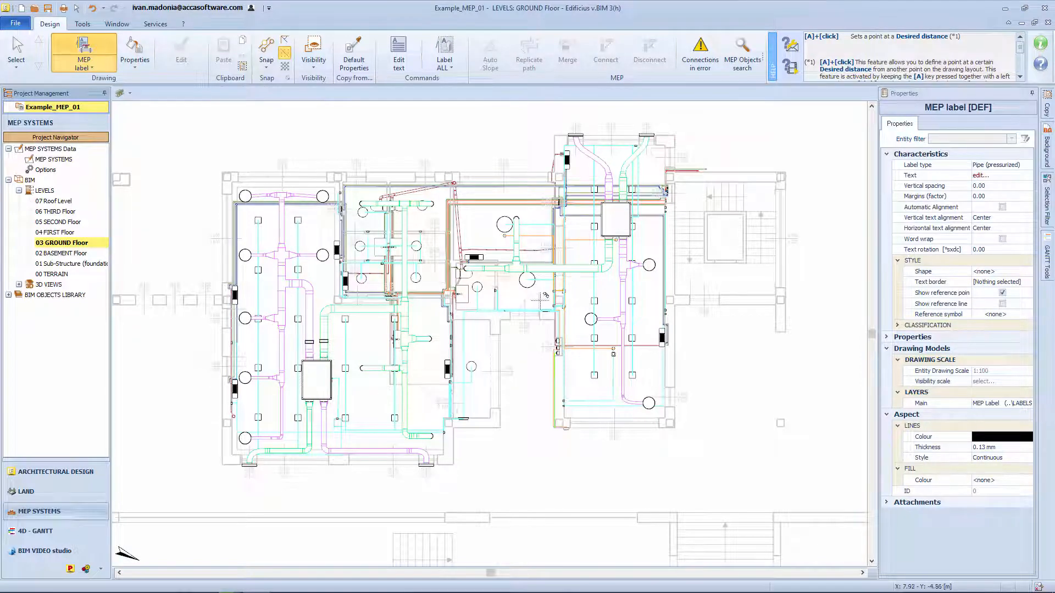
scroll(627, 216, up, 6)
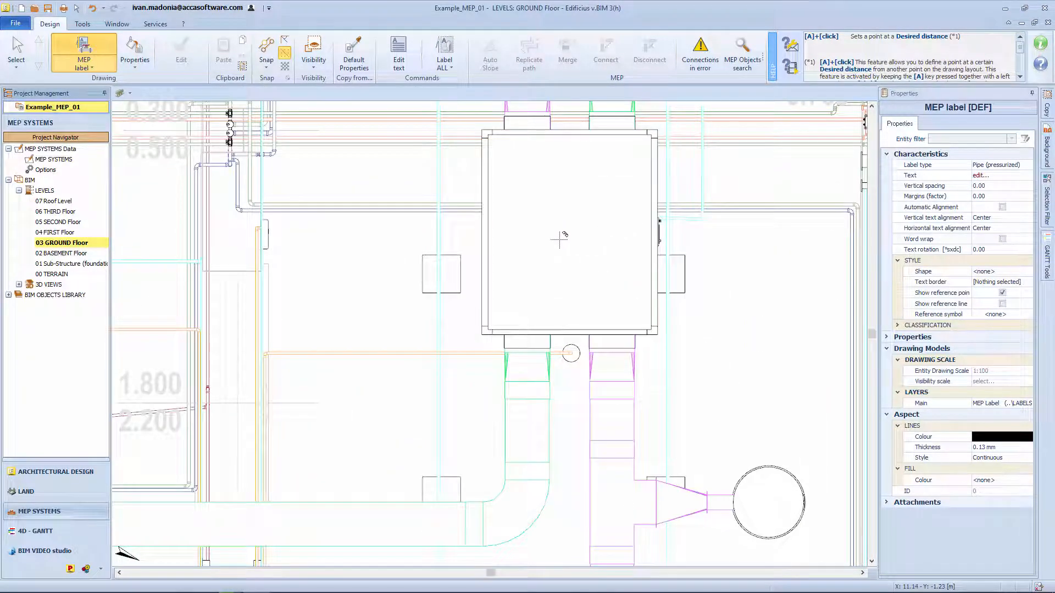
click(566, 225)
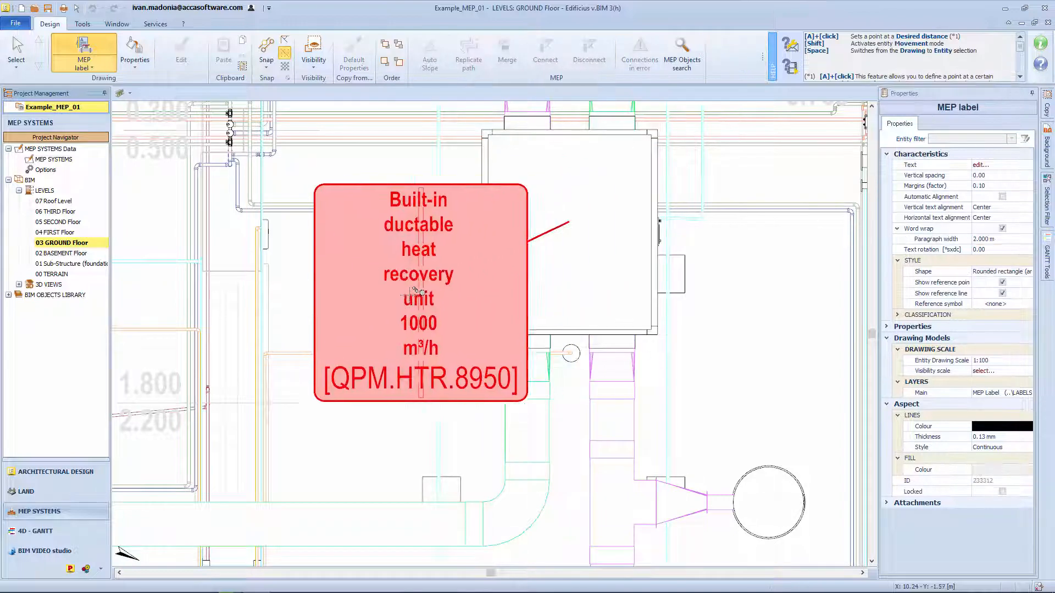
click(299, 307)
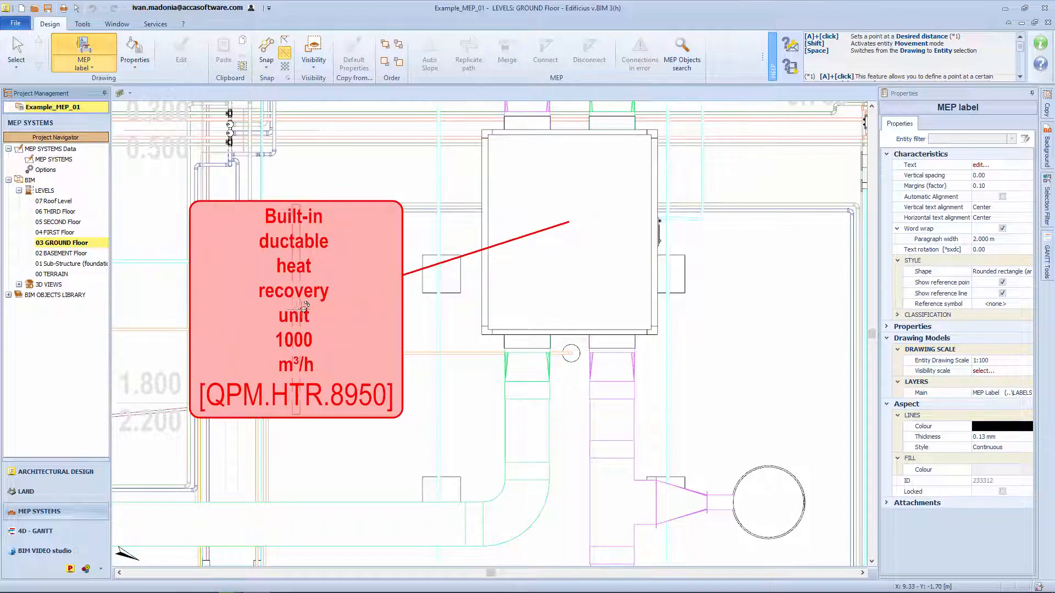
click(420, 309)
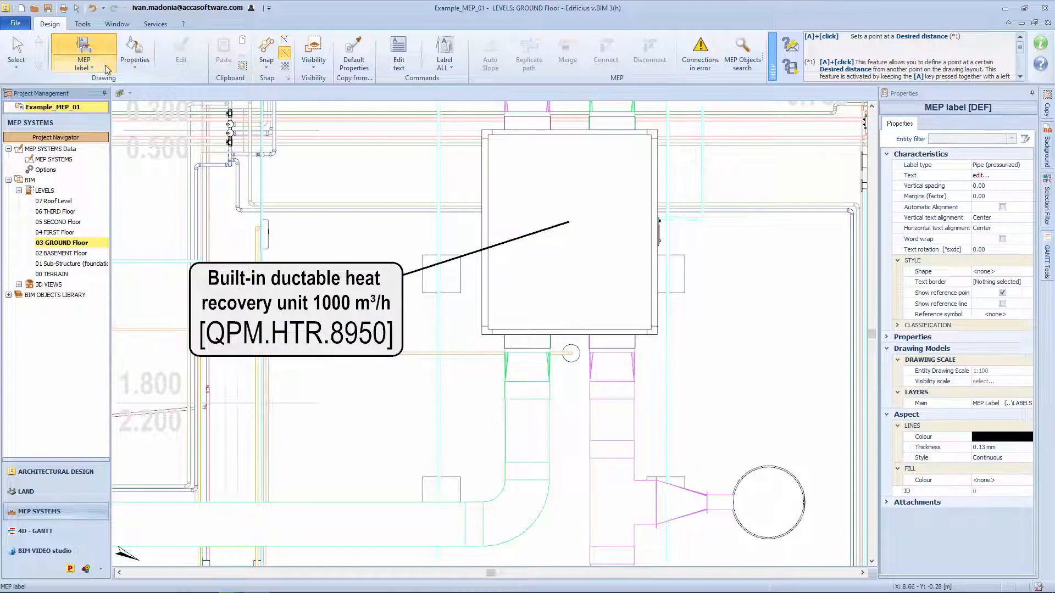
Attach an MEP symbol label to the heat recovery unit, placing the symbol to the right of the unit.
click(85, 65)
click(244, 371)
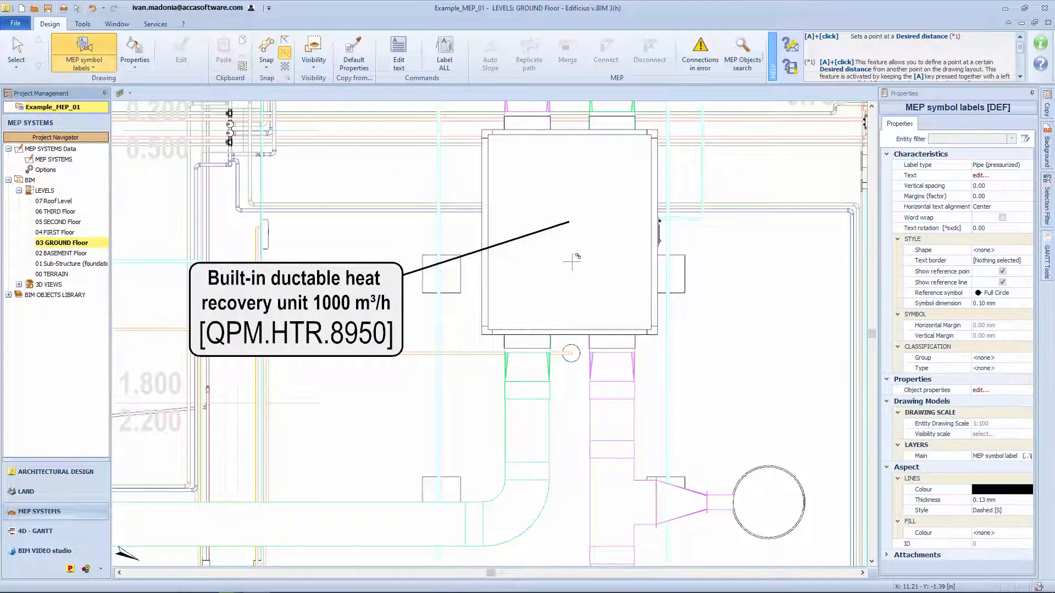
click(576, 228)
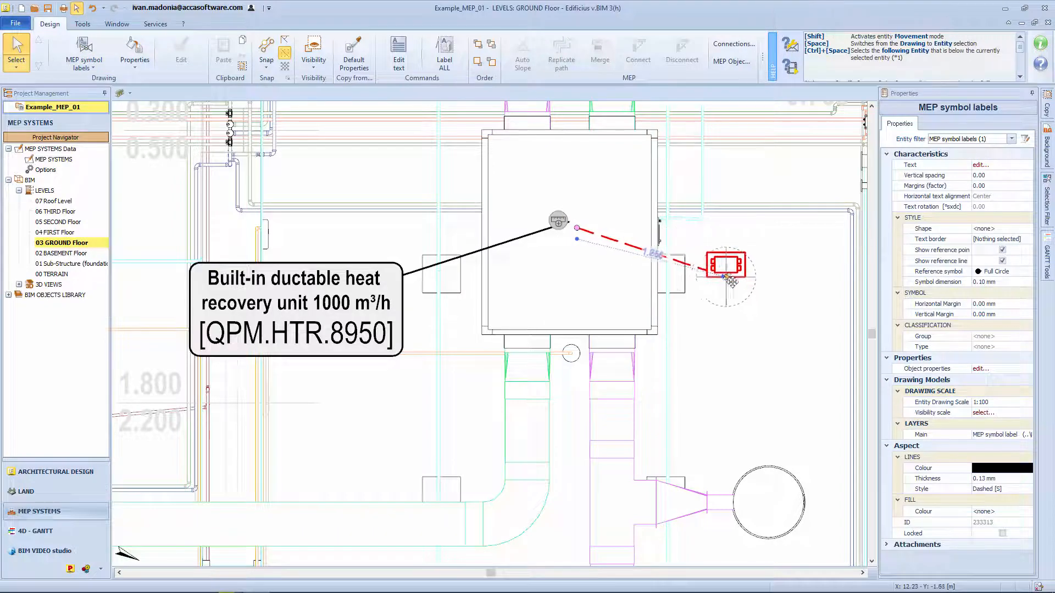
click(761, 304)
click(804, 347)
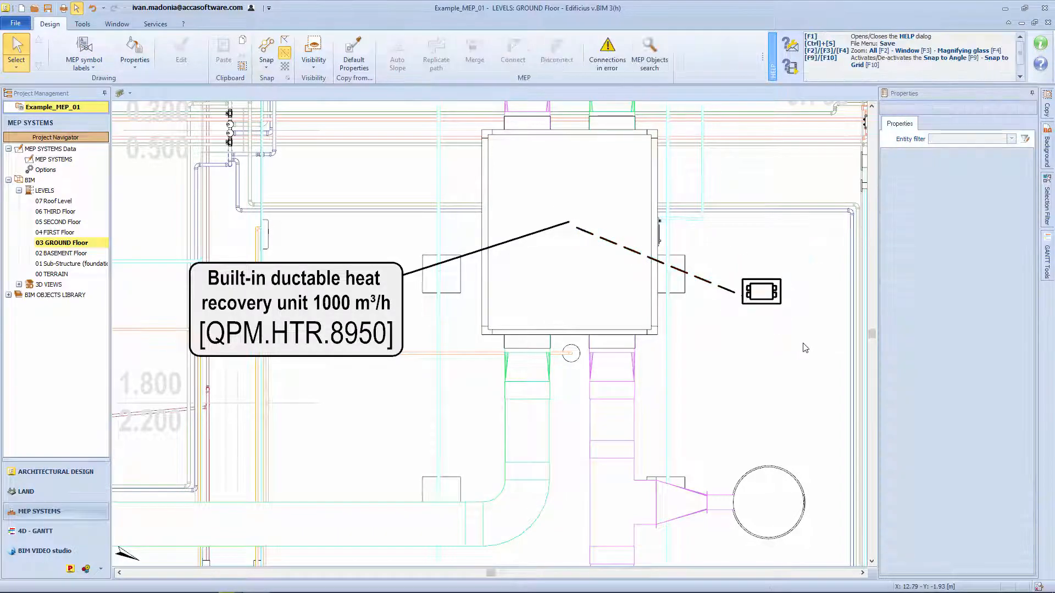
Add an MEP symbol label for the square light left of the heat recovery unit, placing the symbol below and left of it.
key(Return)
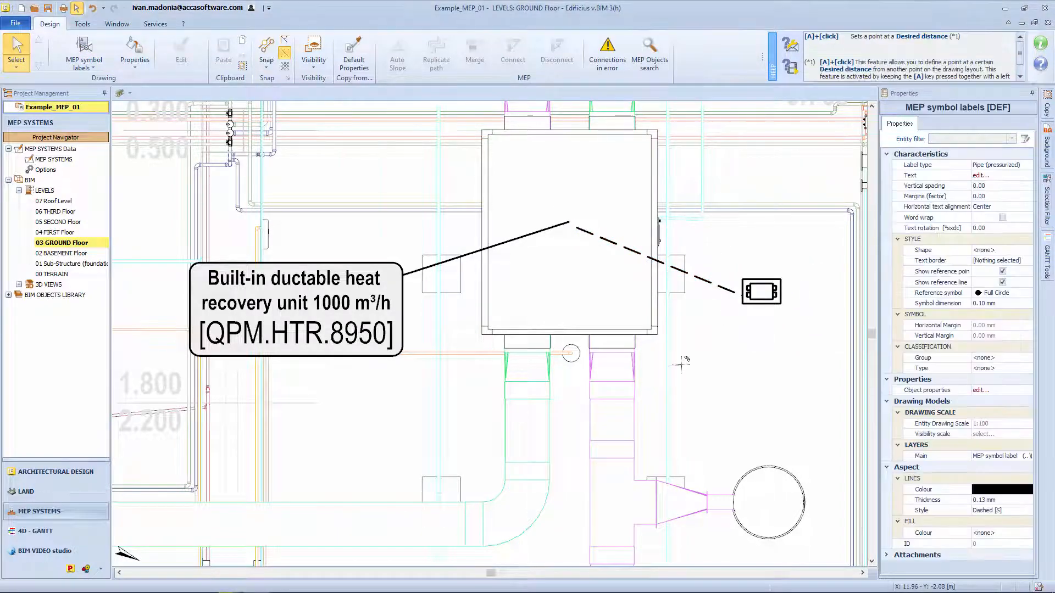
click(447, 281)
click(457, 282)
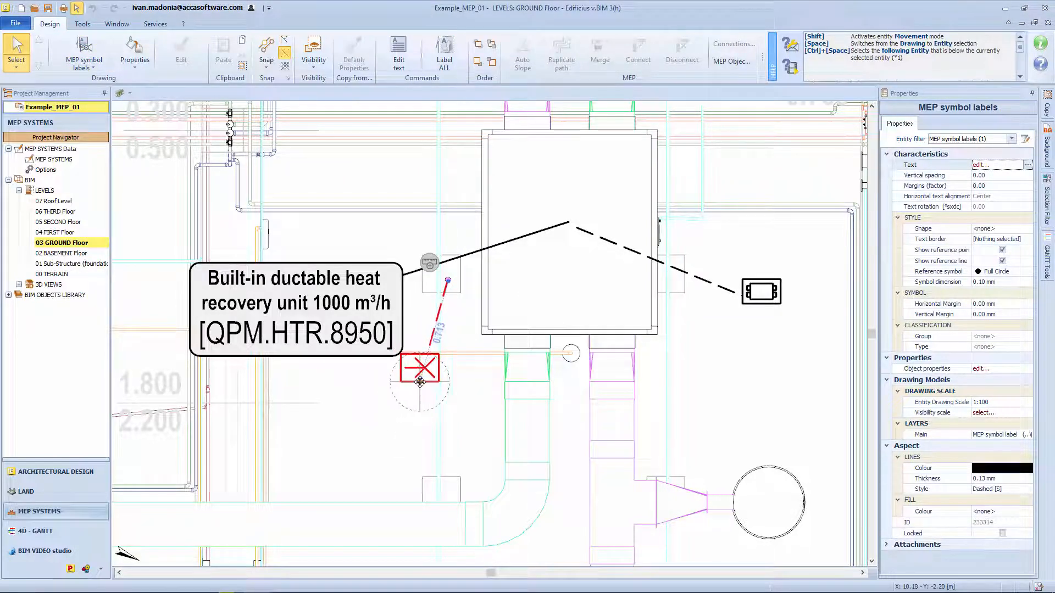
click(365, 439)
key(Escape)
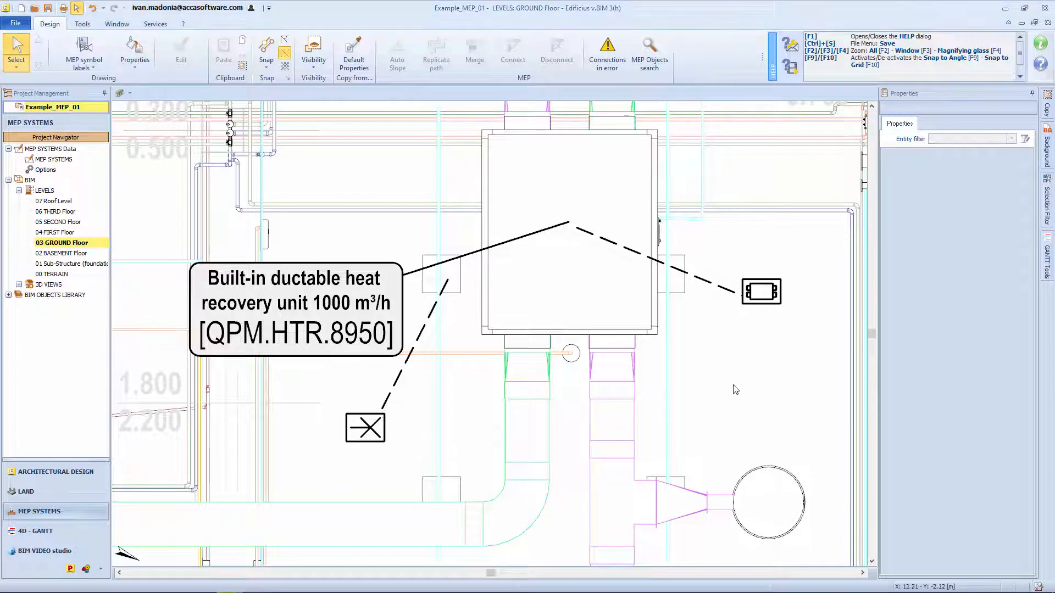
Move the heat recovery unit's text label slightly upward and narrow its paragraph width to about 1.45 m.
click(306, 301)
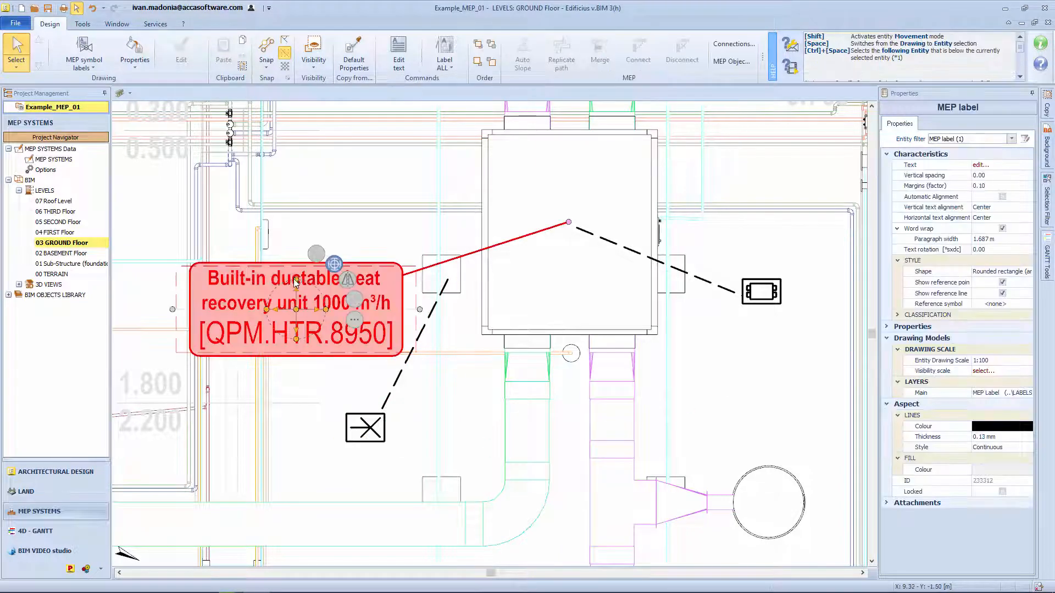
click(280, 324)
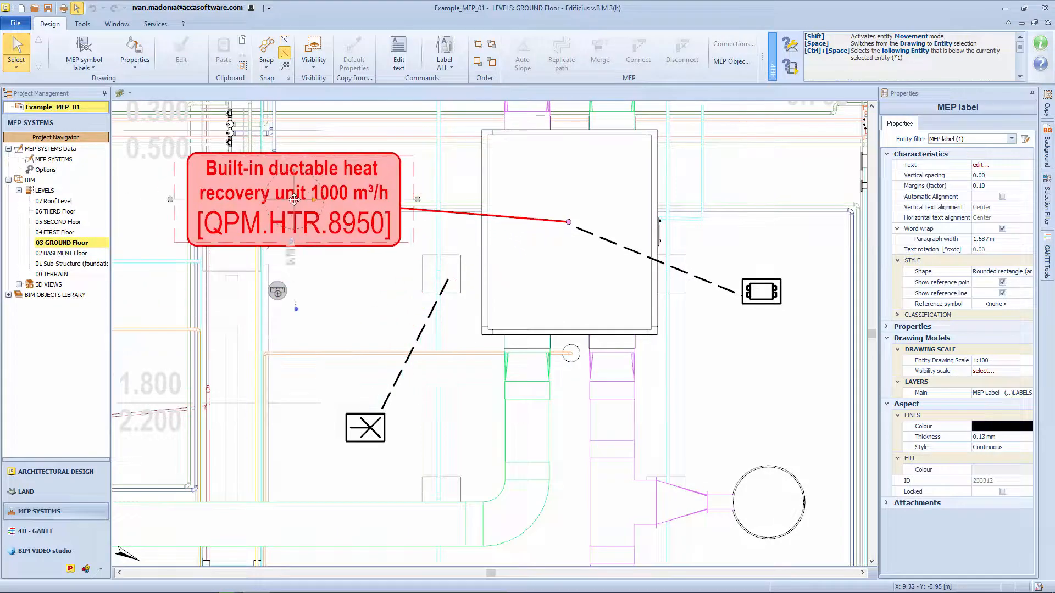
click(278, 213)
click(295, 220)
click(294, 295)
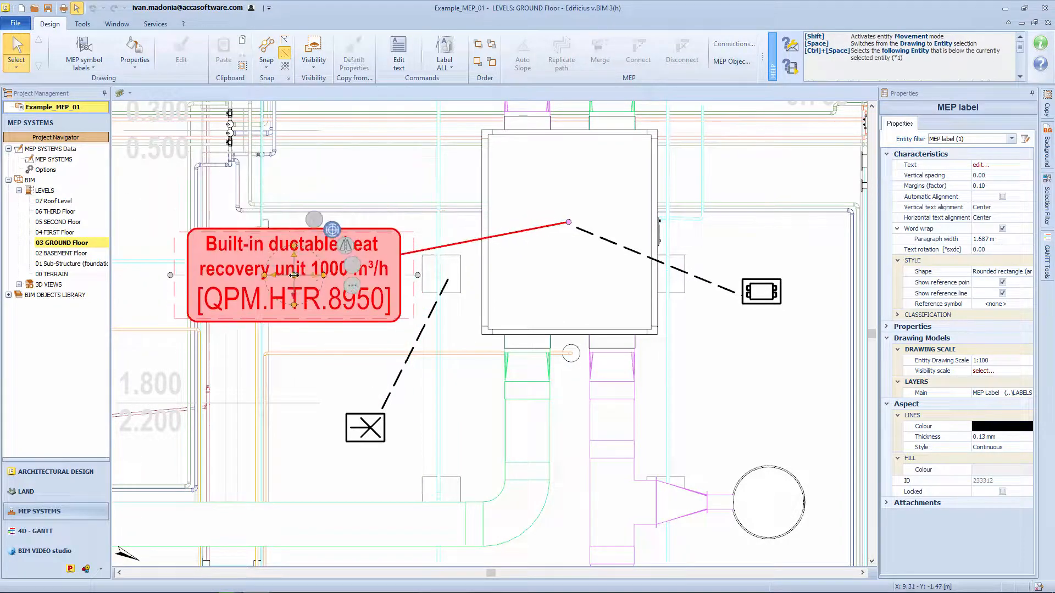
click(417, 275)
click(400, 275)
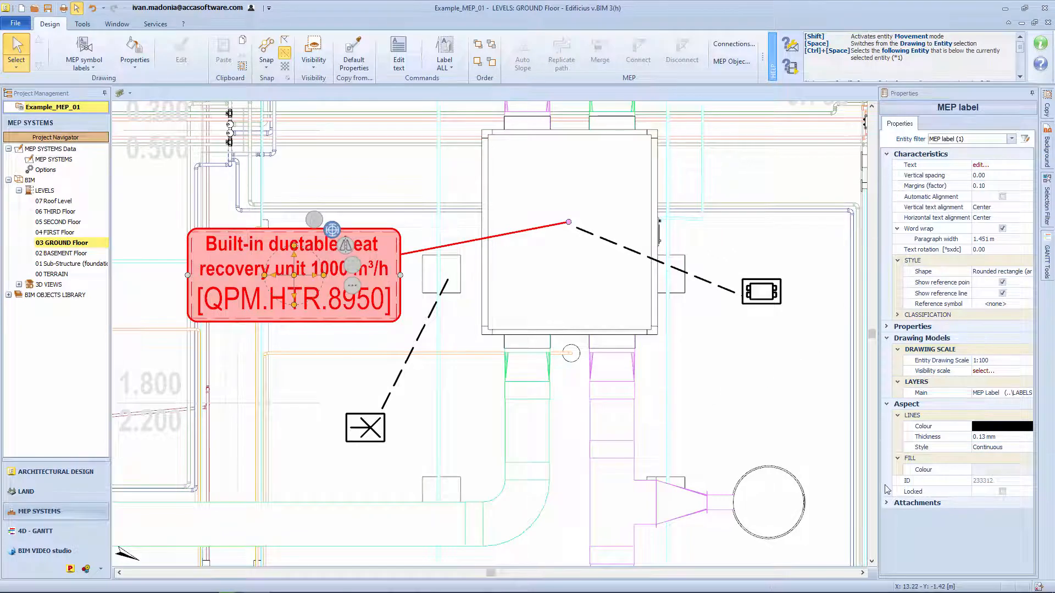
Set the heat recovery unit label's shape to Circle and its reference symbol to Full arrow.
click(997, 272)
click(1027, 271)
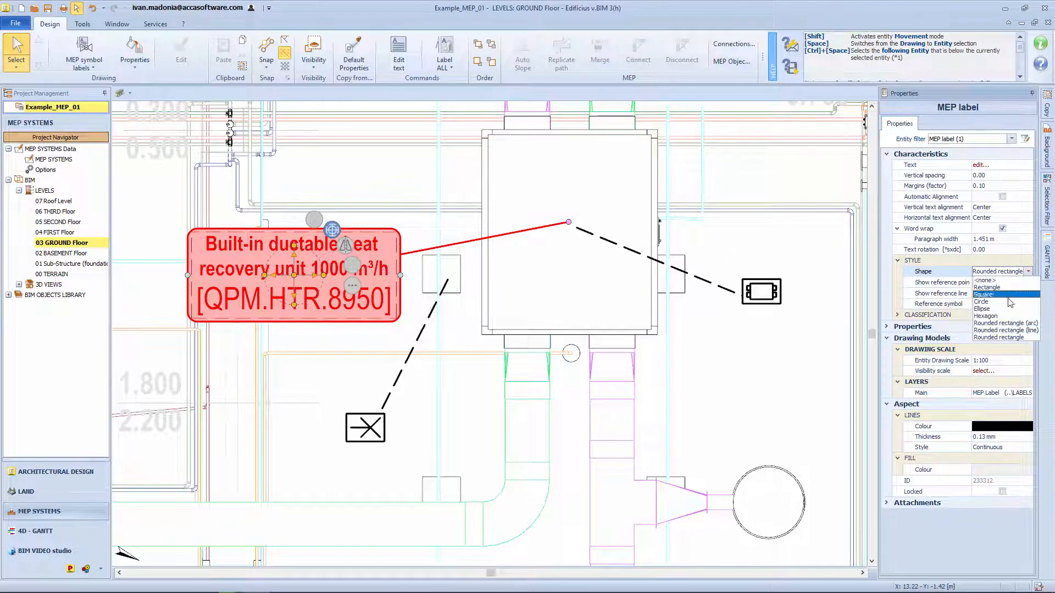
click(1004, 302)
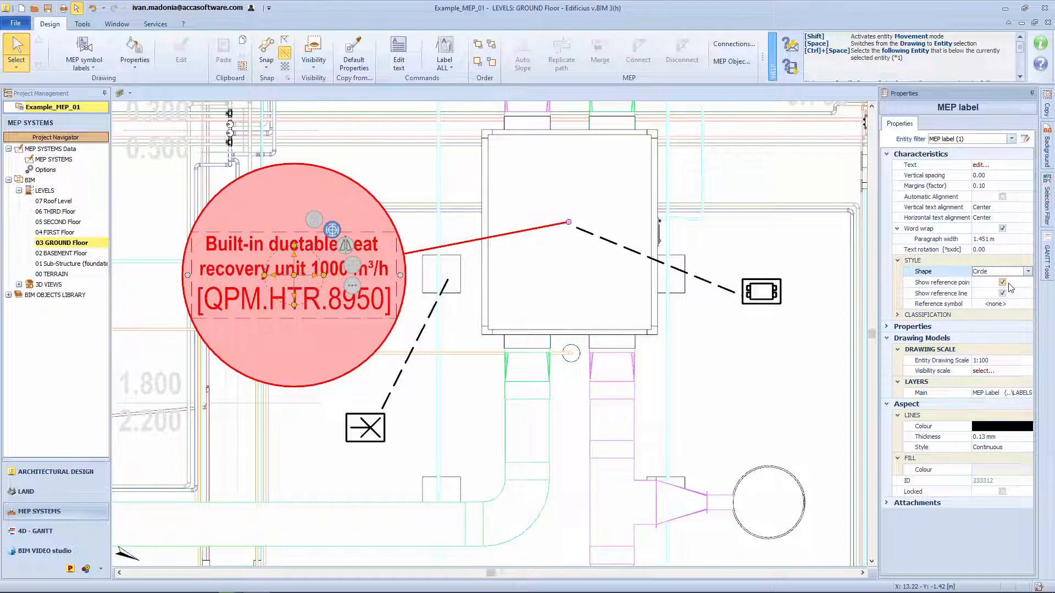
click(999, 304)
click(1027, 304)
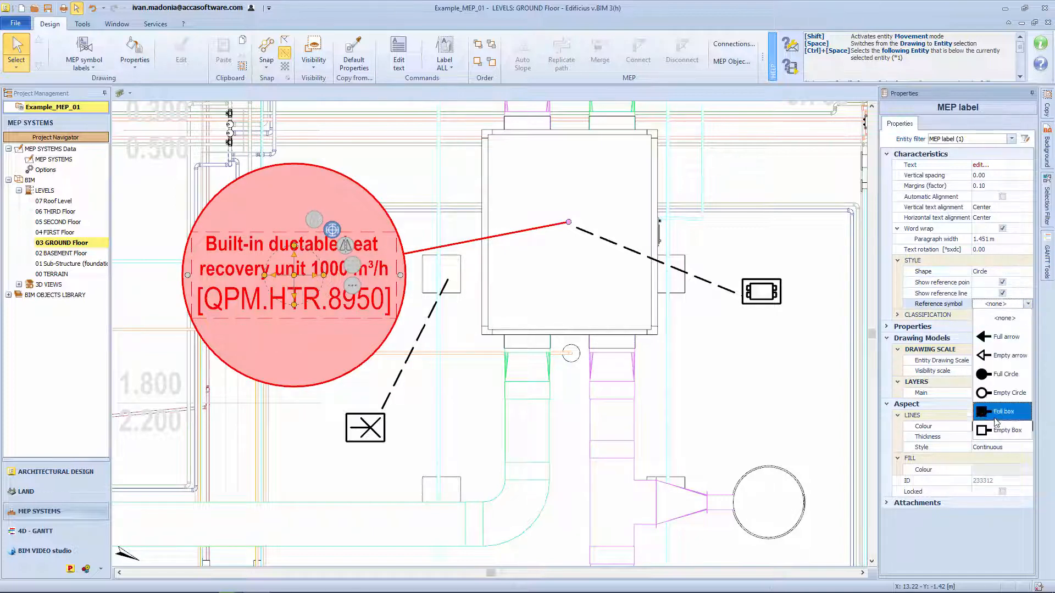
click(1007, 343)
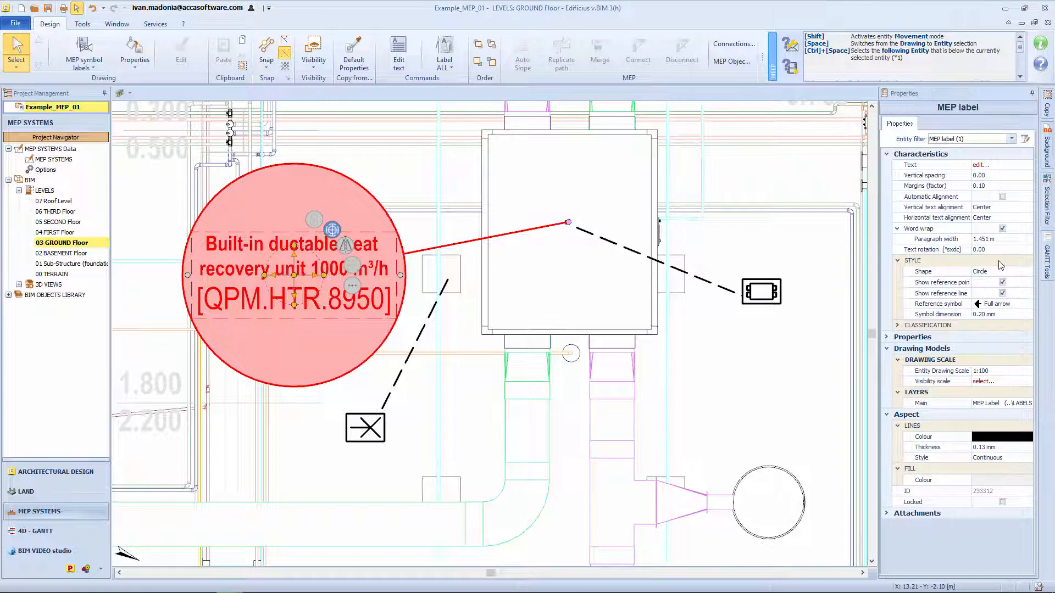
Turn the circular label's reference point display off and back on.
click(1002, 282)
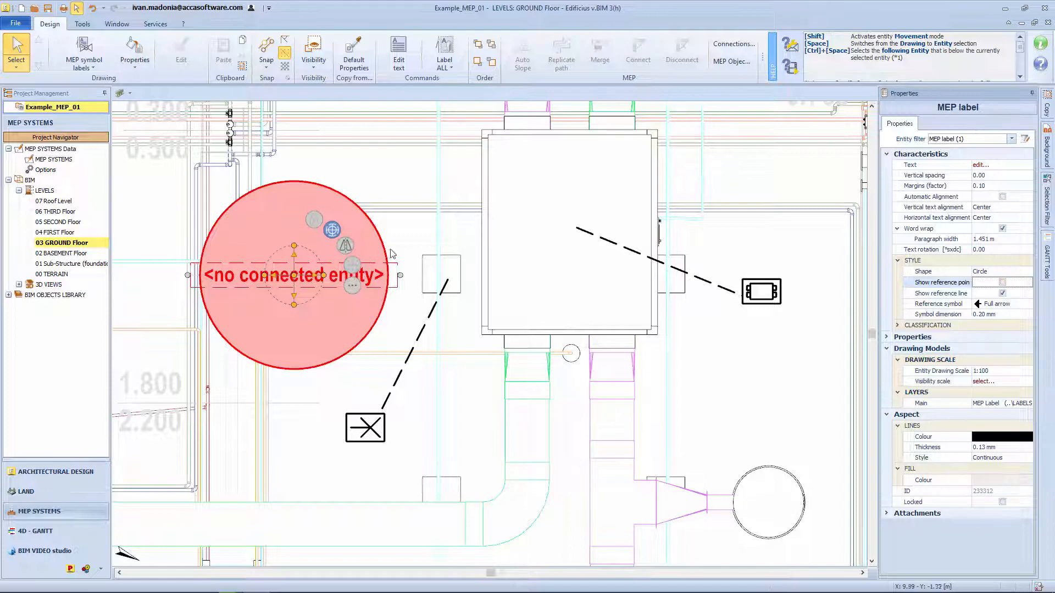
click(1003, 283)
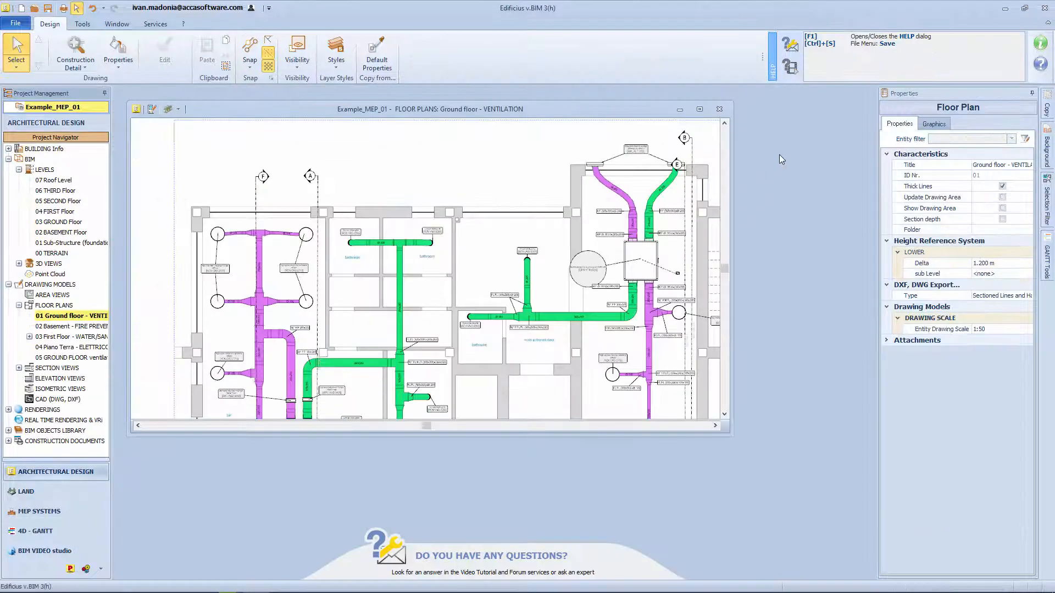
Examine the heat recovery unit's labels in the Ground floor - VENTILATION floor plan.
scroll(555, 259, up, 5)
scroll(555, 258, up, 3)
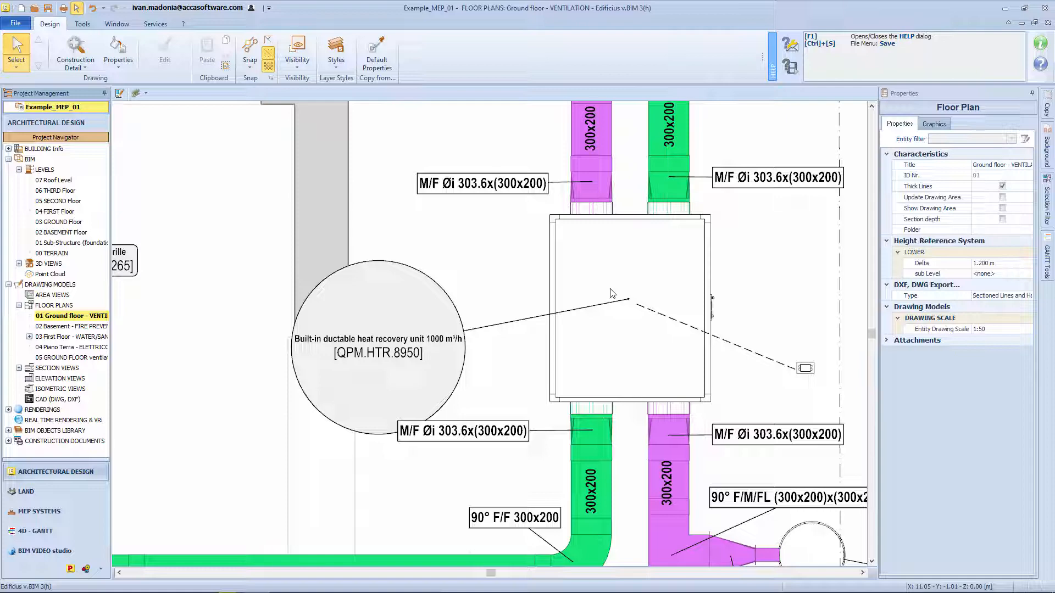
scroll(620, 301, down, 8)
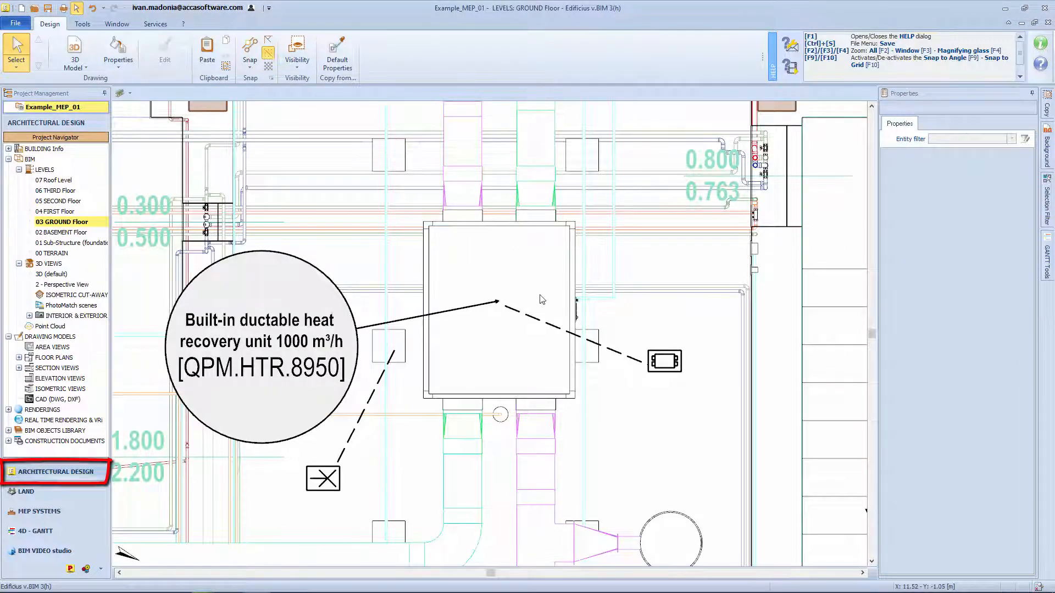
Place an MEP label on the square ceiling light above and left of the heat recovery unit, with its text beyond the ducts.
middle_drag(542, 300, 532, 388)
click(74, 61)
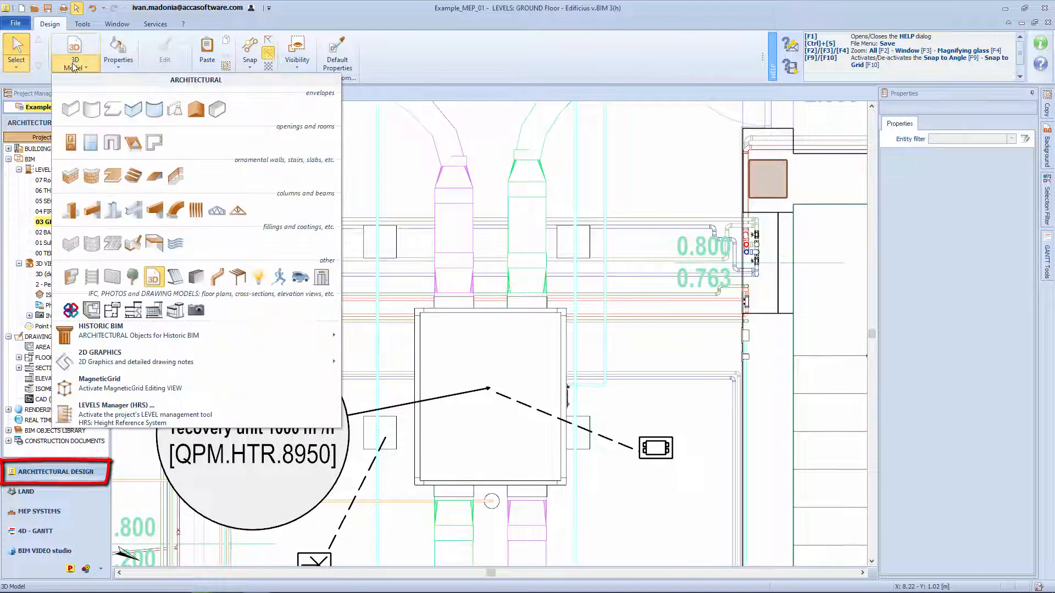
mouse_move(307, 360)
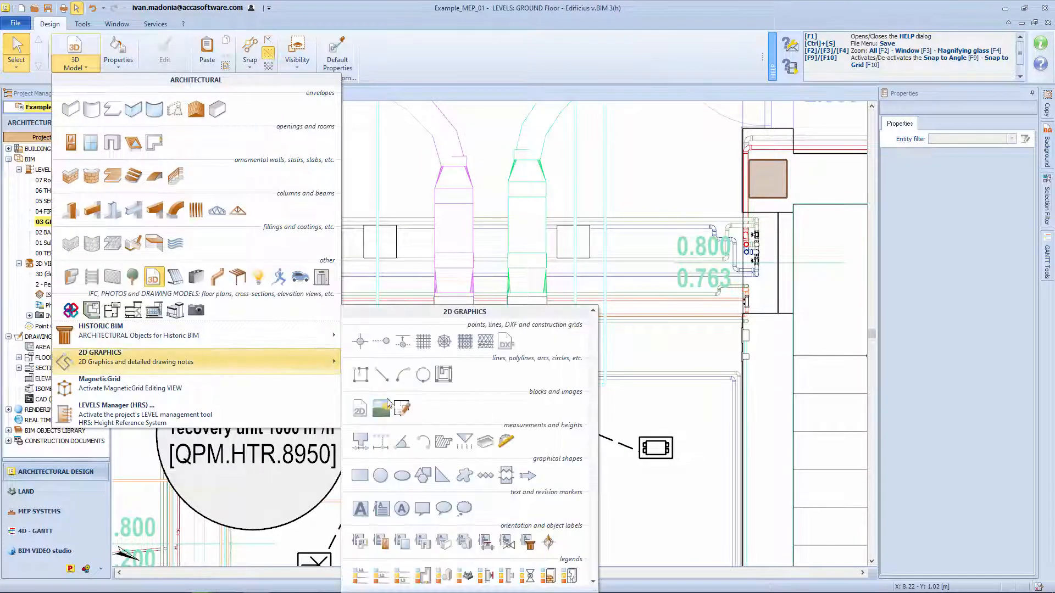
click(509, 543)
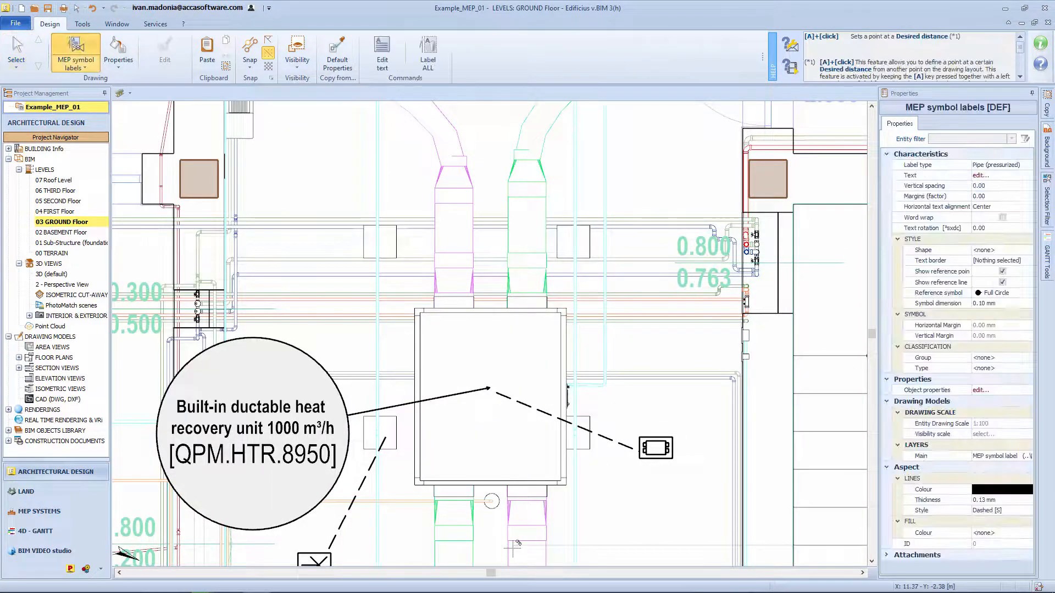
click(382, 241)
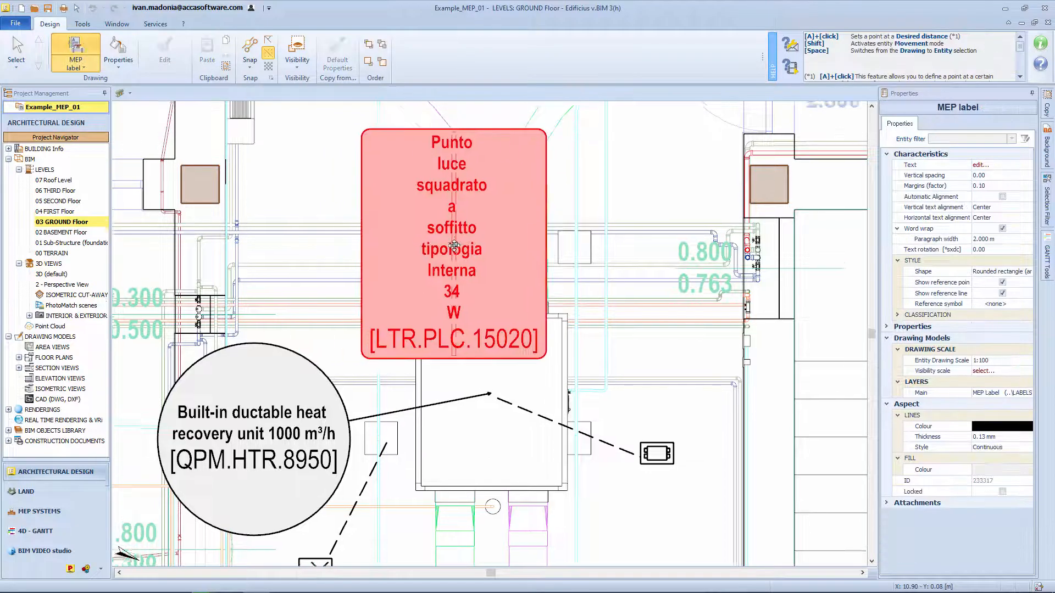
scroll(454, 246, down, 2)
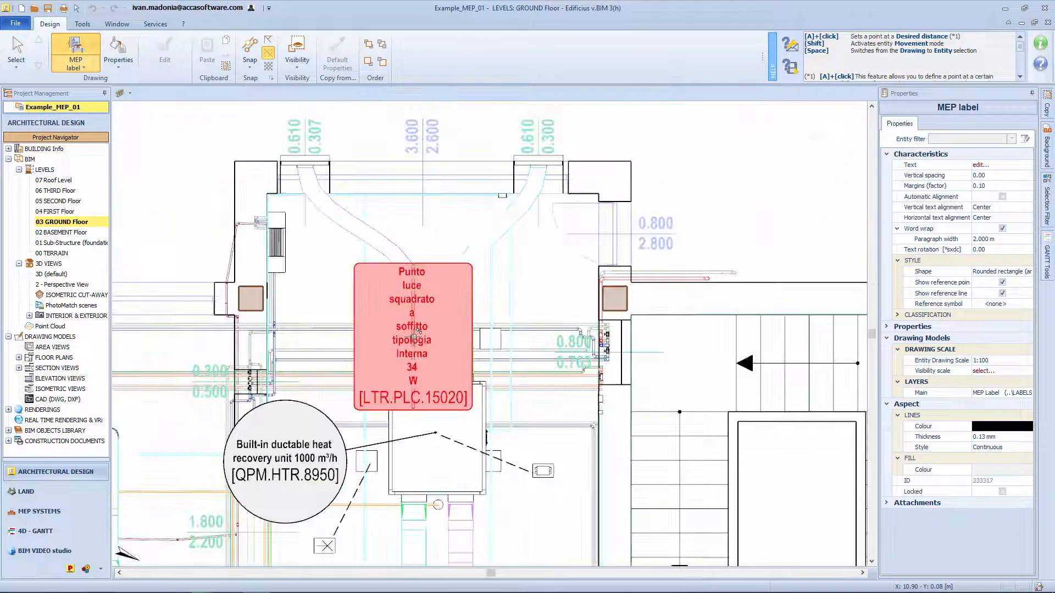
click(564, 285)
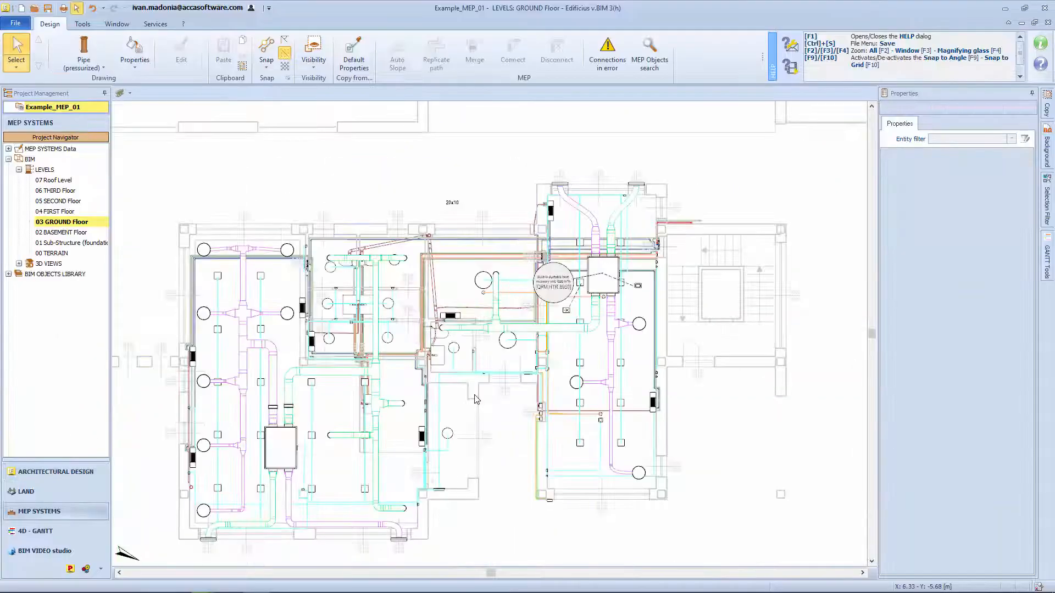
Place an MEP label on the large circular suspended light in the room beside the heat recovery unit, with its text above and left.
click(84, 65)
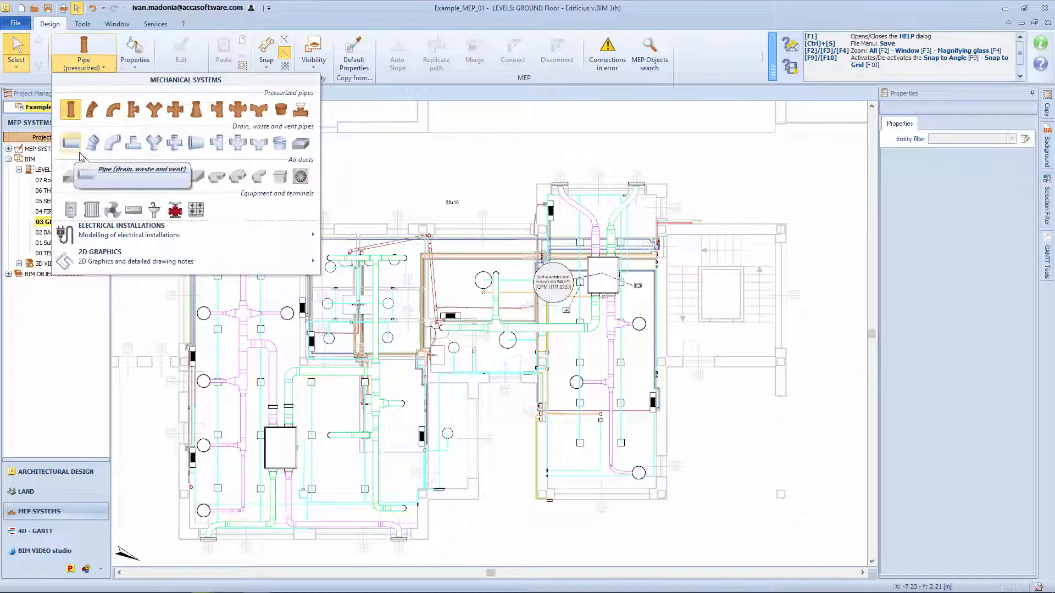
mouse_move(168, 266)
click(464, 484)
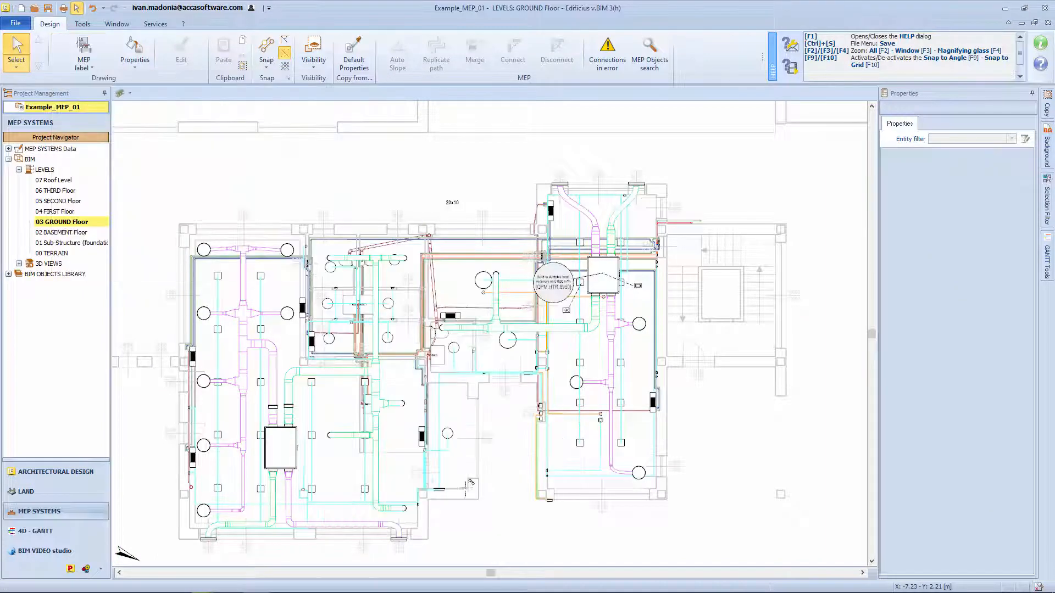
scroll(451, 264, up, 3)
click(451, 264)
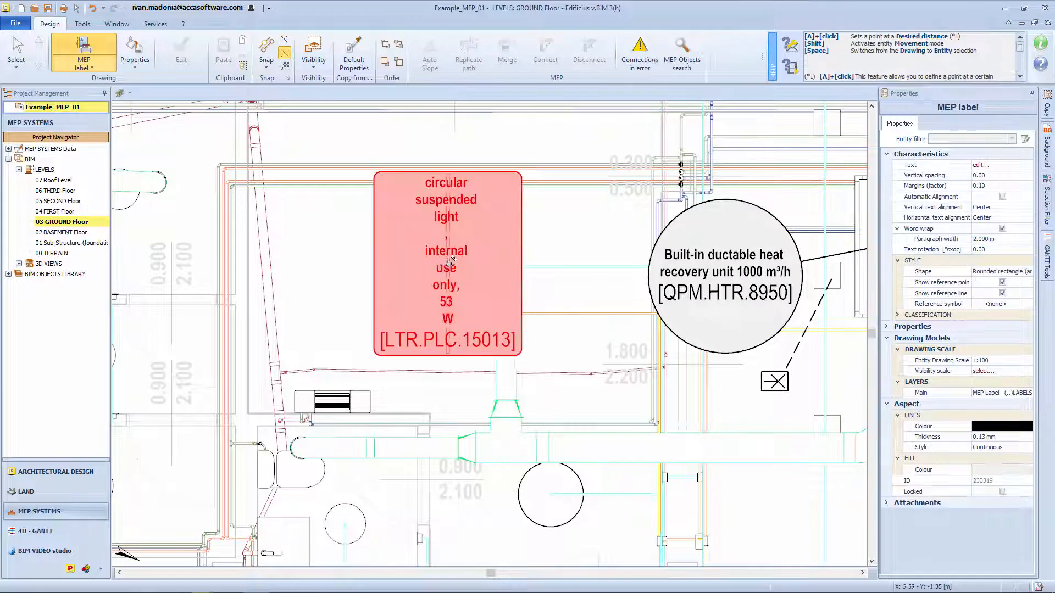
click(391, 203)
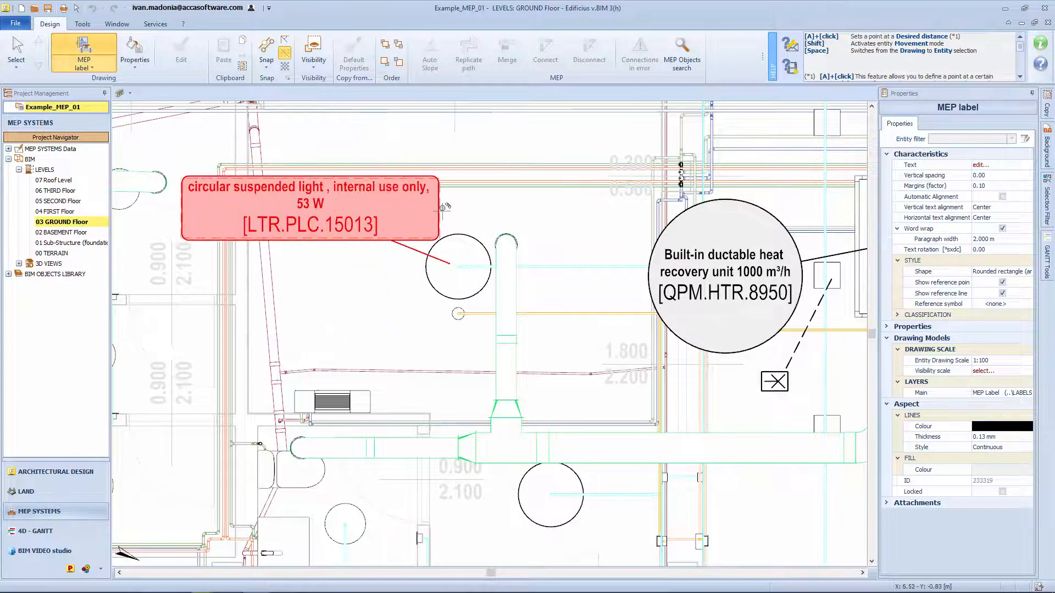
scroll(458, 205, down, 4)
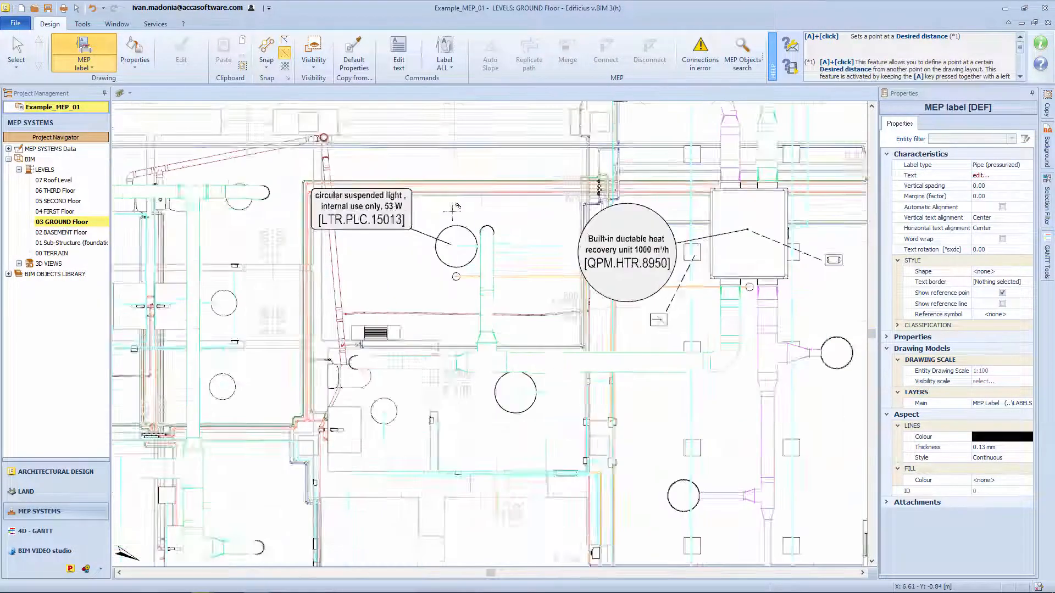
key(Escape)
Insert the Numbering variable $OBJ_001$ before $MEP_CAR_002$ in the first paragraph of the circular suspended light's label.
click(309, 317)
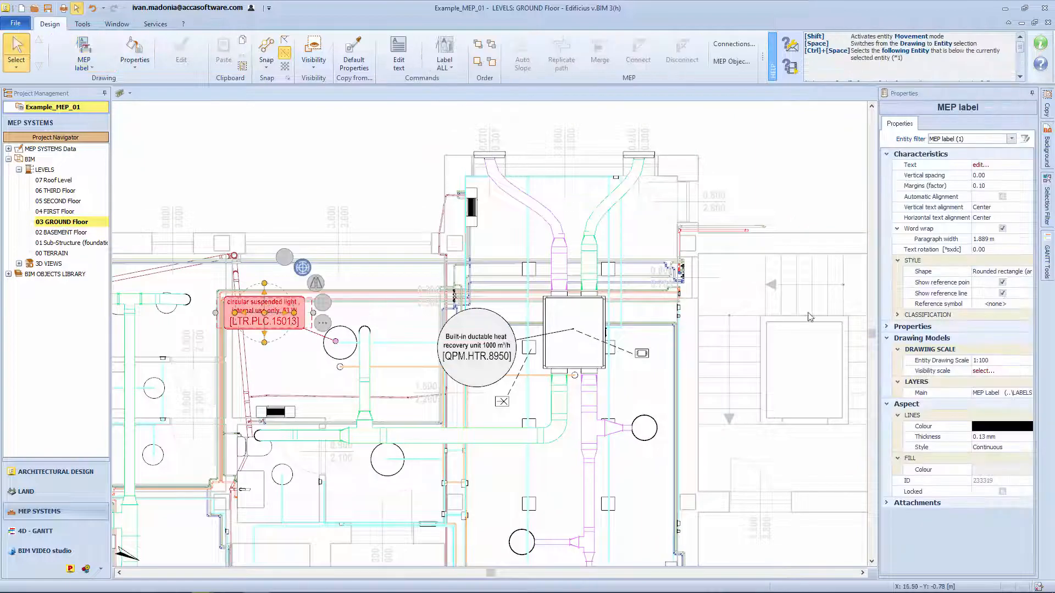
click(1005, 164)
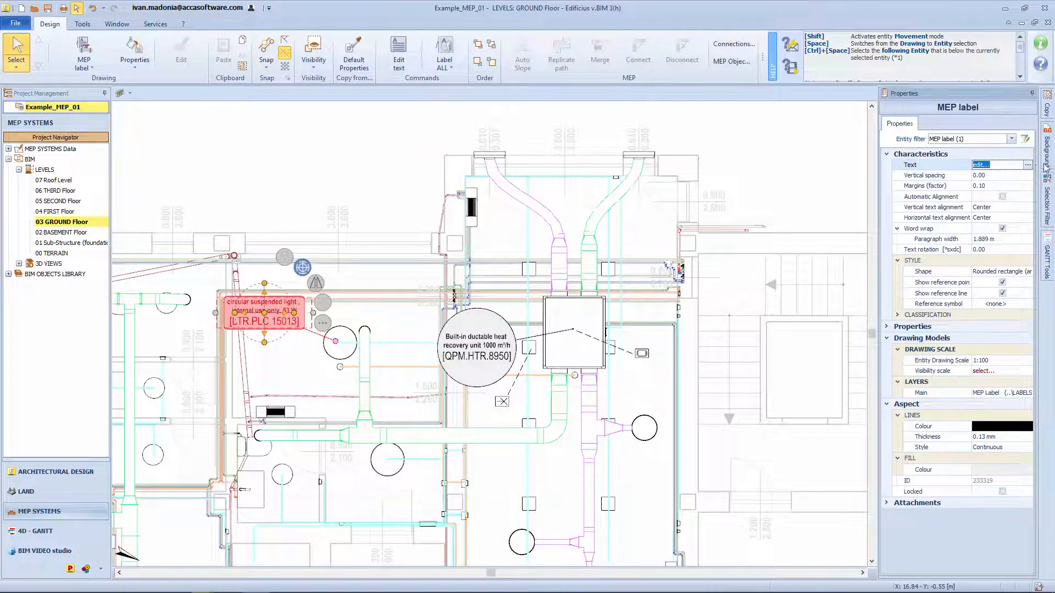
click(1027, 164)
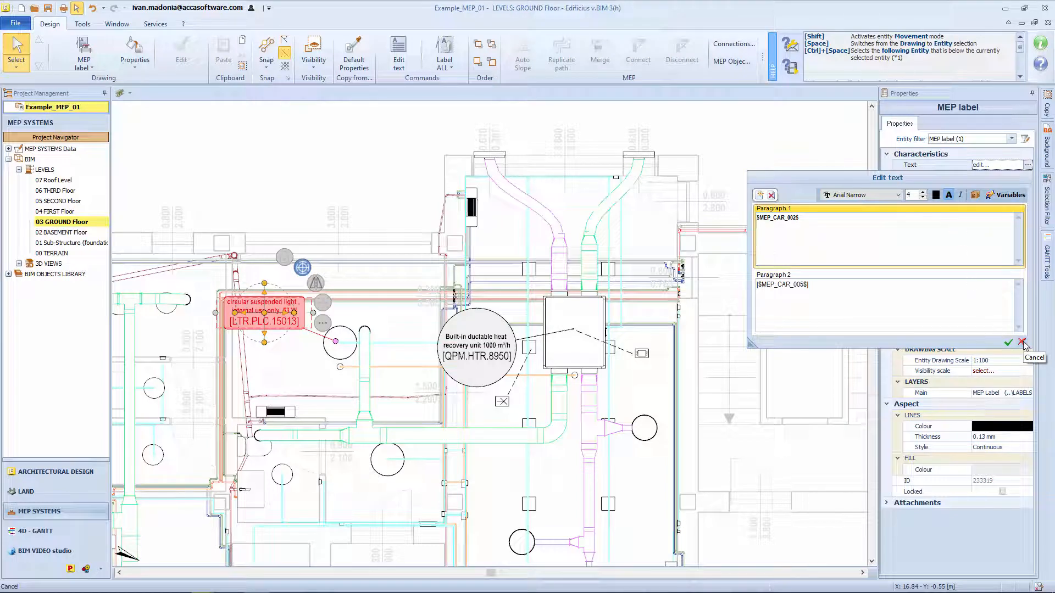
click(974, 195)
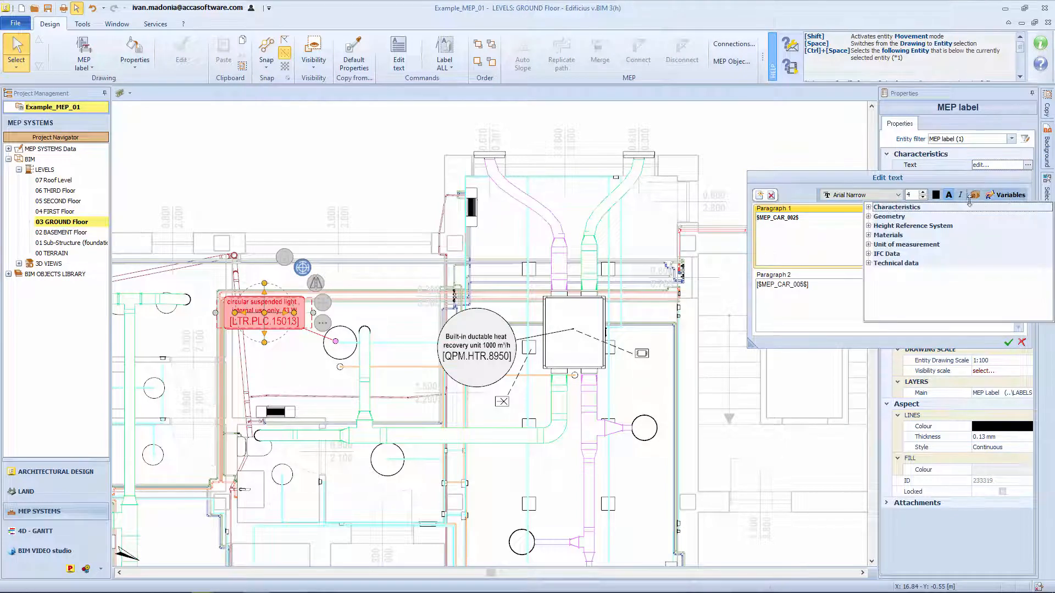
click(869, 208)
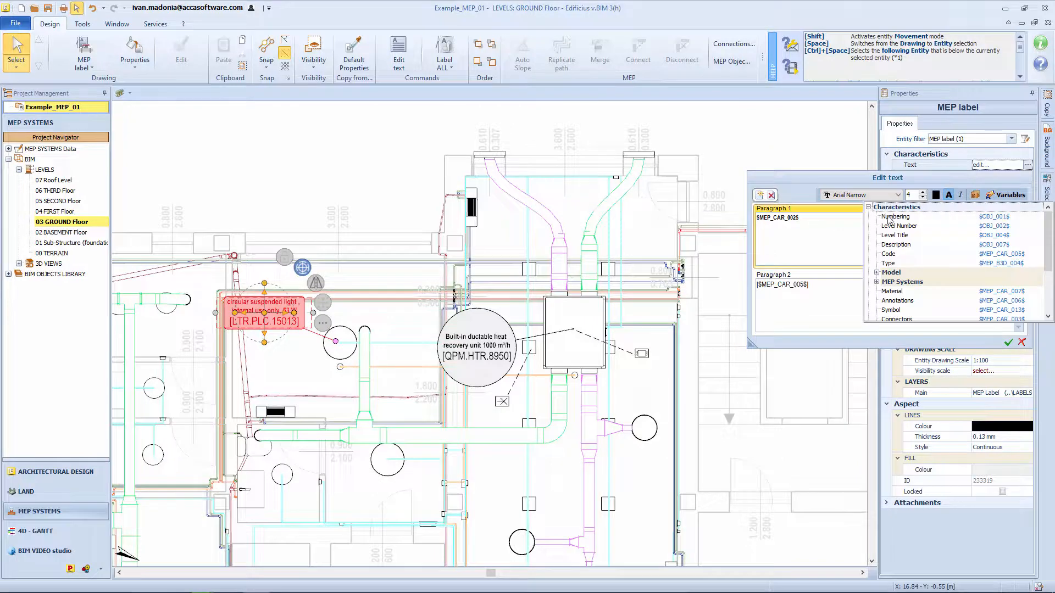
scroll(879, 292, down, 3)
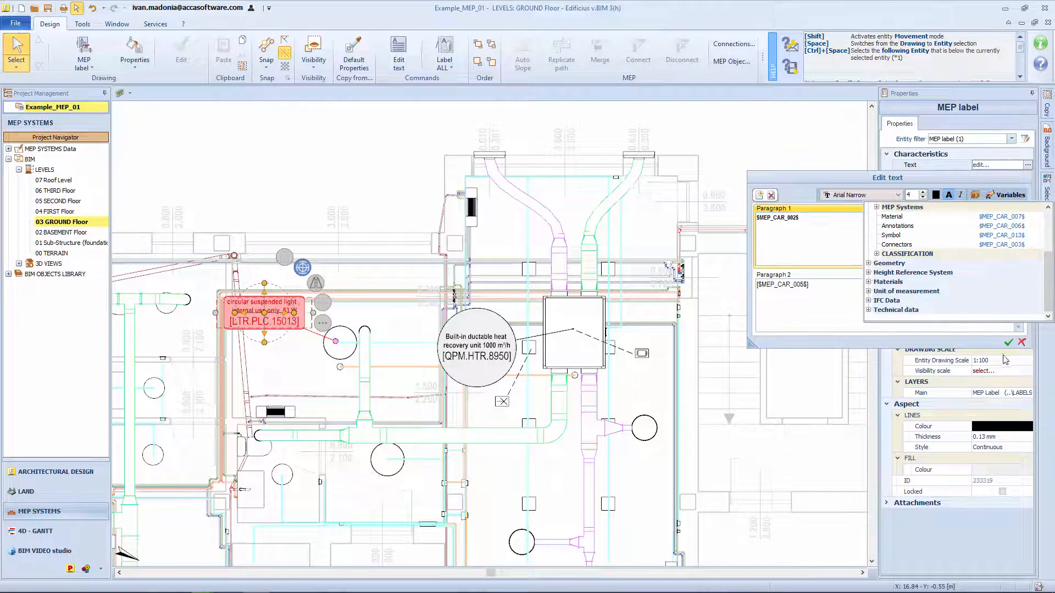
scroll(957, 234, up, 3)
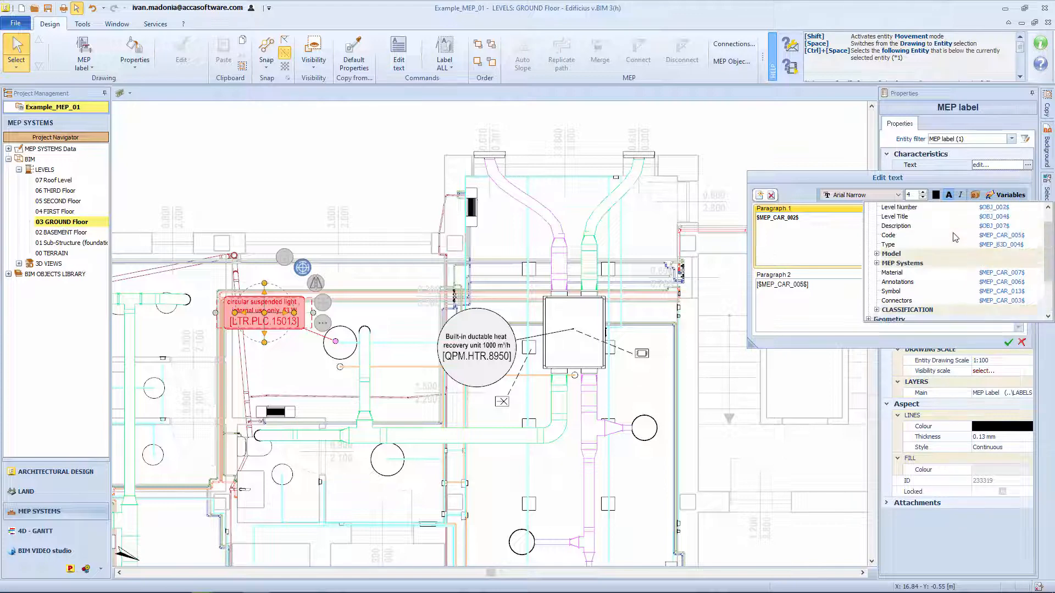
click(903, 219)
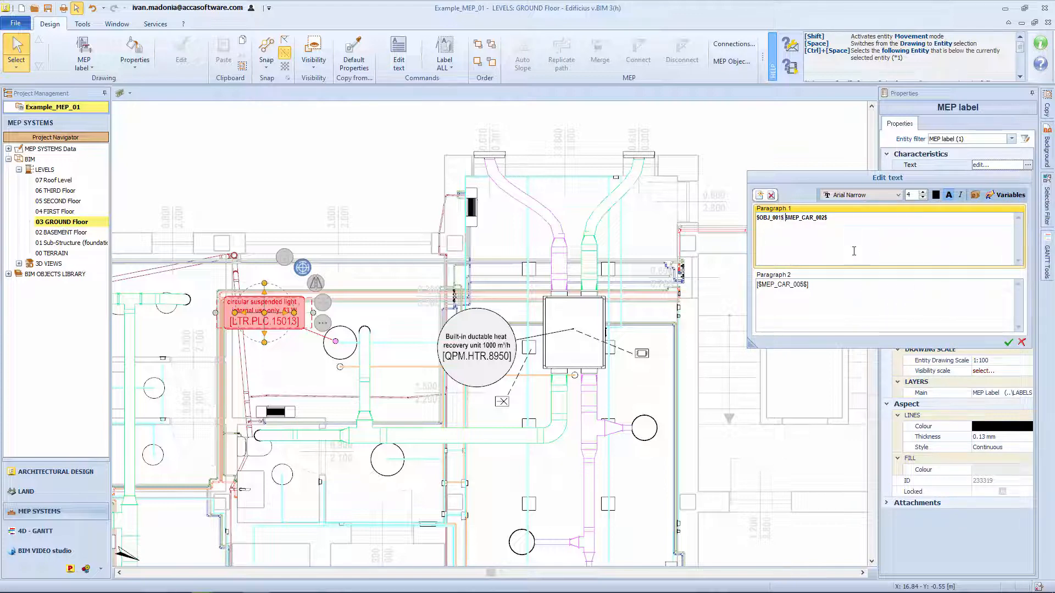
click(1008, 342)
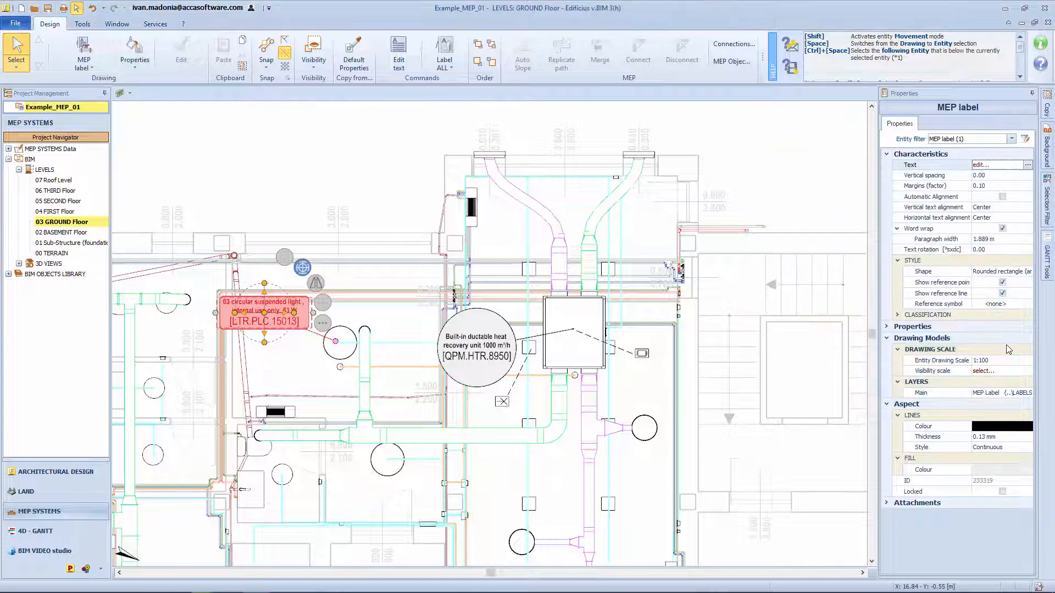
Review the text variables and placement of the circular suspended light's label.
click(1027, 164)
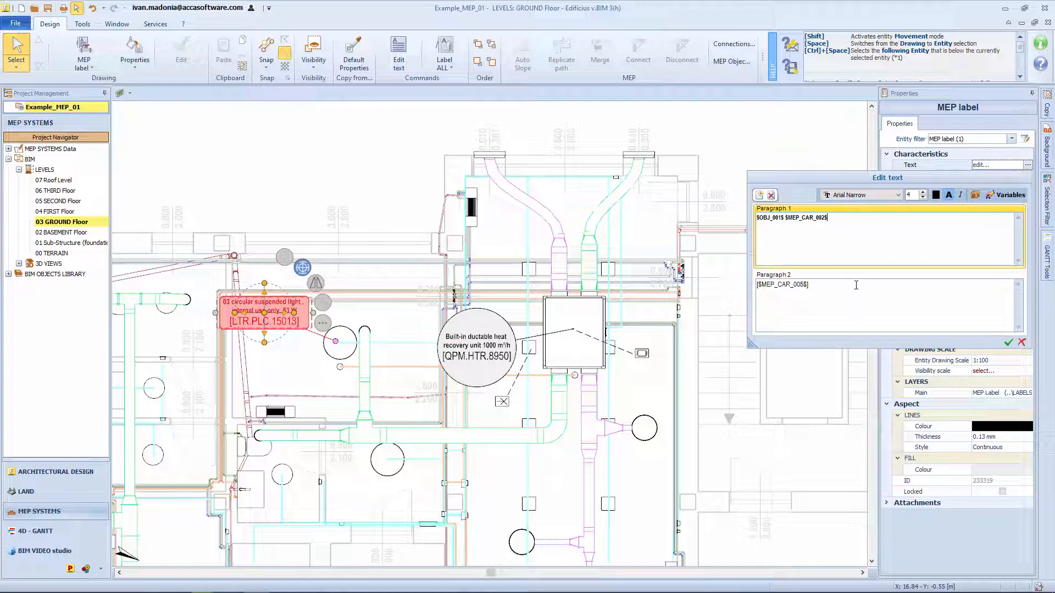
click(1009, 342)
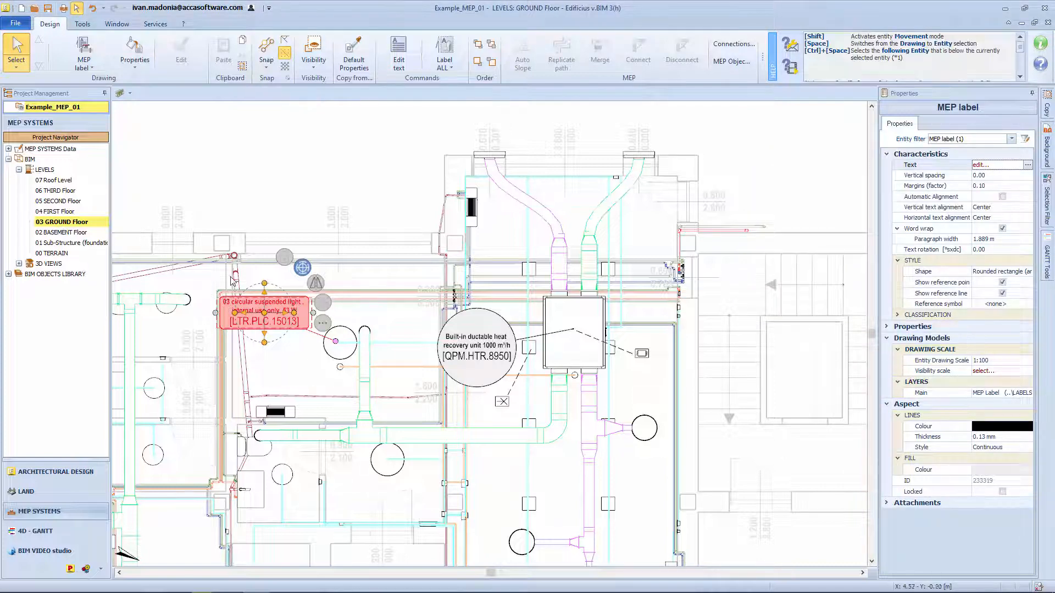
click(256, 208)
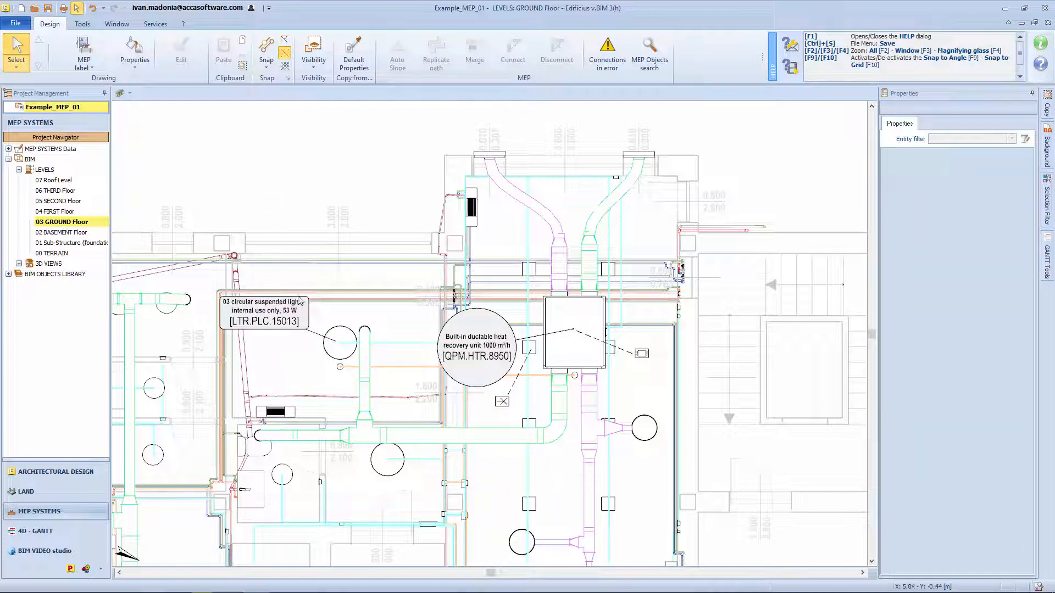
click(302, 323)
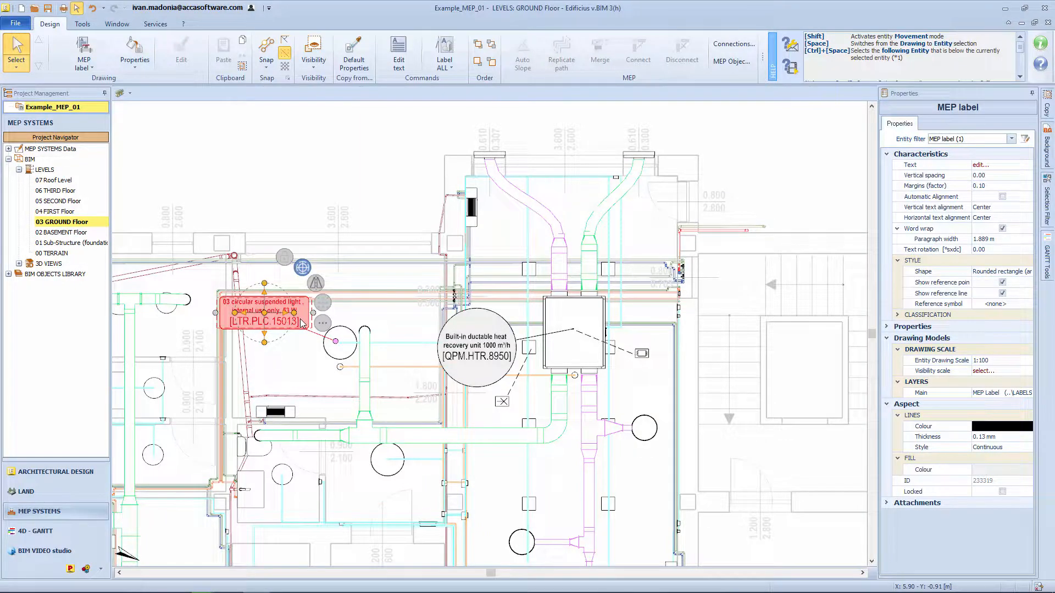
click(354, 215)
Place an MEP label on the cyan electrical line right of the circular suspended light, with its text just above the line.
click(86, 49)
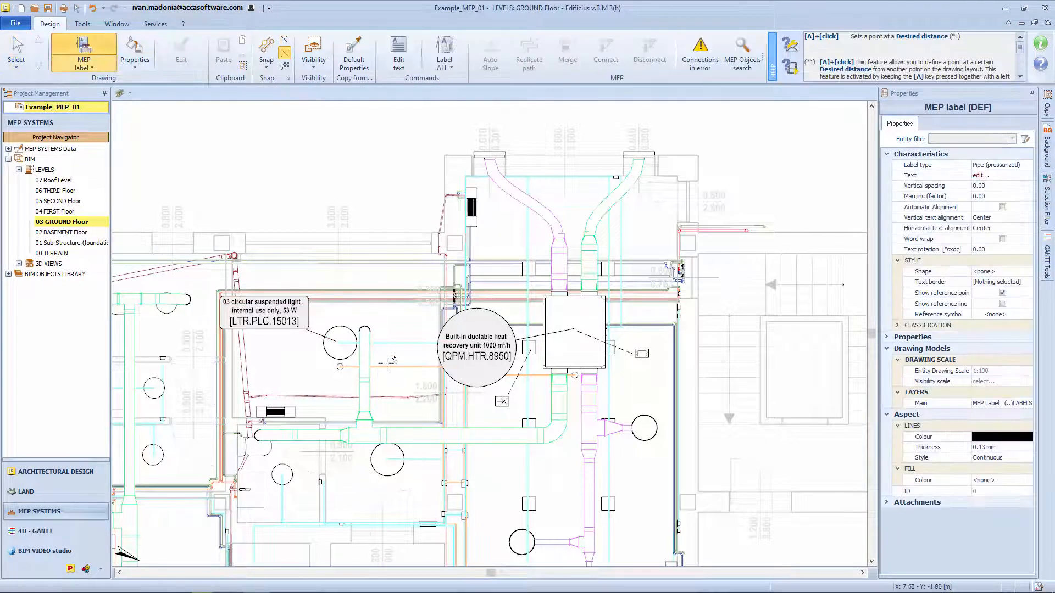
click(396, 343)
click(396, 317)
key(Escape)
Change the electrical line label's text to "dimension $MEP_BEL_007$".
click(400, 320)
click(404, 69)
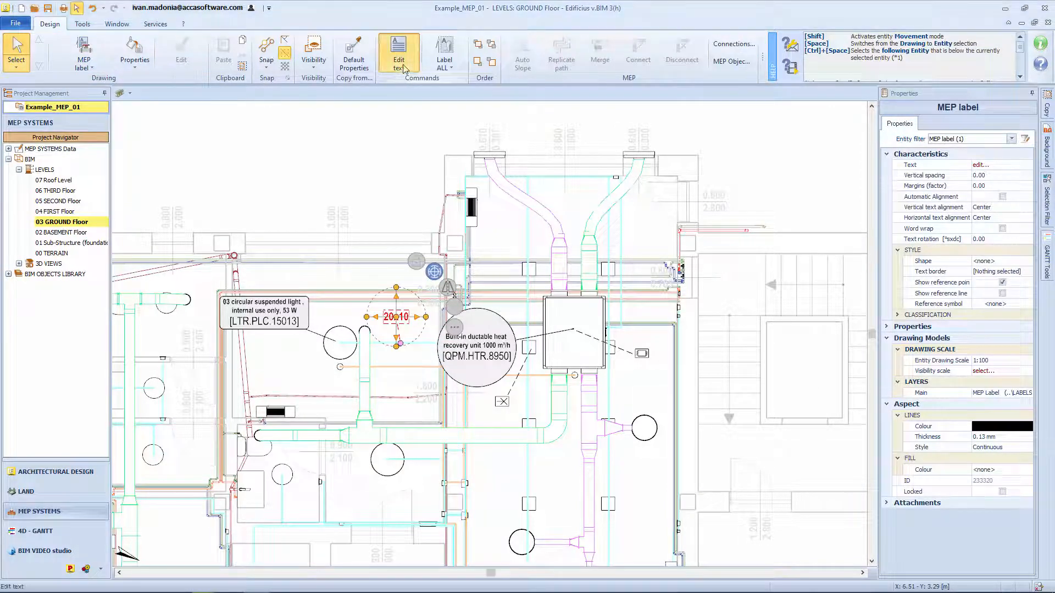
text(dimension $MEP_BEL_007$)
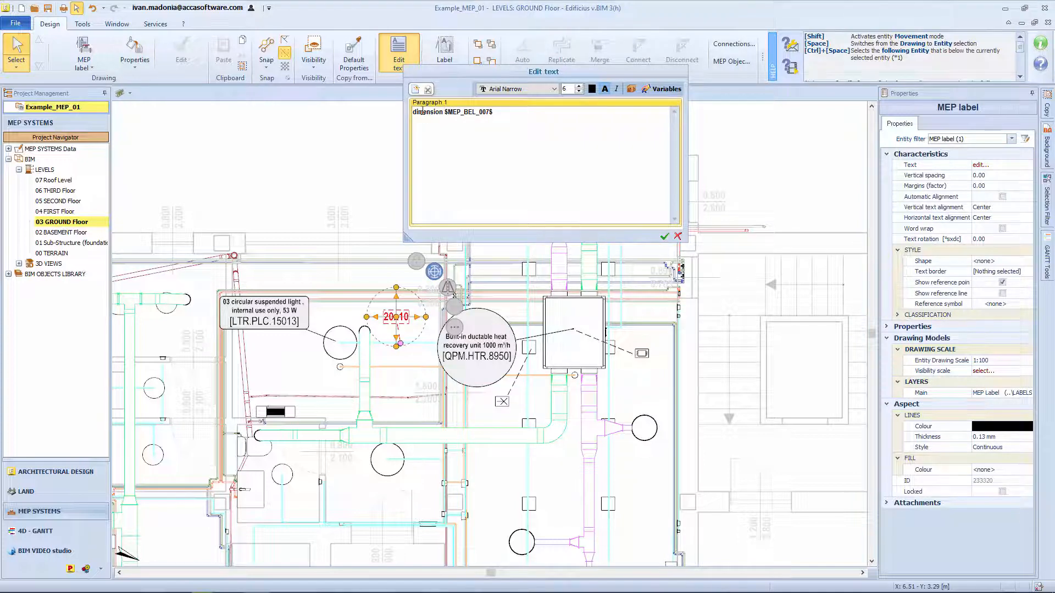
click(663, 237)
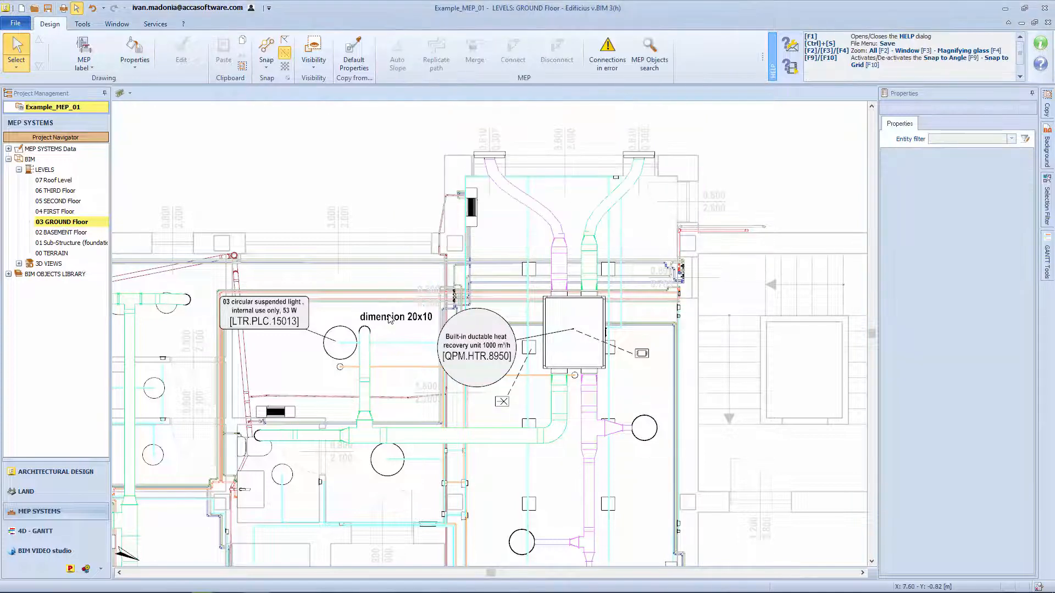
Label all Equipment, Terminals and Devices on the ground floor automatically with MEP labels.
click(84, 50)
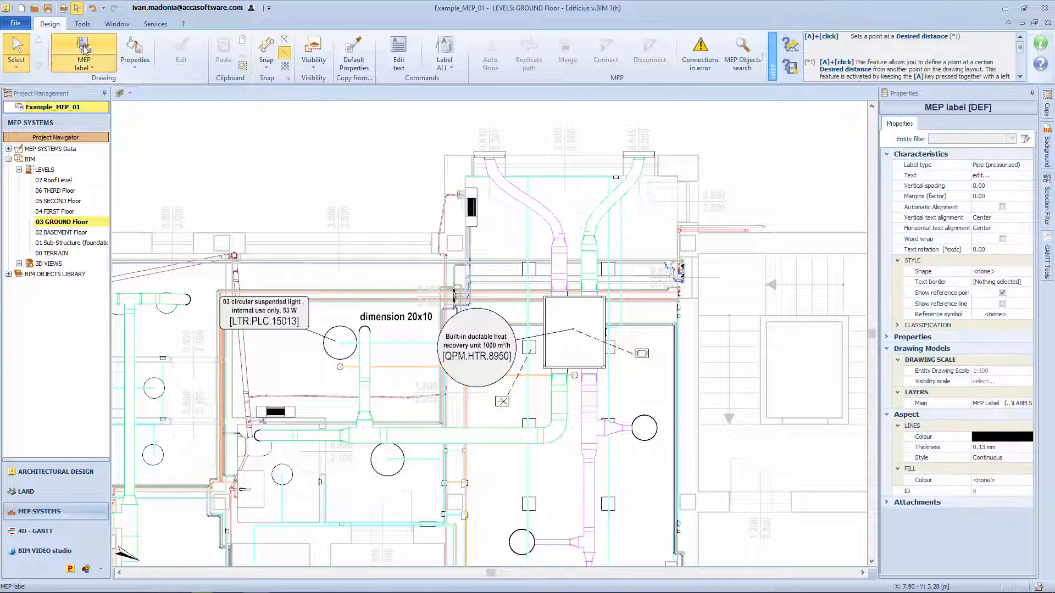
click(452, 68)
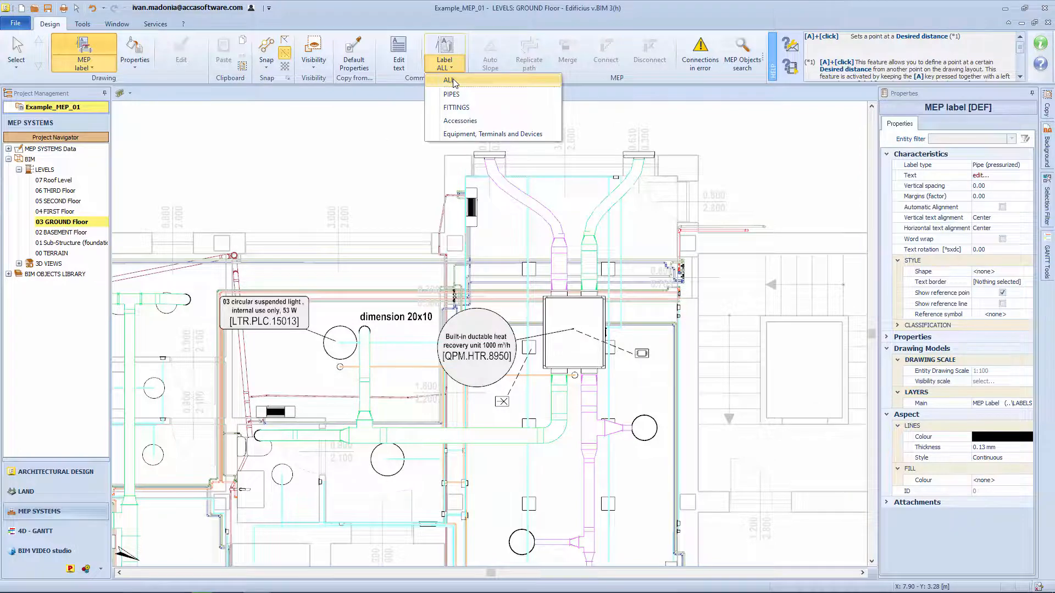
click(476, 135)
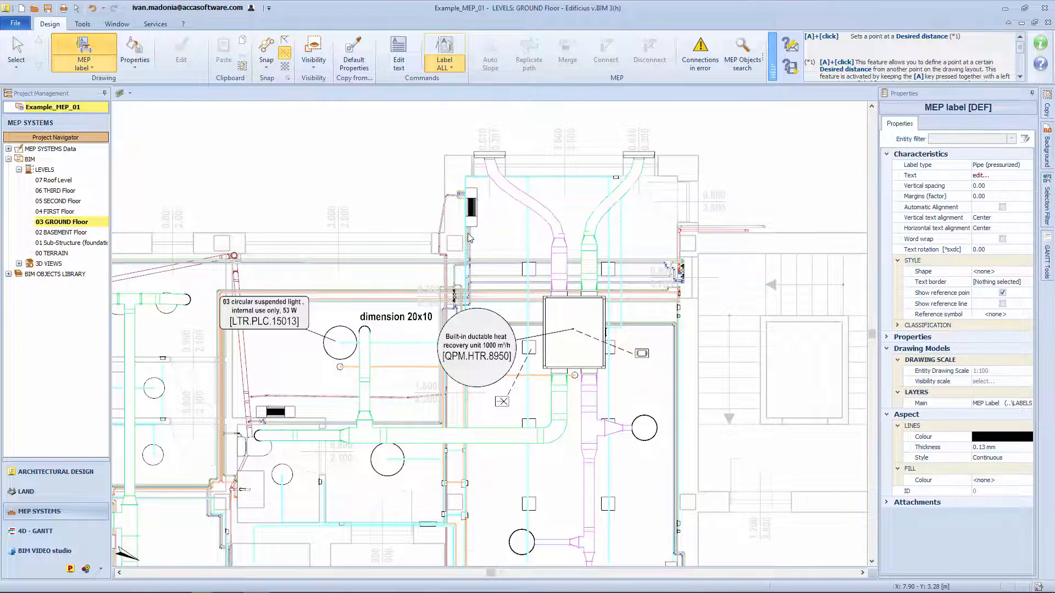
scroll(468, 233, down, 5)
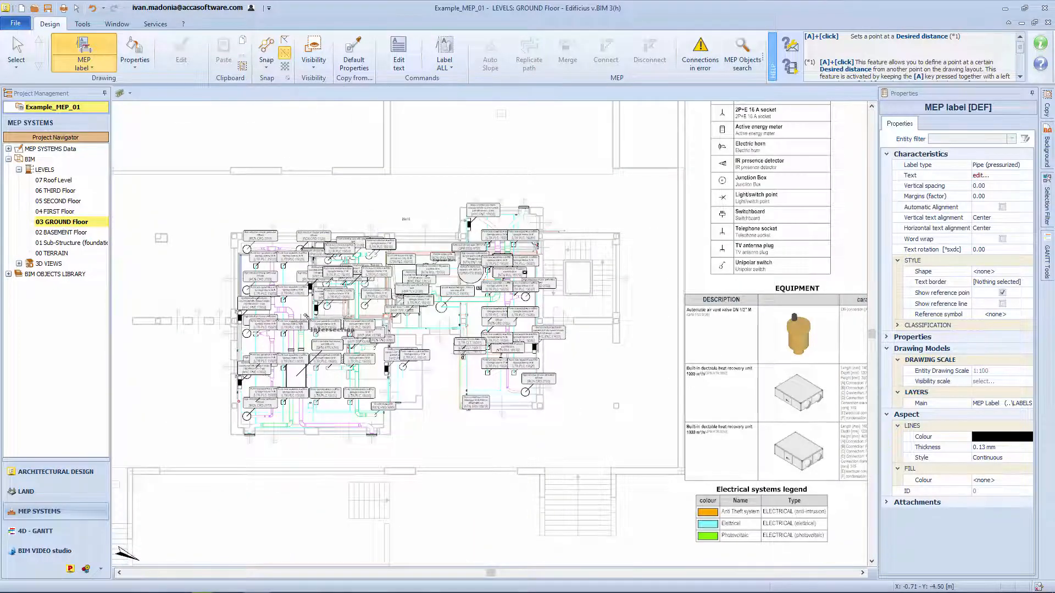
scroll(305, 317, up, 5)
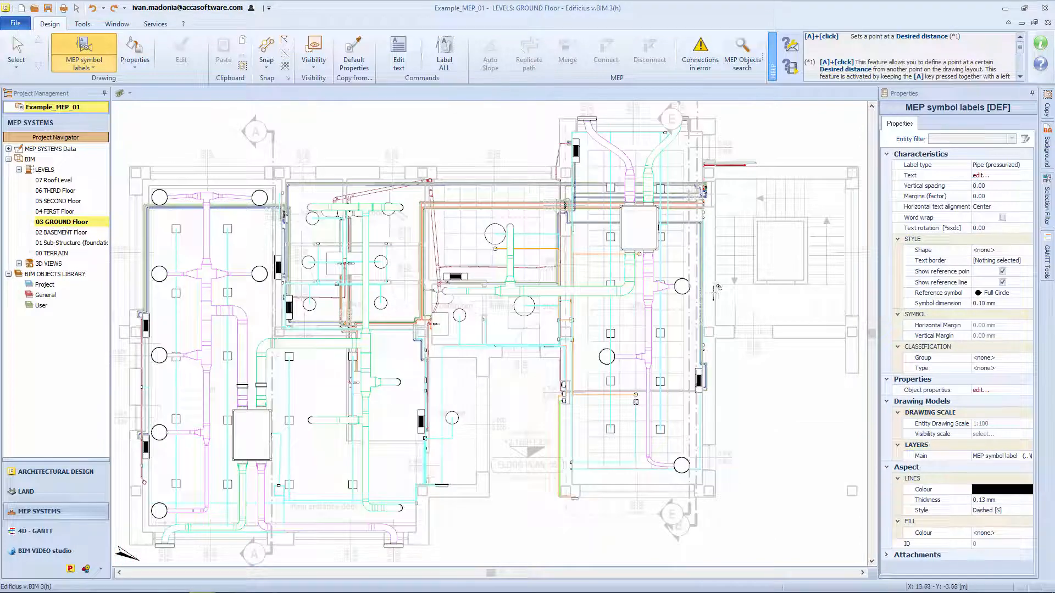
Place an MEP symbol label on the floor-mounted fan coil unit above the bathroom, with its symbol to the right of the unit.
click(749, 395)
key(Escape)
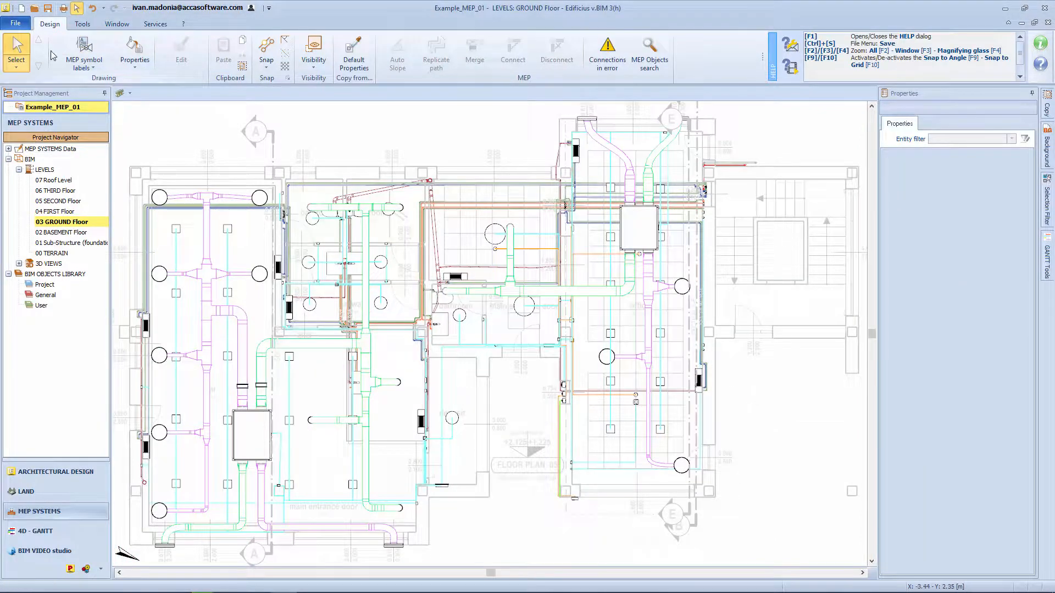
click(83, 61)
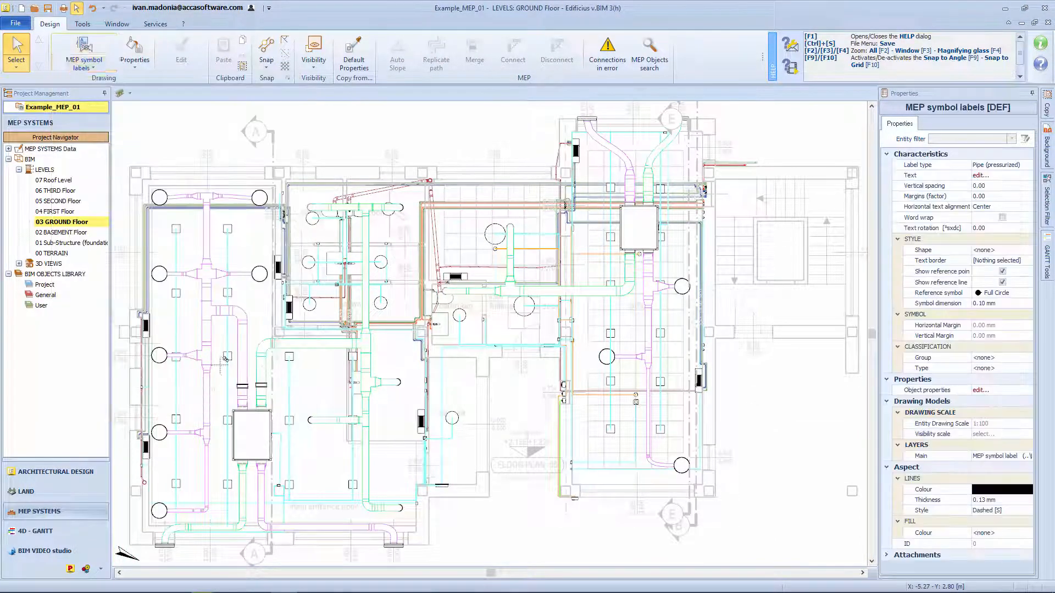
click(196, 362)
scroll(465, 264, up, 3)
scroll(462, 277, up, 3)
click(467, 305)
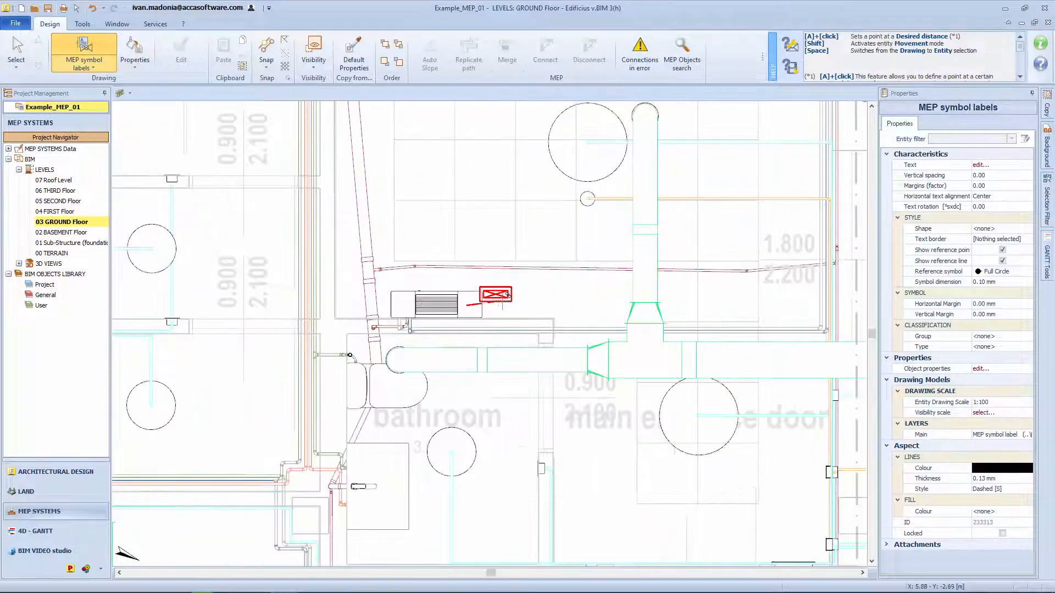
click(559, 300)
Assign the Fan Coil Unit 2D block as the symbol of the floor-mounted fan coil above the bathroom.
click(475, 315)
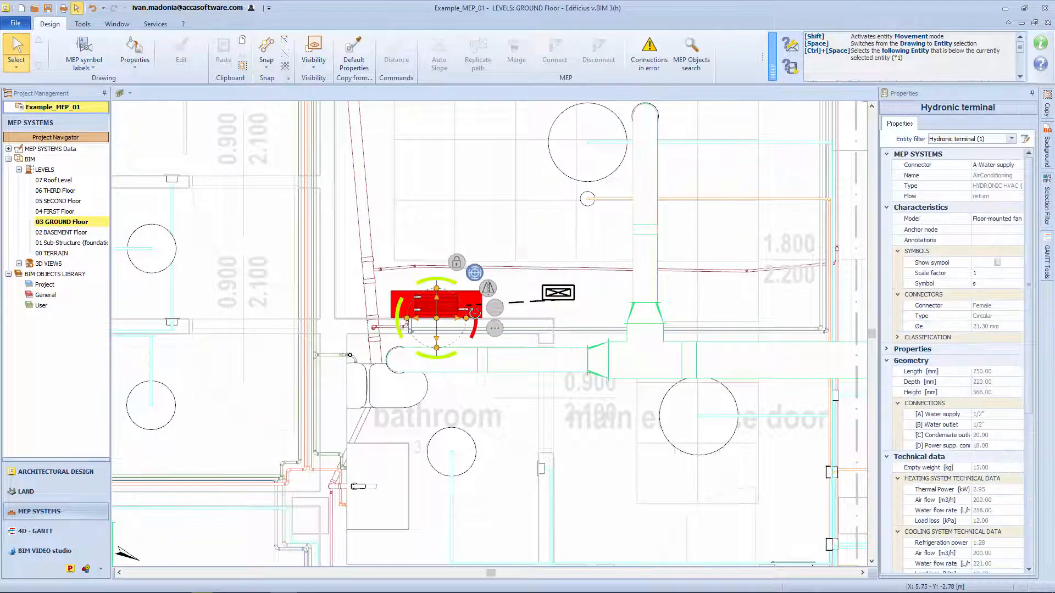
click(1001, 286)
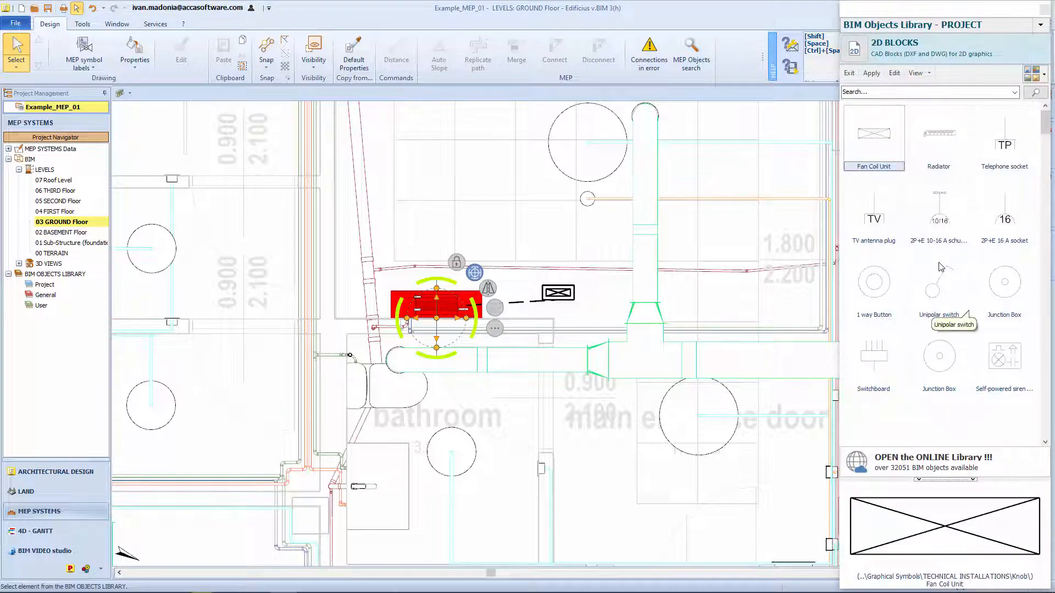
double_click(873, 128)
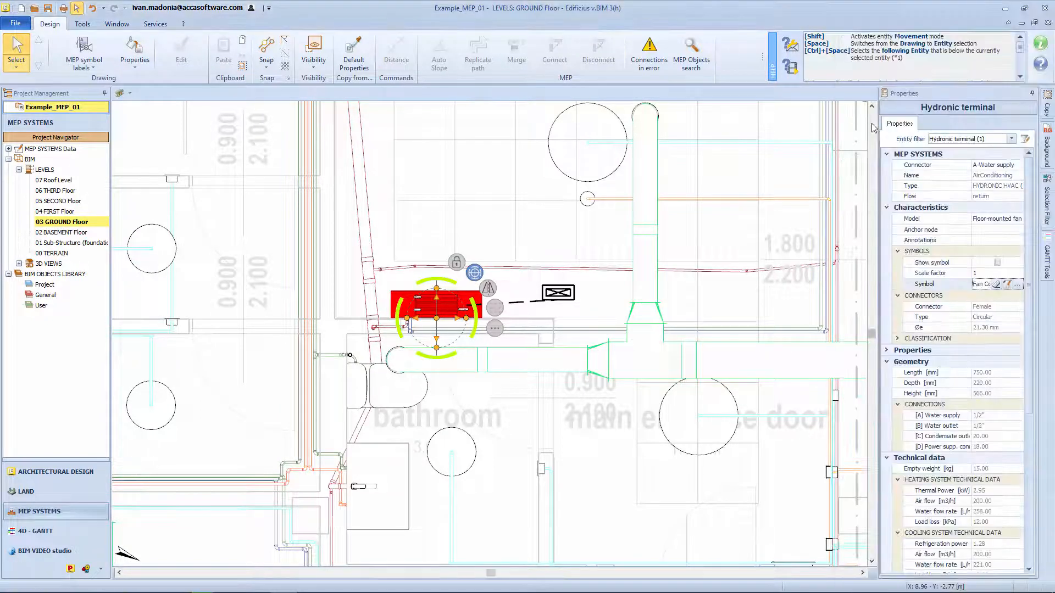
Assign the Fan Coil Unit 2D block as the symbol of the floor-mounted fan coil's library model and apply it.
click(988, 219)
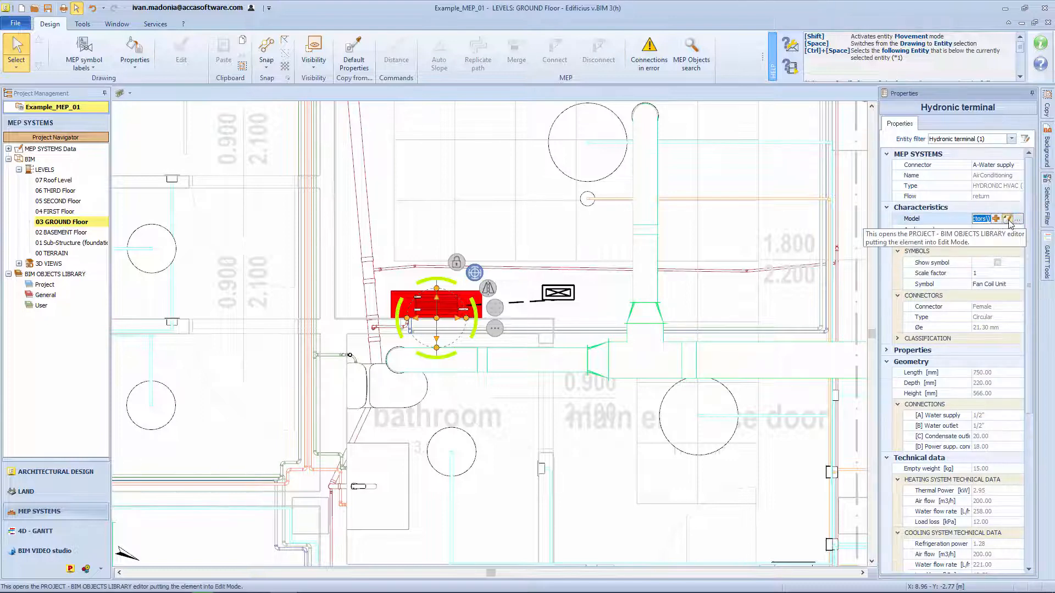
click(1008, 219)
click(808, 289)
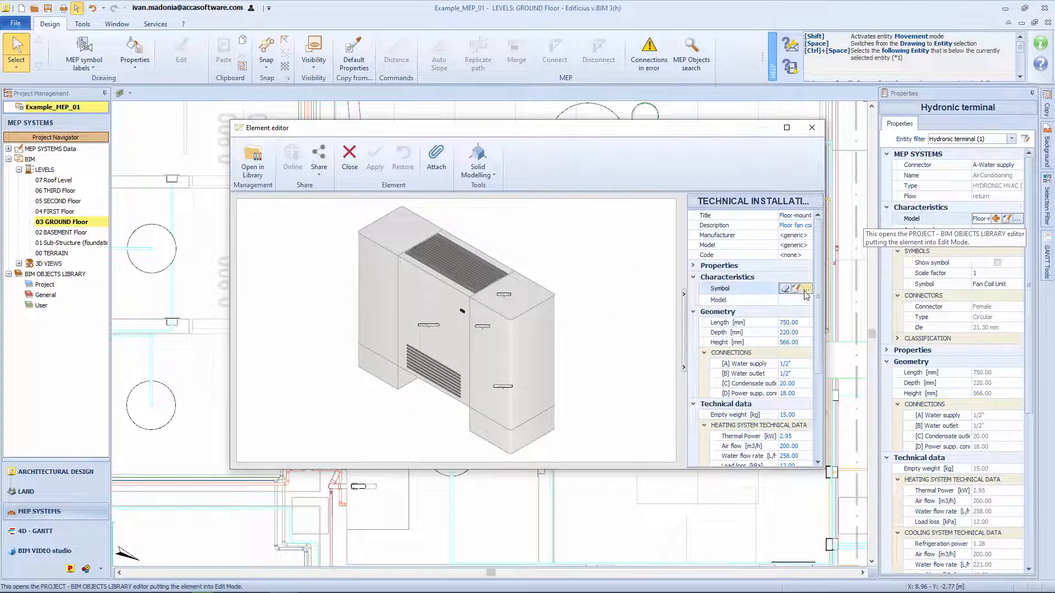
click(806, 290)
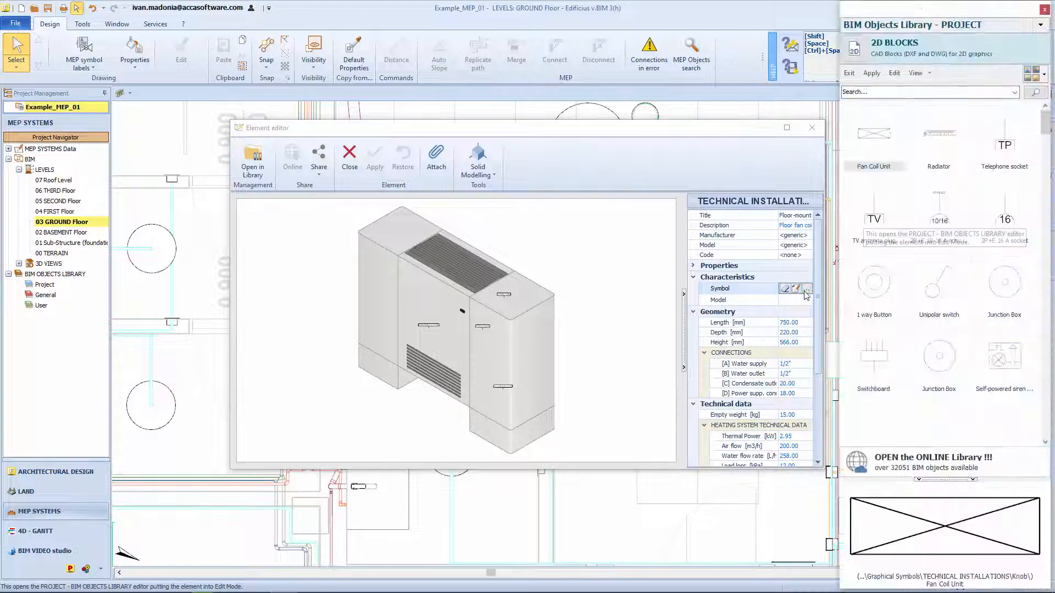
double_click(878, 140)
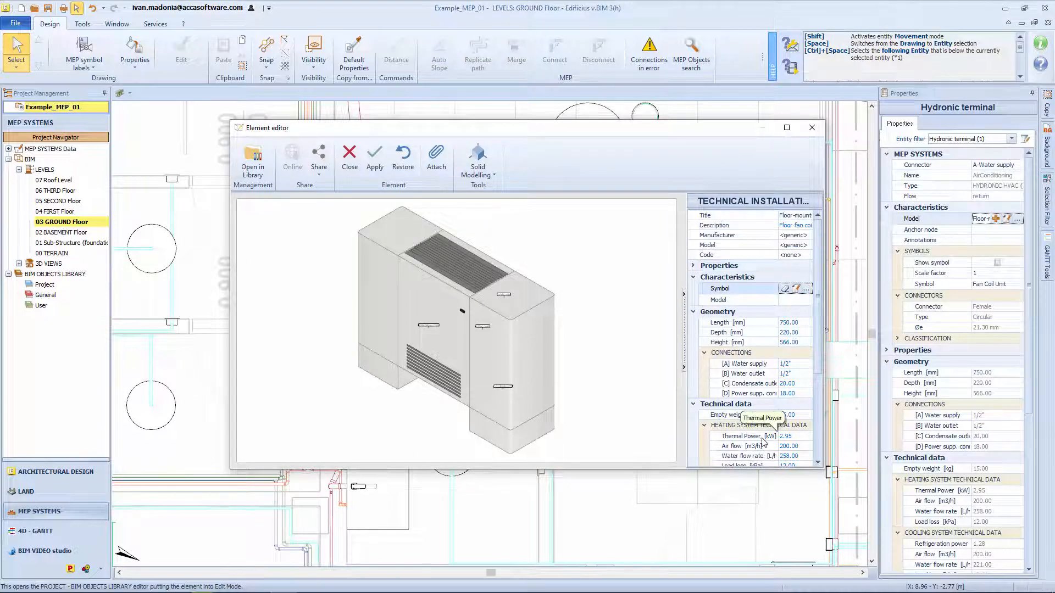
click(376, 160)
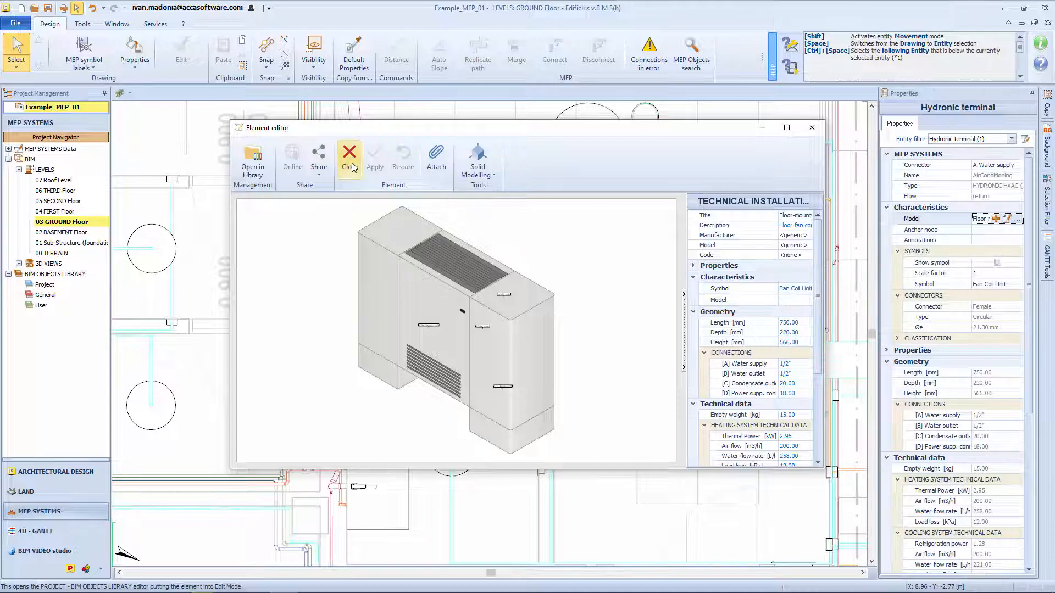
click(353, 167)
Place an MEP symbol label on the floor-mounted fan coil in the room beside the hallway, with its symbol to the unit's right.
scroll(360, 212, down, 3)
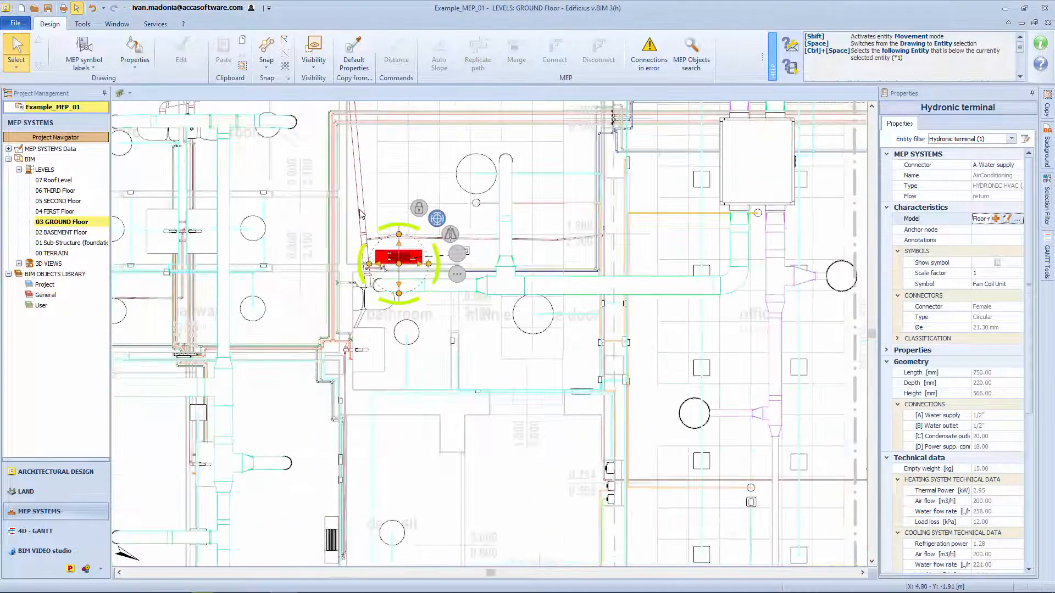
middle_drag(305, 224, 460, 285)
click(84, 61)
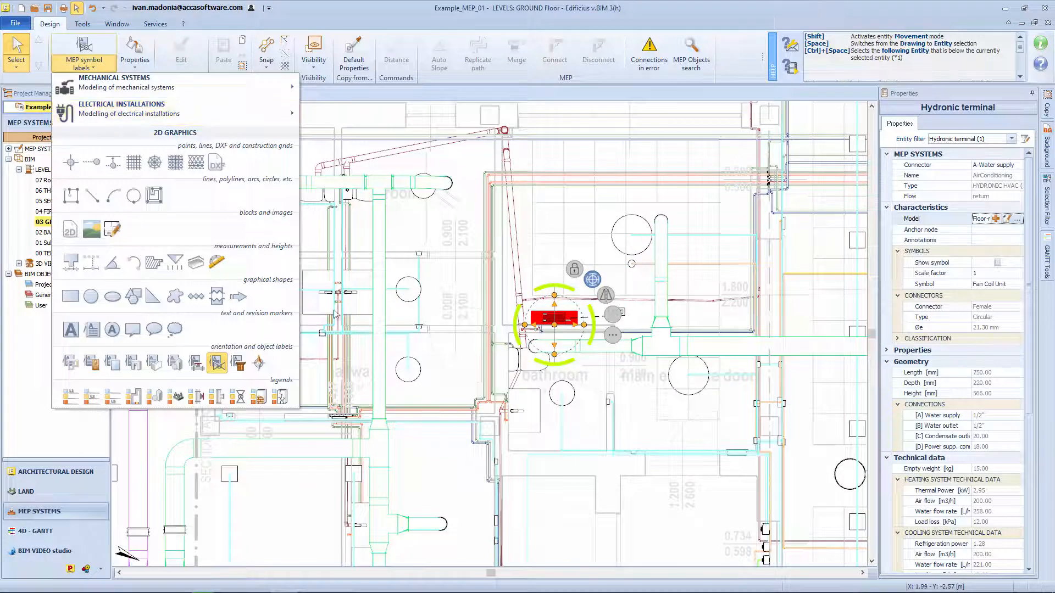
click(228, 342)
key(Escape)
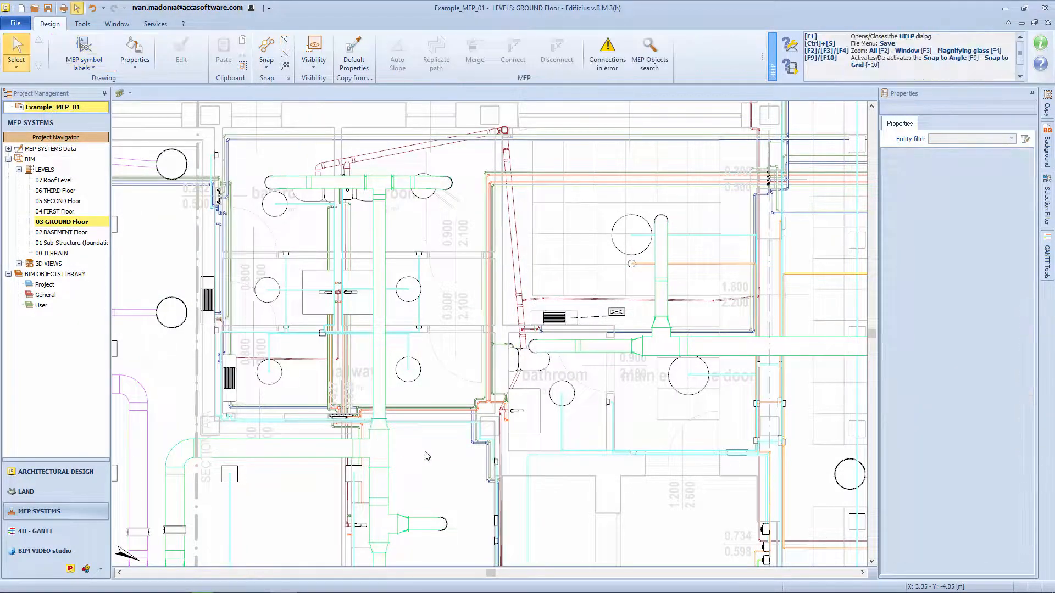
right_click(424, 452)
scroll(235, 395, up, 5)
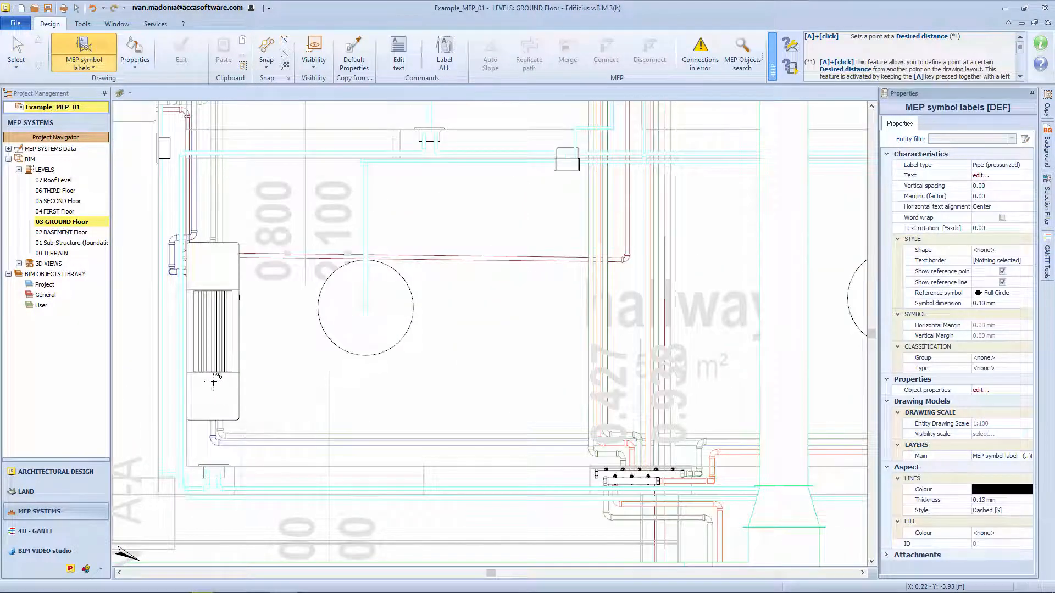
click(212, 357)
click(486, 398)
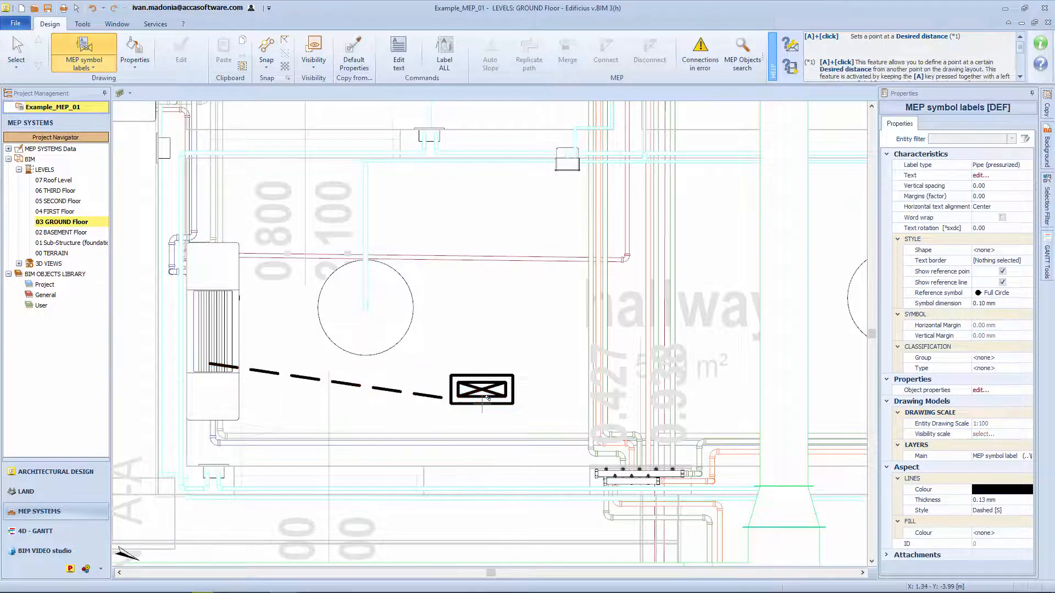
scroll(486, 397, down, 3)
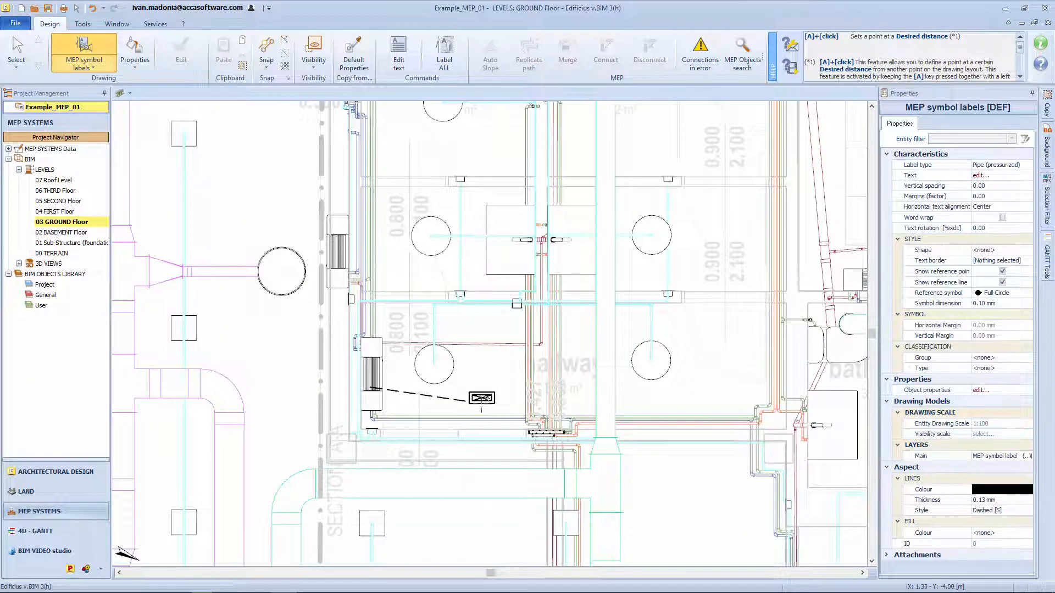
Add the model variable $MEP_CAR_002$ after the symbol variable $MEP_CAR_013$ in the text of the fan coil label near the hallway.
key(space)
click(482, 398)
click(980, 165)
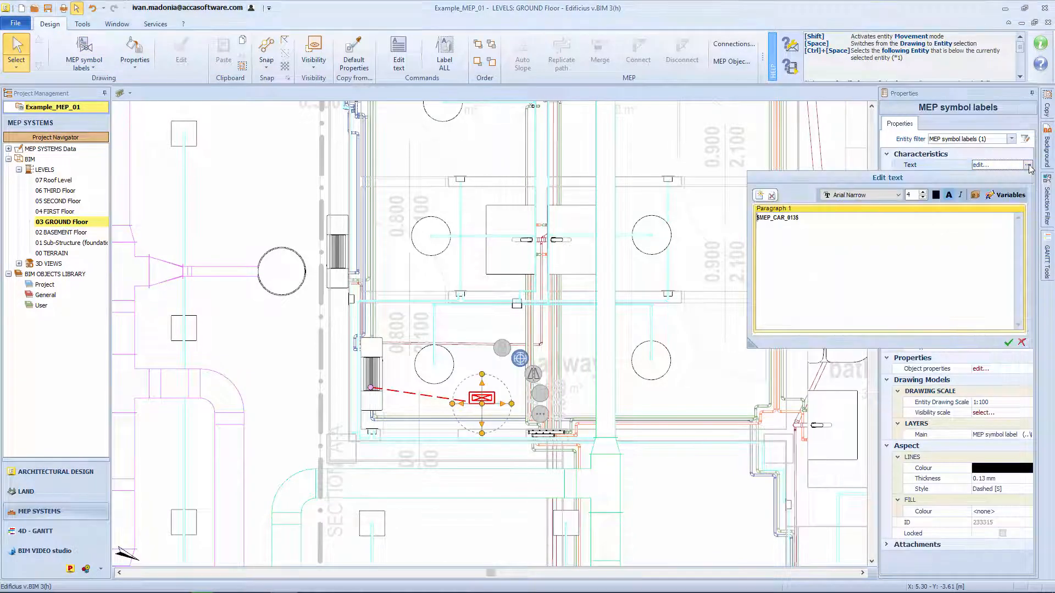
drag(748, 171, 394, 47)
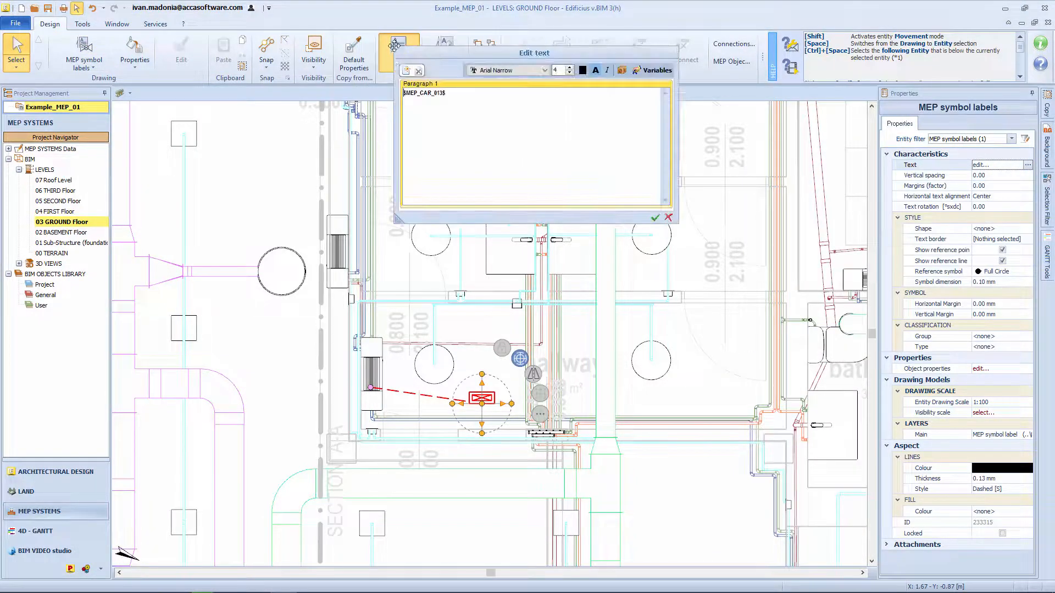
click(640, 70)
click(638, 82)
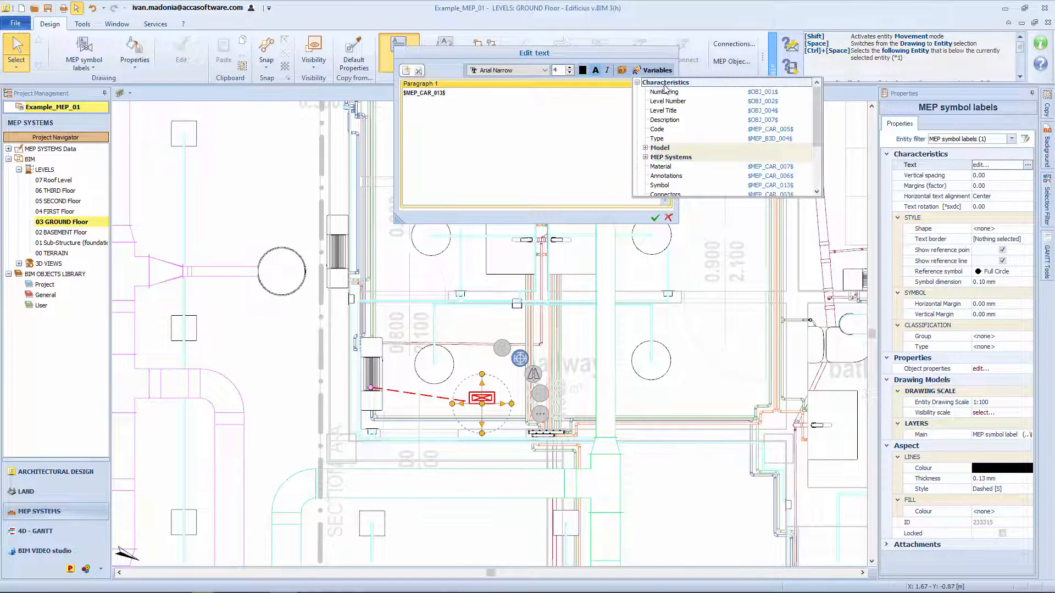
scroll(659, 167, down, 1)
click(645, 119)
click(664, 129)
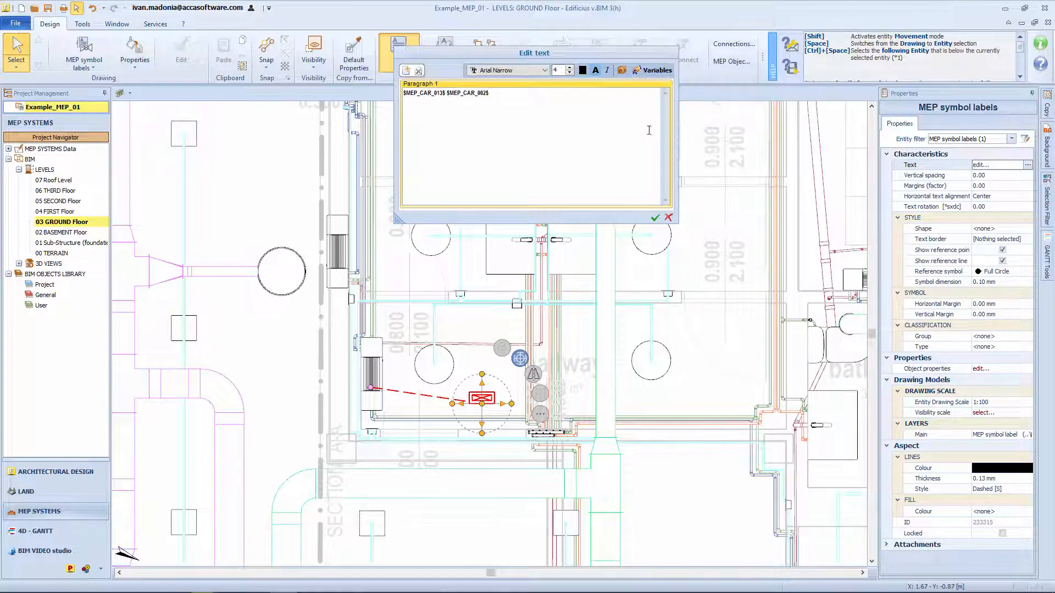
click(644, 71)
scroll(653, 160, down, 2)
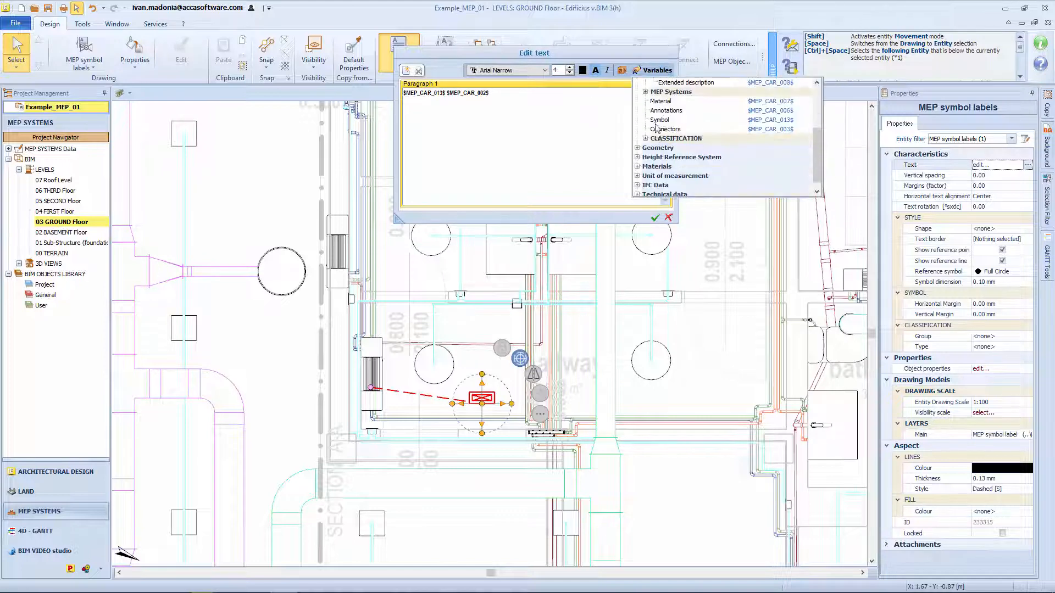
click(655, 126)
click(654, 217)
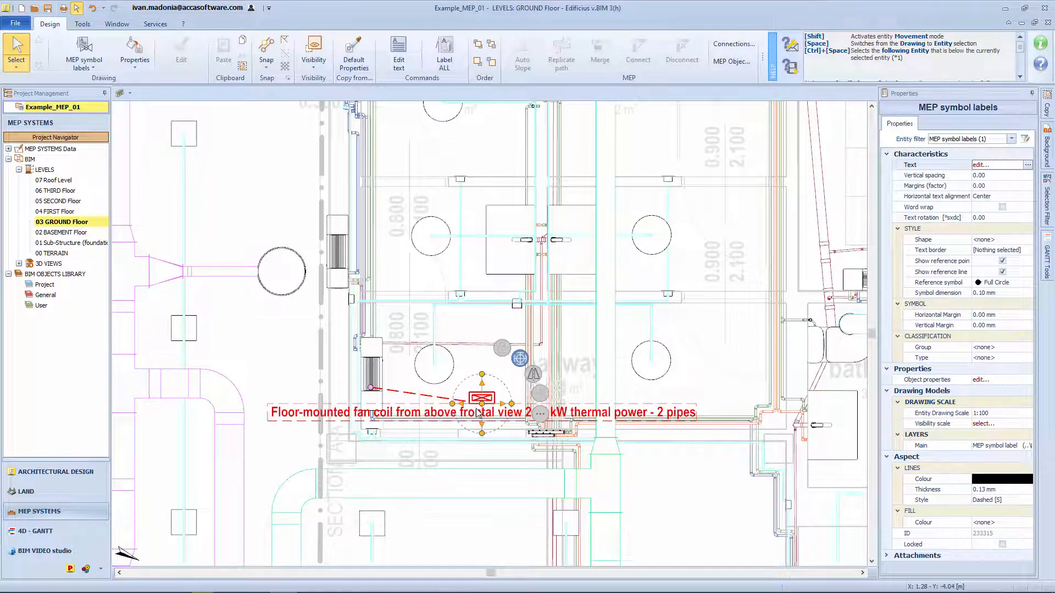
key(Escape)
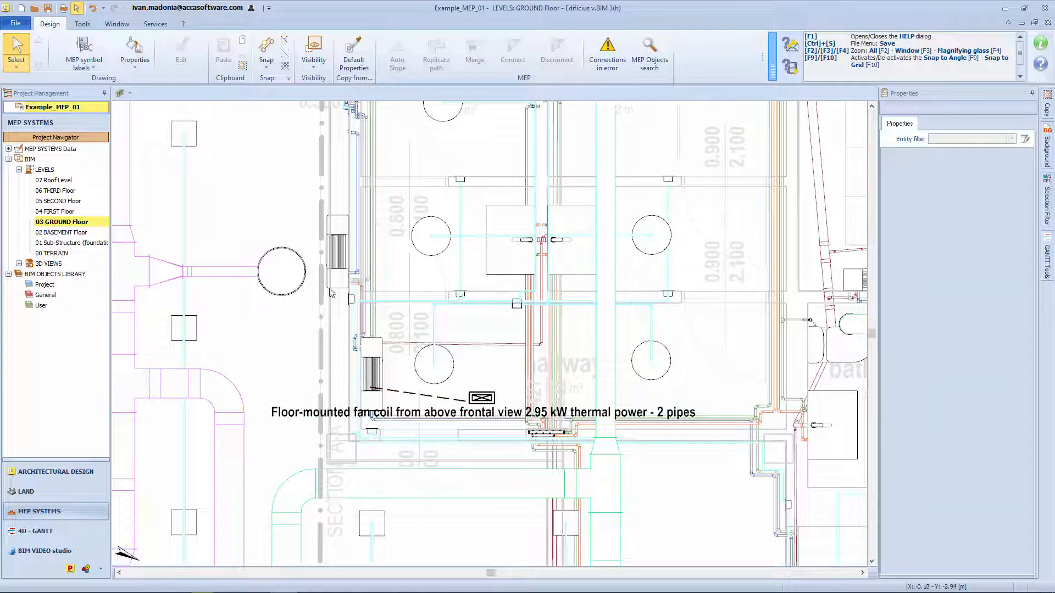
Label all ground-floor MEP entities automatically with symbol labels, restricted to those with symbol visibility enabled.
click(84, 52)
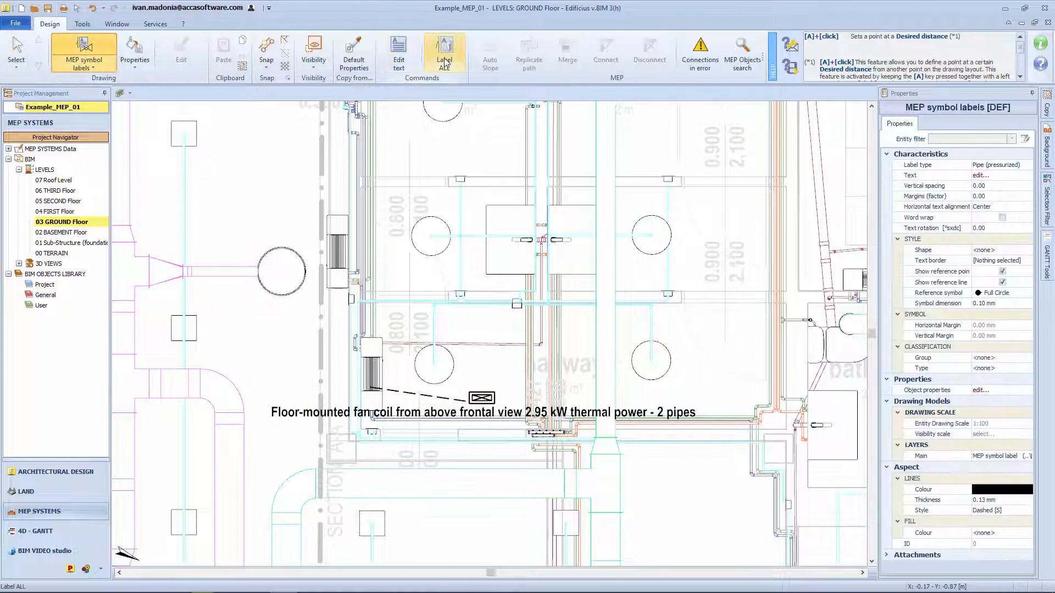
click(444, 62)
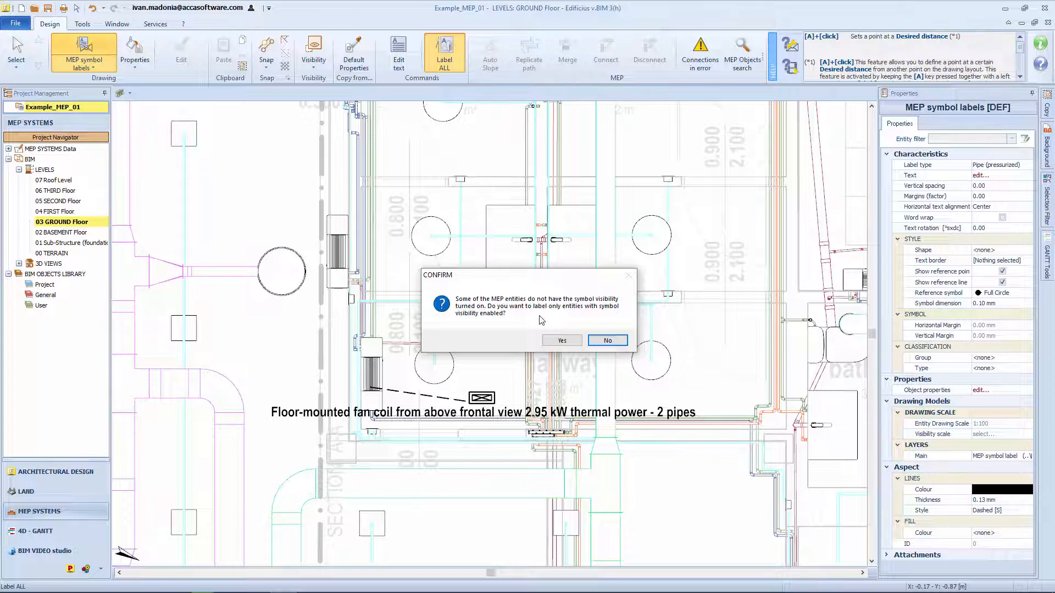
click(556, 339)
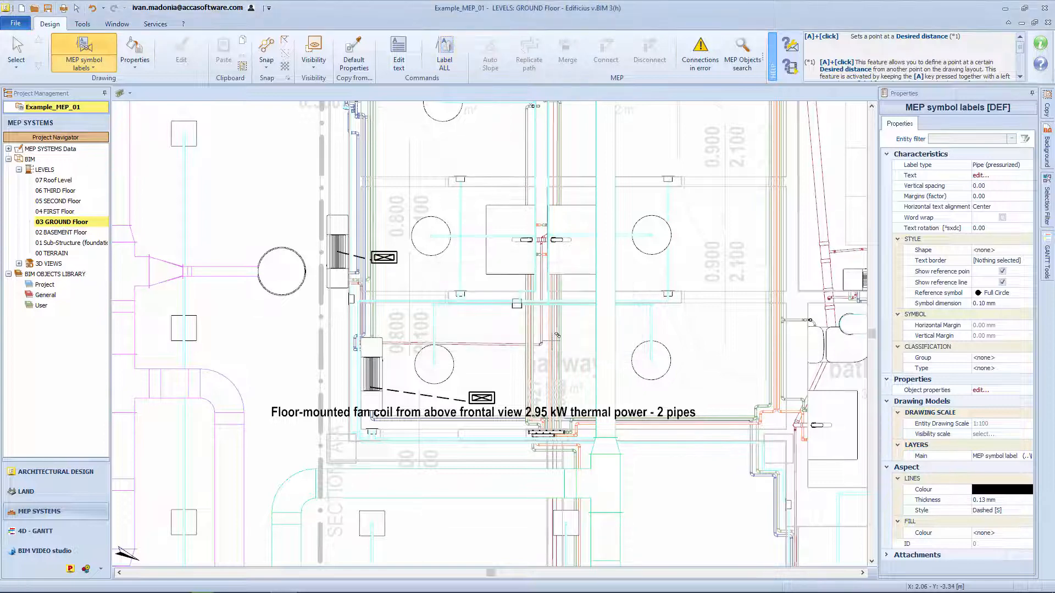
key(Escape)
Turn on Show symbol for the two floor-mounted fan coil units along the plan's left outer wall.
middle_drag(305, 282, 407, 328)
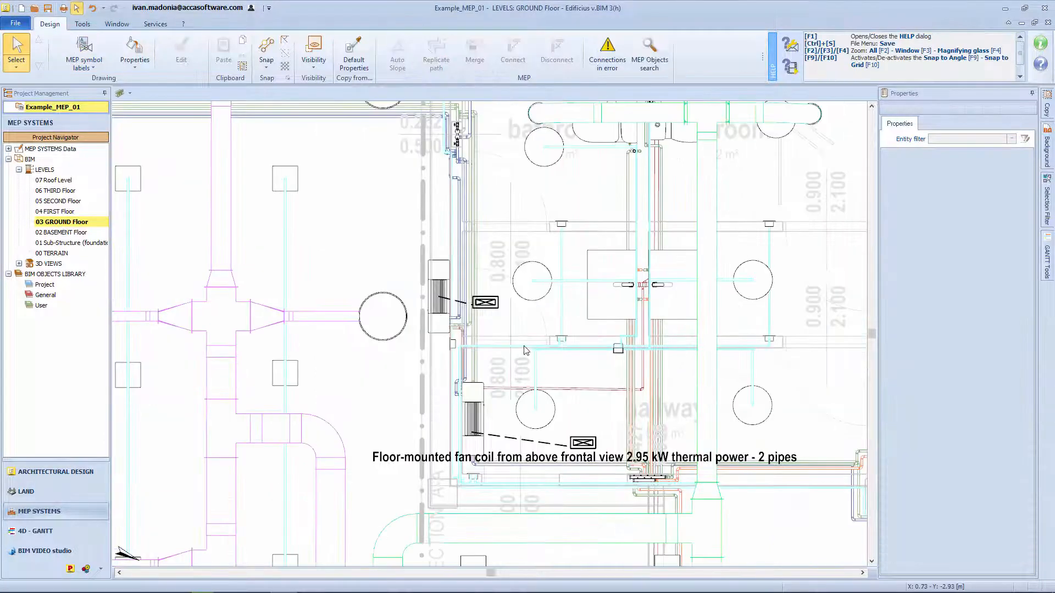
middle_drag(145, 483, 570, 292)
click(471, 292)
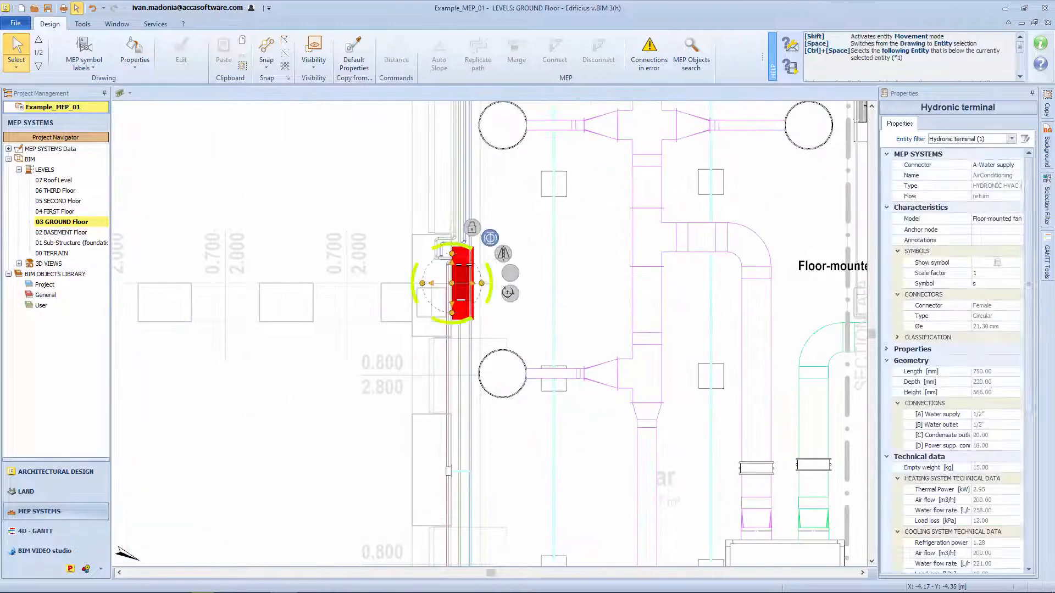
click(997, 263)
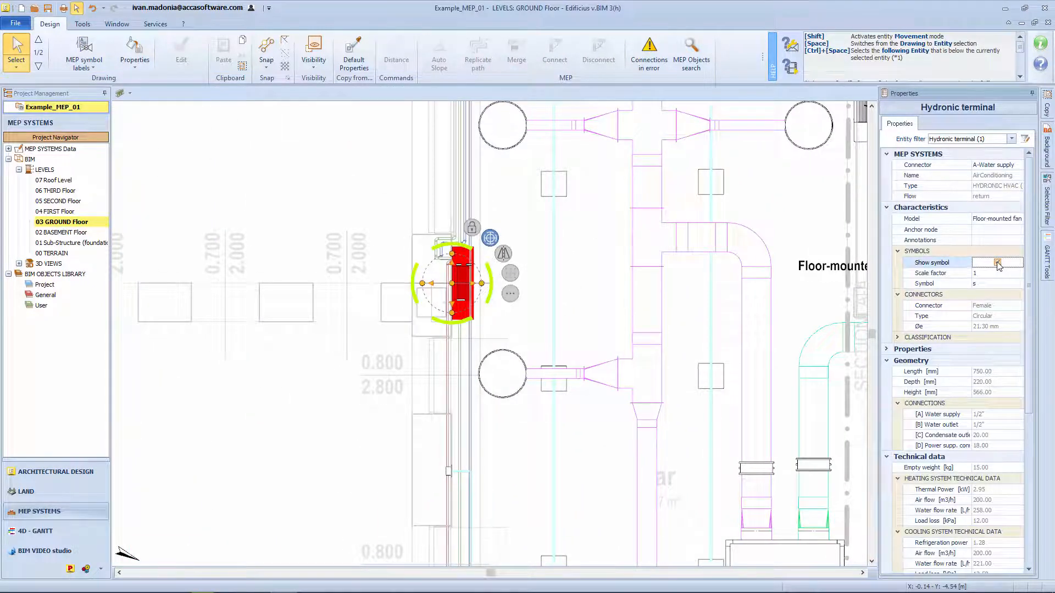
middle_drag(690, 275, 638, 222)
scroll(637, 223, down, 3)
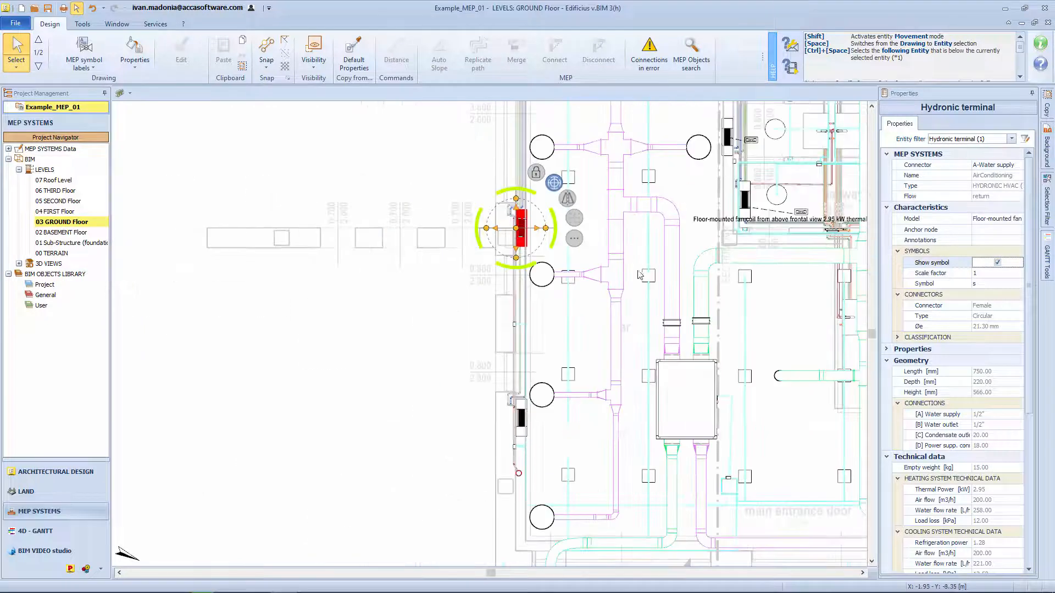
click(520, 427)
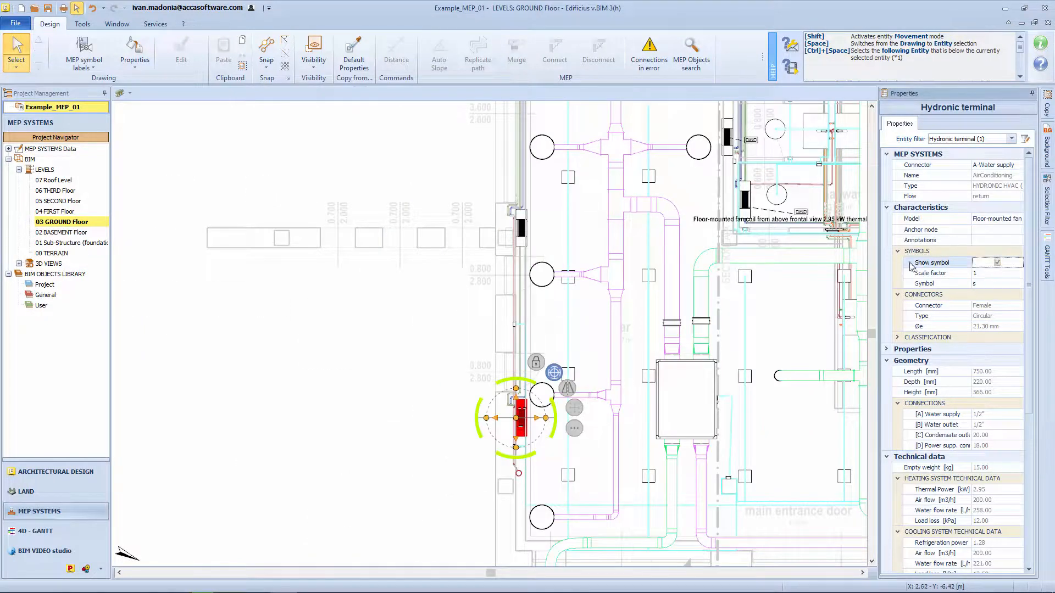
click(593, 336)
Run the automatic symbol labelling again, still limited to entities whose symbol visibility is enabled.
click(84, 53)
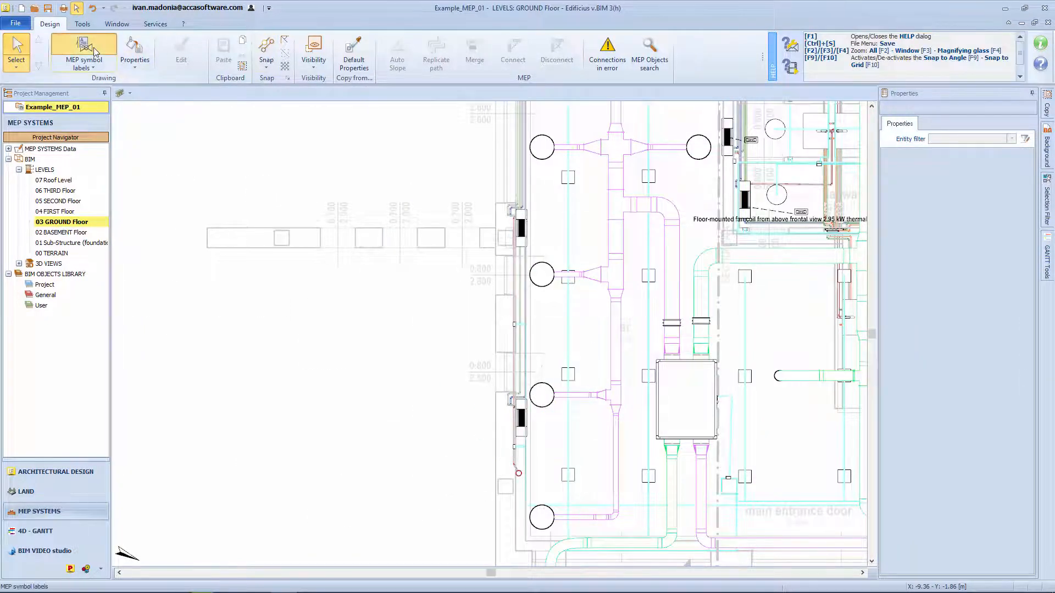
click(444, 55)
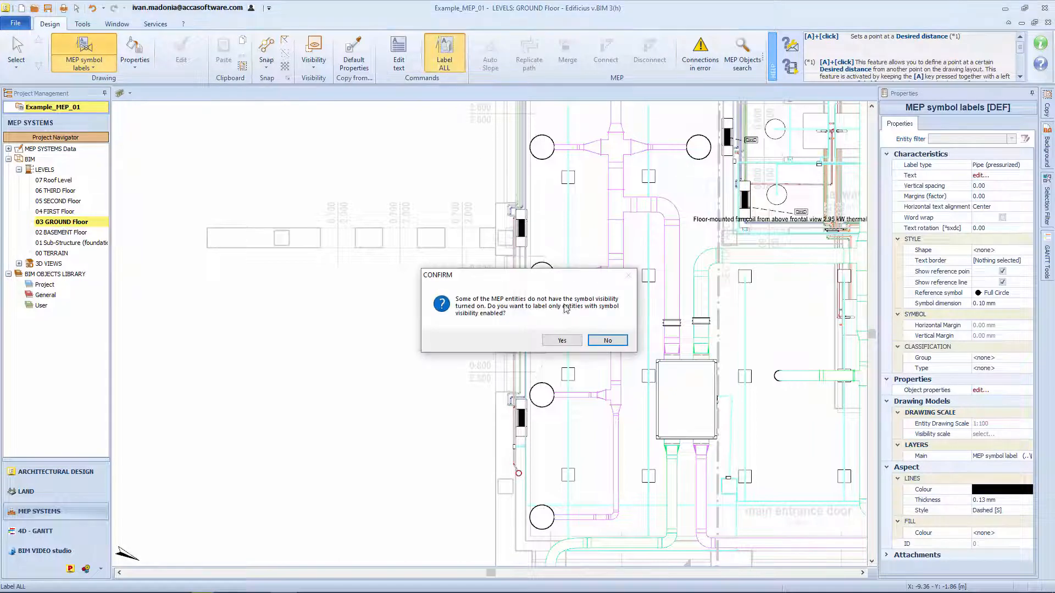
click(561, 340)
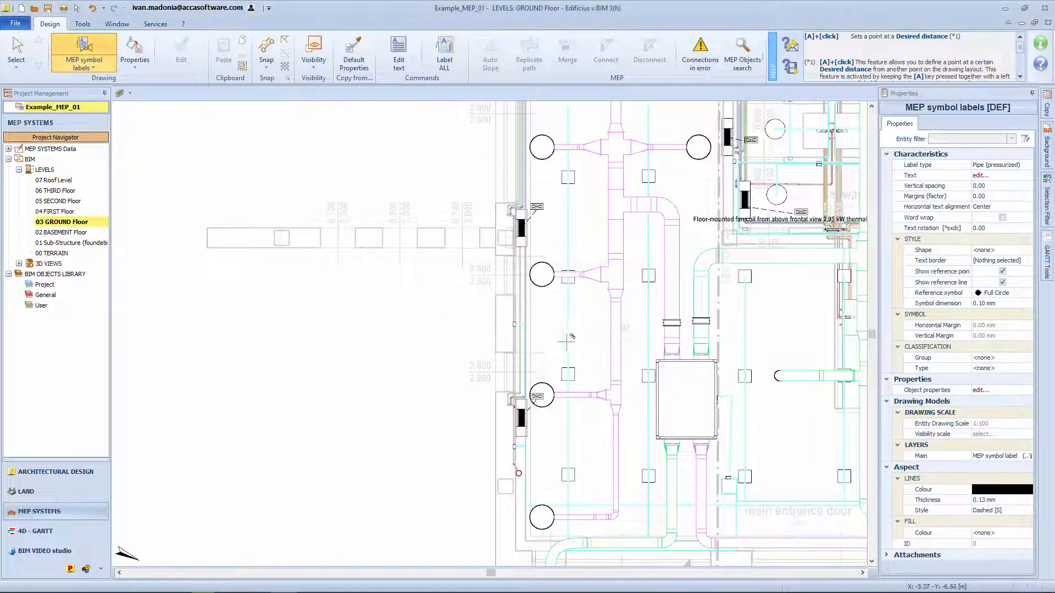
Label all MEP entities on the ground floor with symbol labels, including those with symbol visibility turned off.
middle_drag(533, 403, 238, 394)
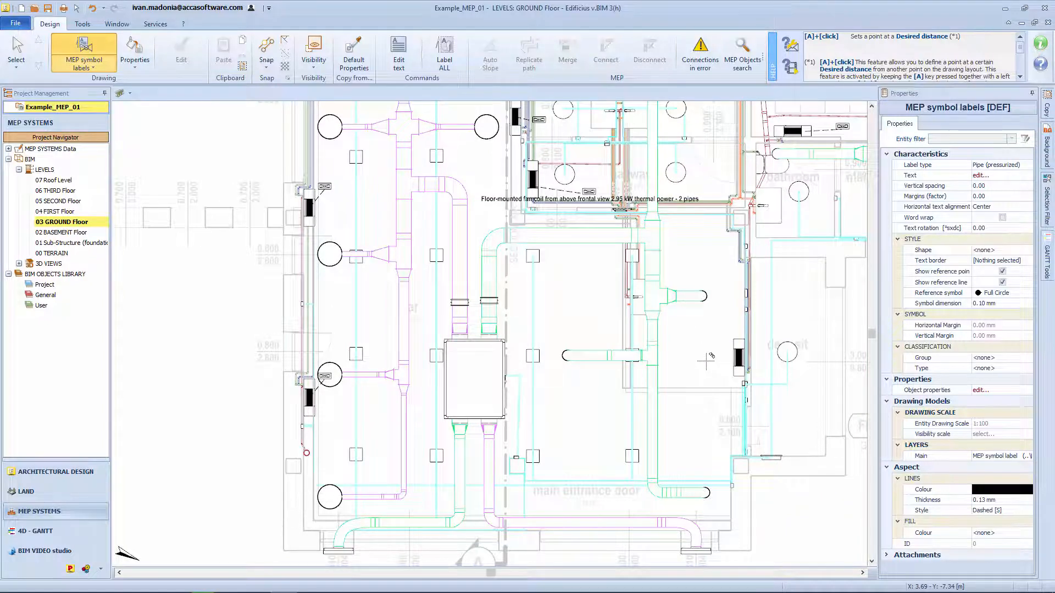
click(91, 66)
click(90, 64)
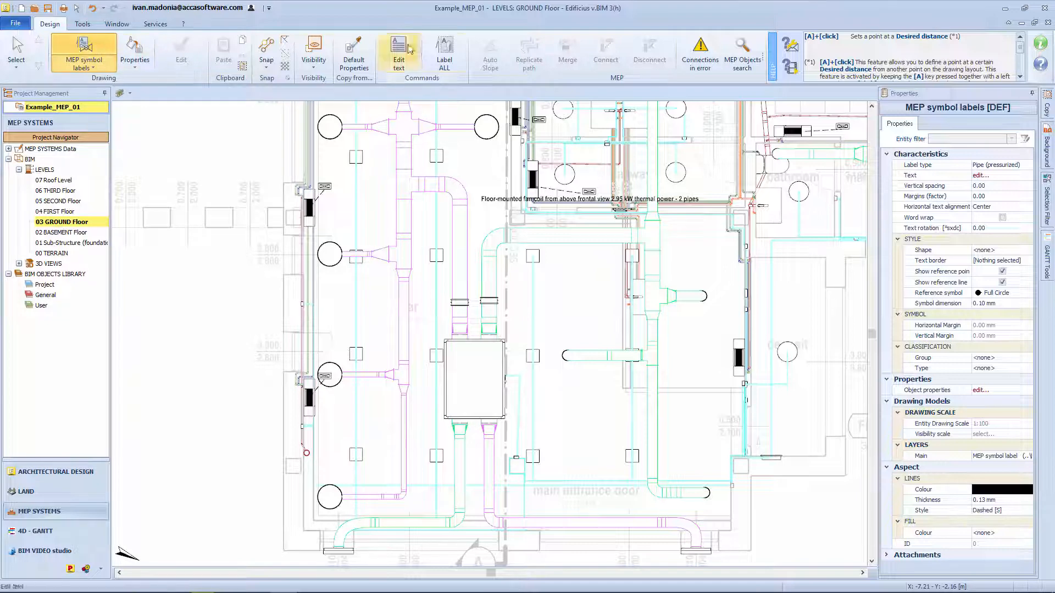
click(446, 49)
click(605, 342)
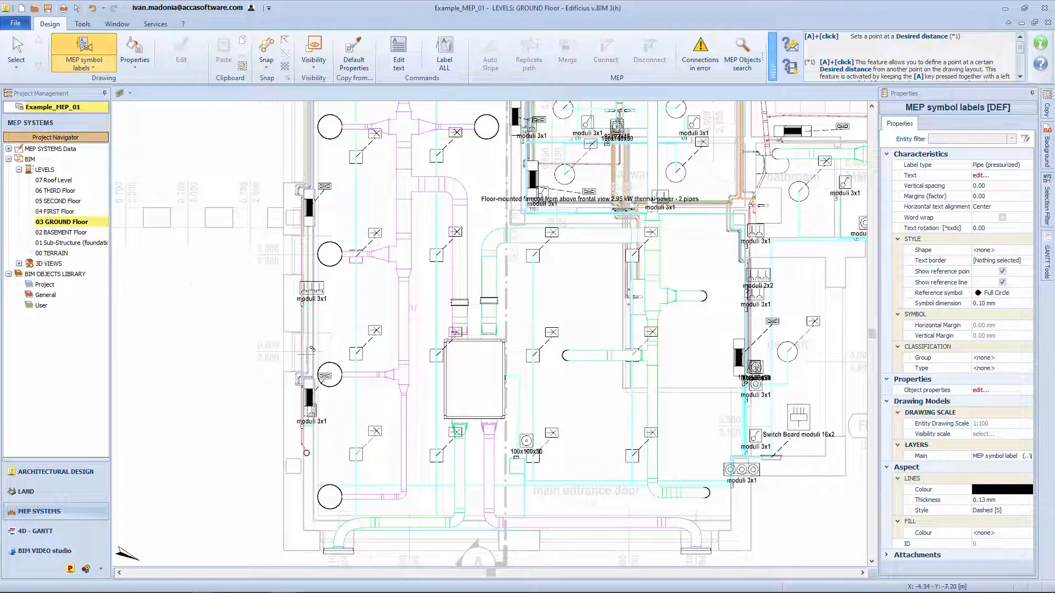
scroll(307, 354, down, 5)
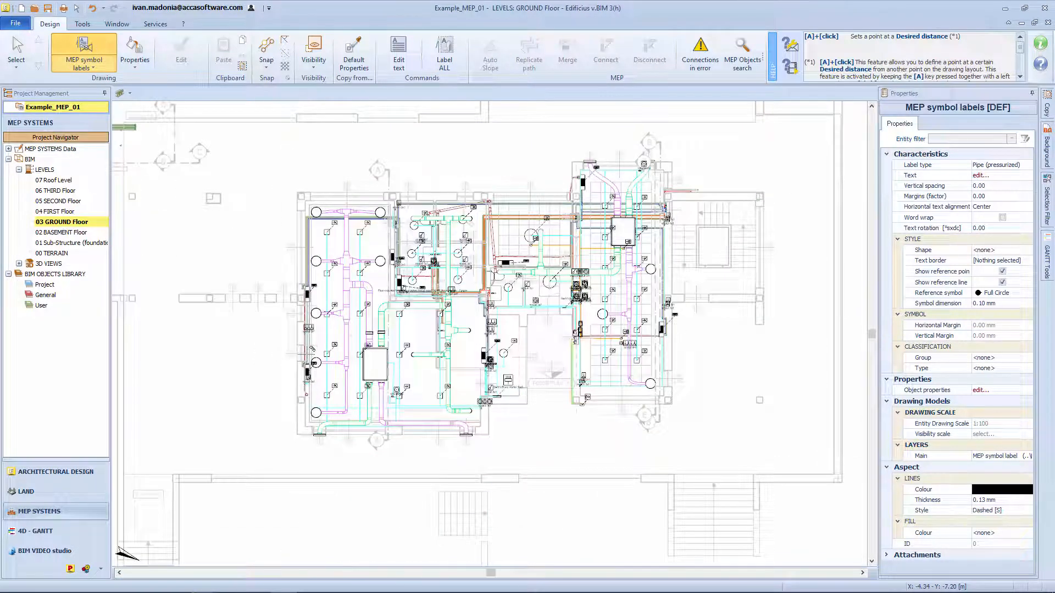